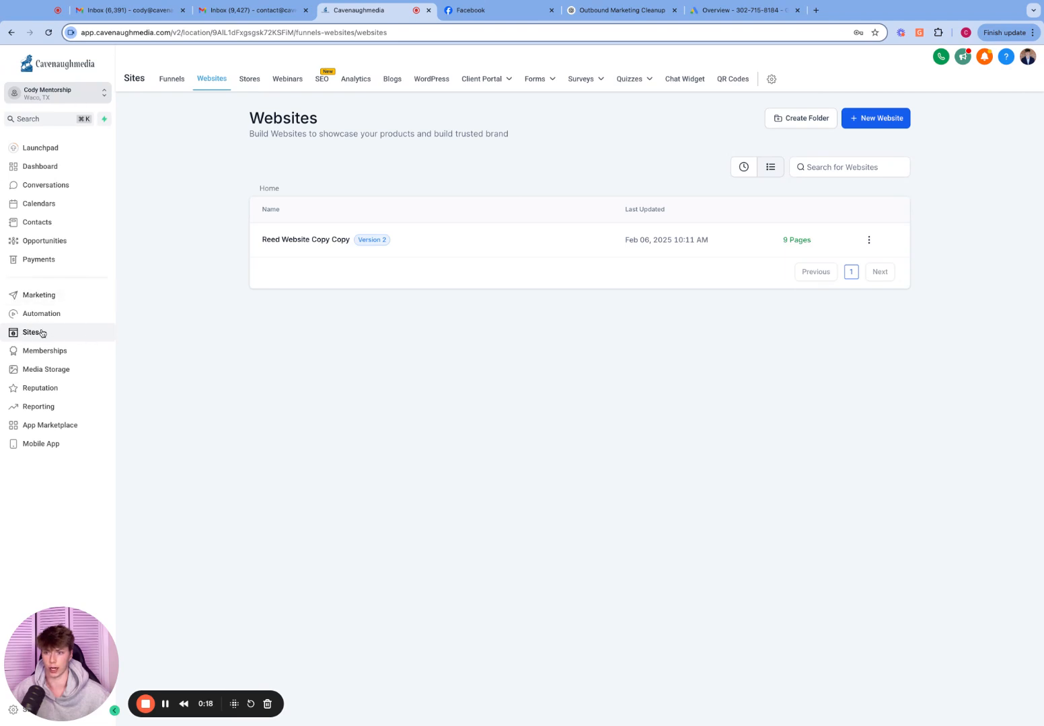
Step: Start a new website from the Websites list using the From templates option and open the template library
left_click(172, 78)
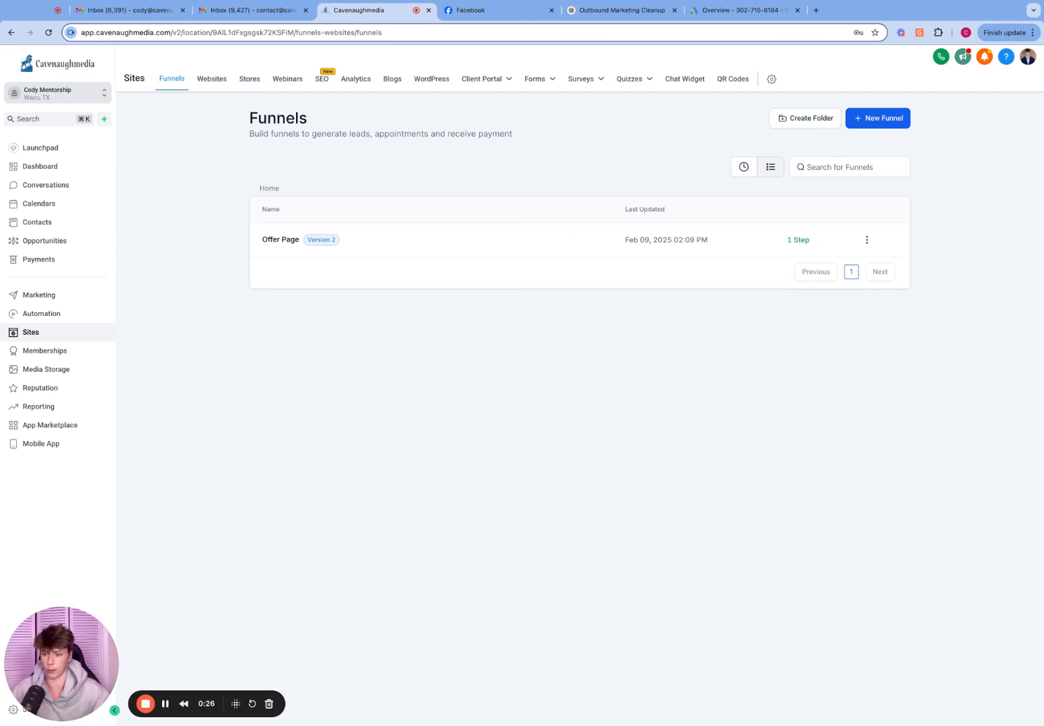
left_click(209, 83)
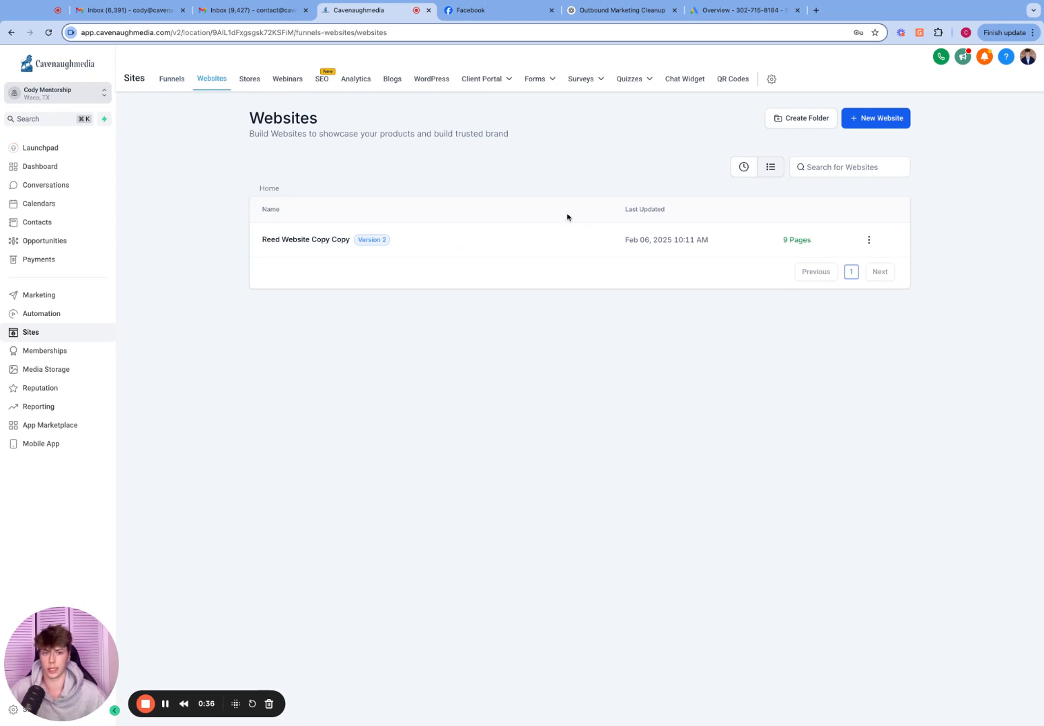
left_click(871, 123)
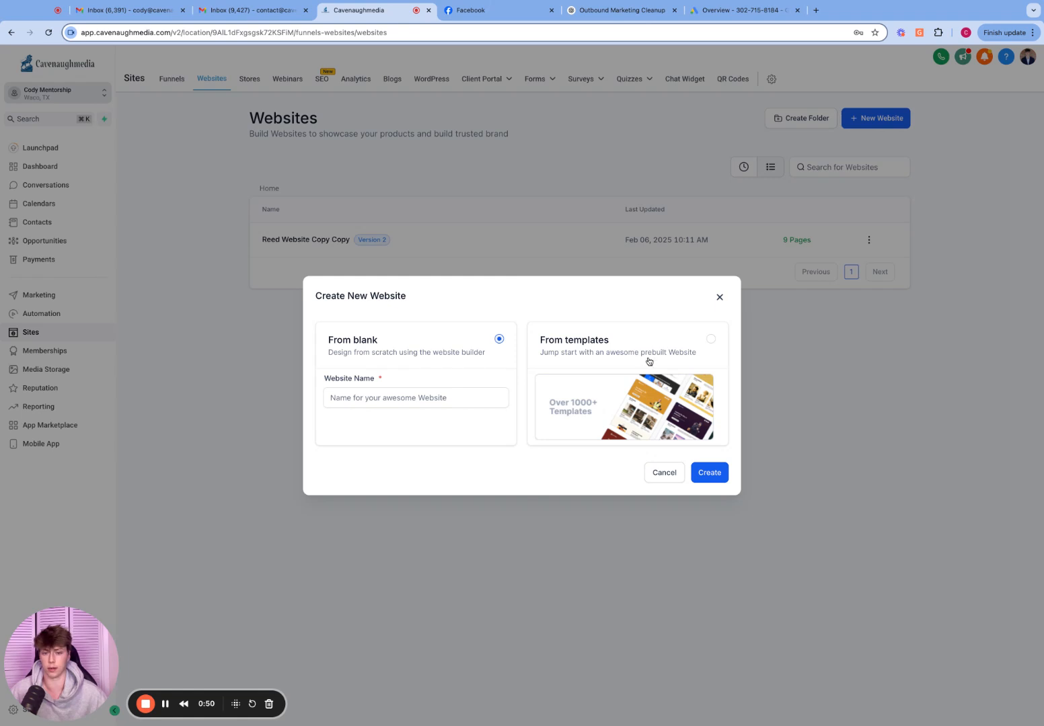
left_click(706, 341)
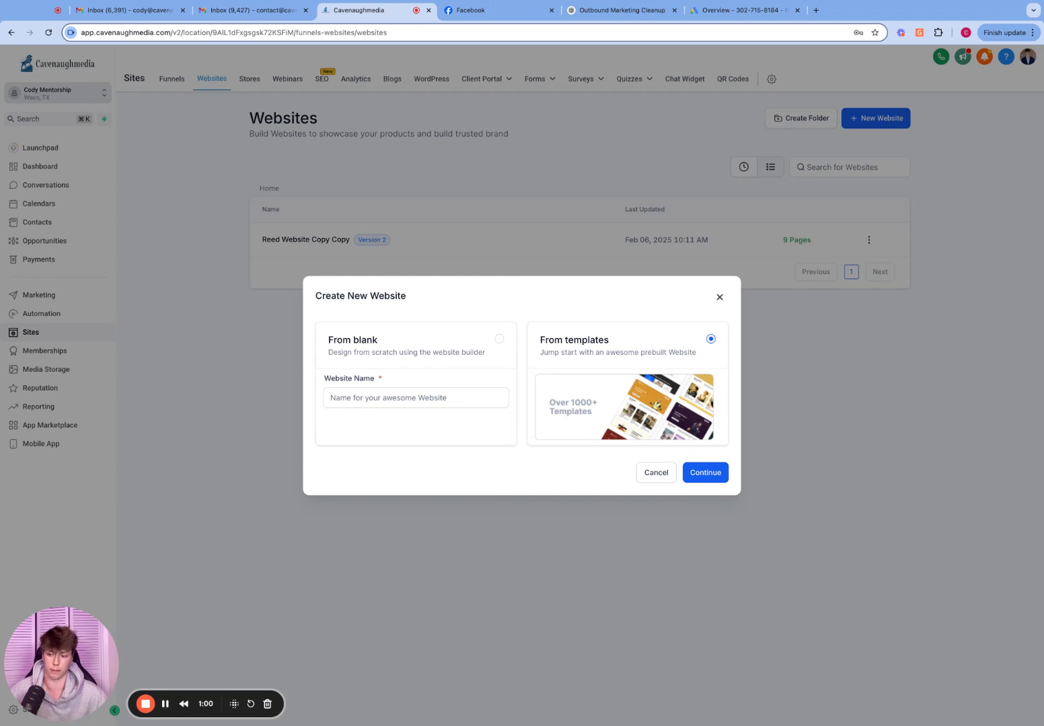
left_click(703, 470)
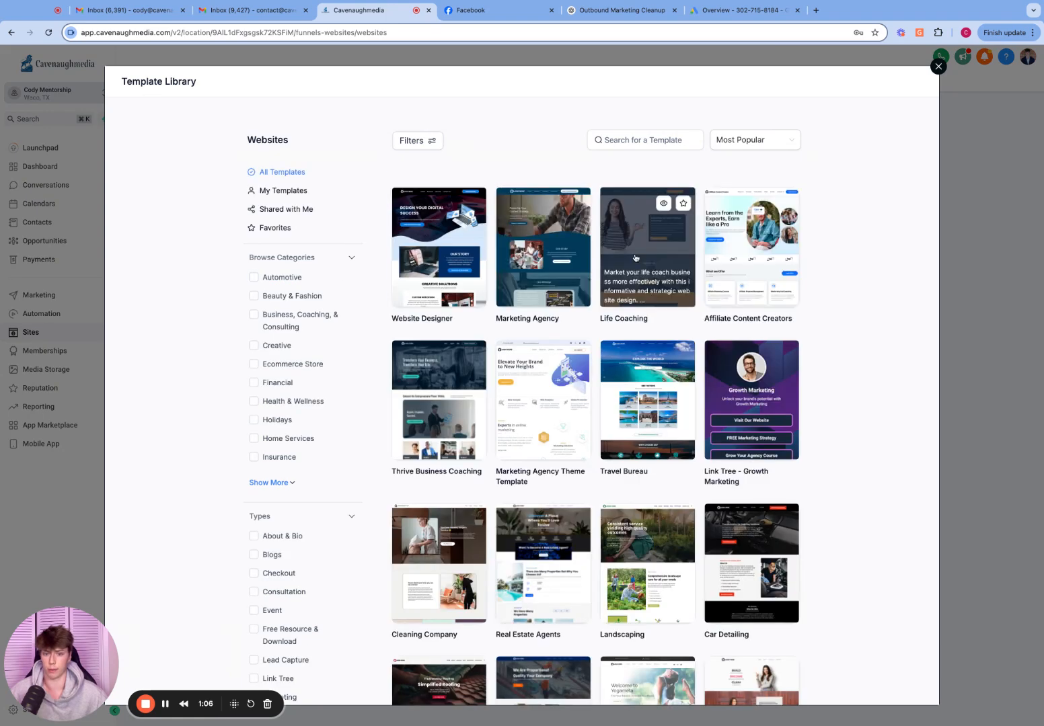
Step: Browse the most popular website templates and look at the details of the Travel Bureau template
scroll(650, 296, "down", 5)
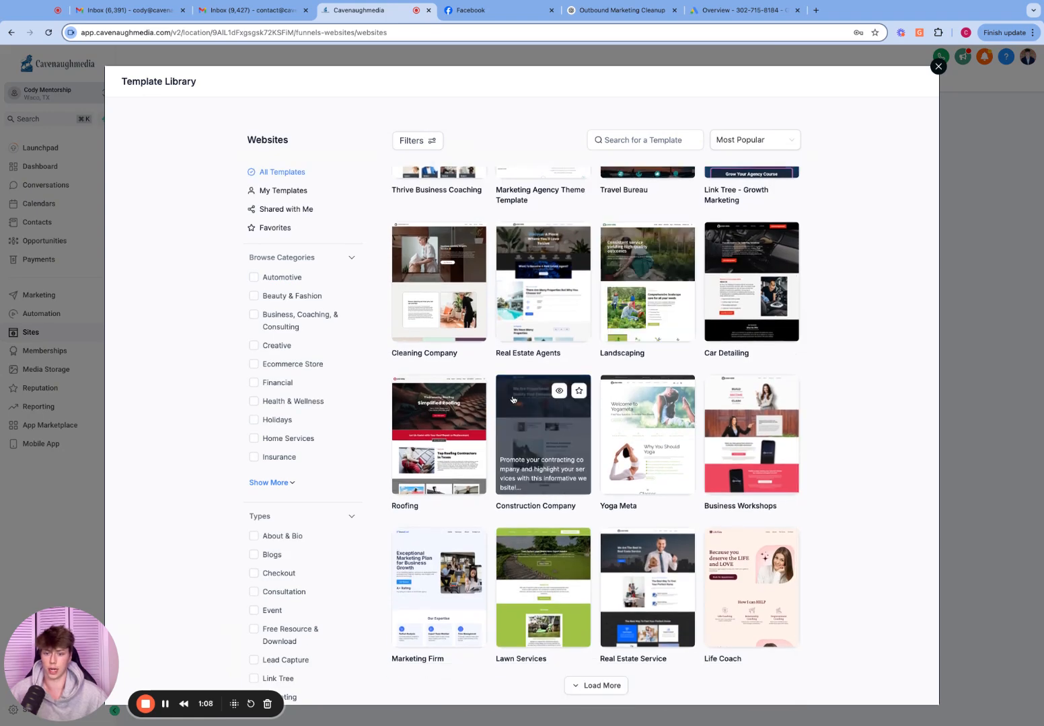
scroll(531, 403, "up", 4)
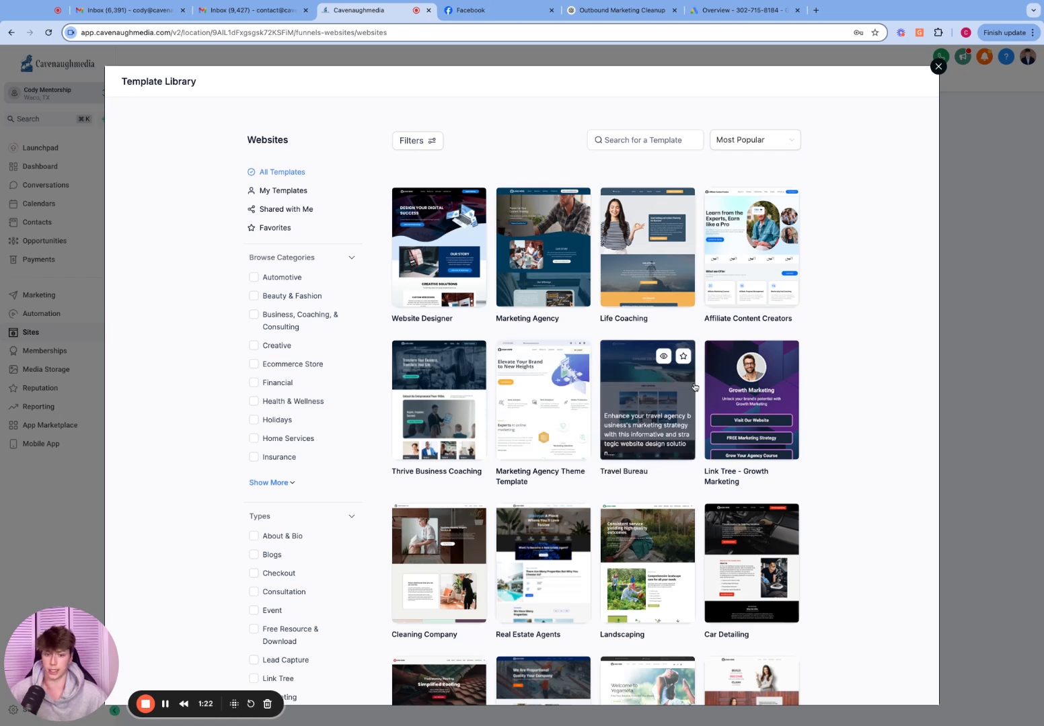
left_click(667, 399)
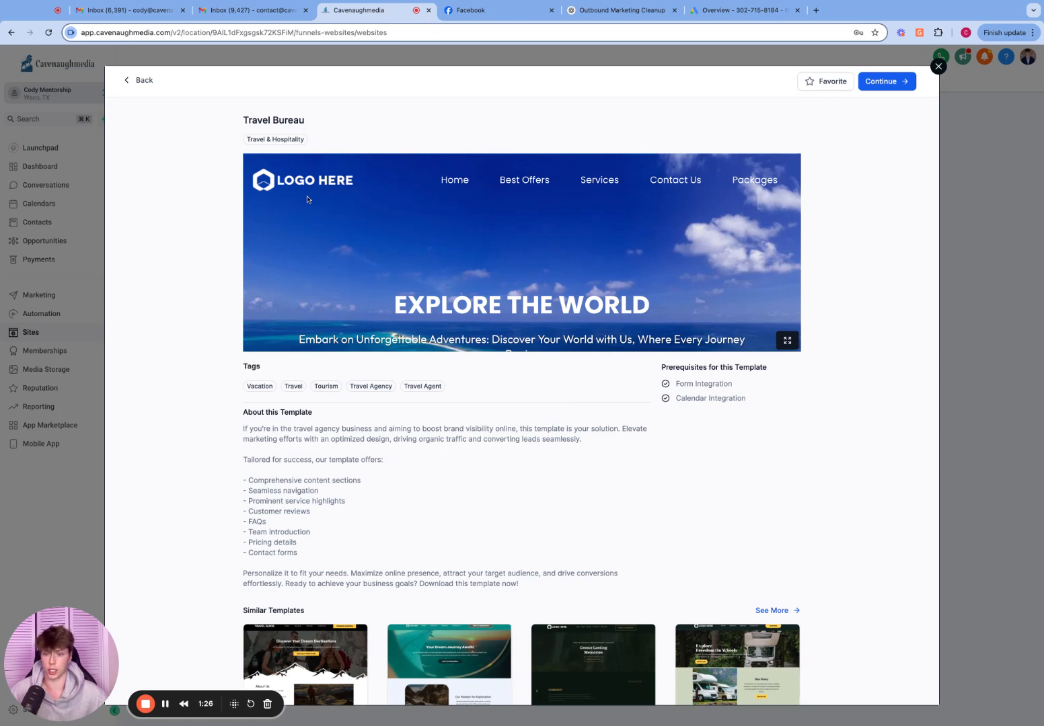
left_click(142, 82)
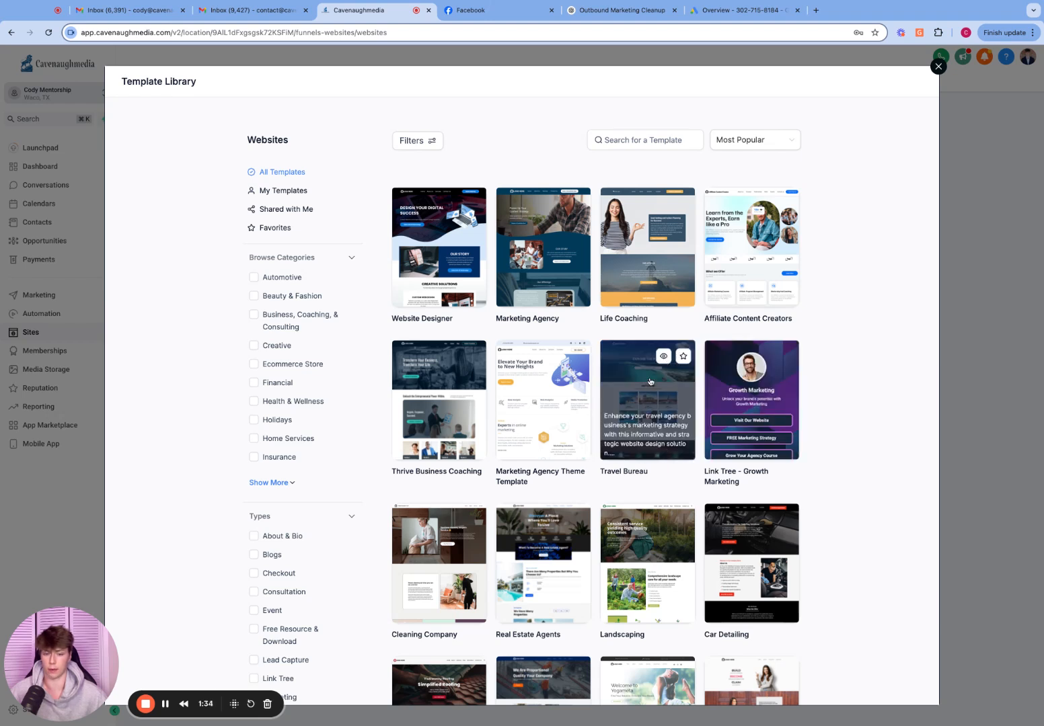
Step: Preview the full Travel Bureau template, dismissing its newsletter popup, and create a website from it
left_click(664, 357)
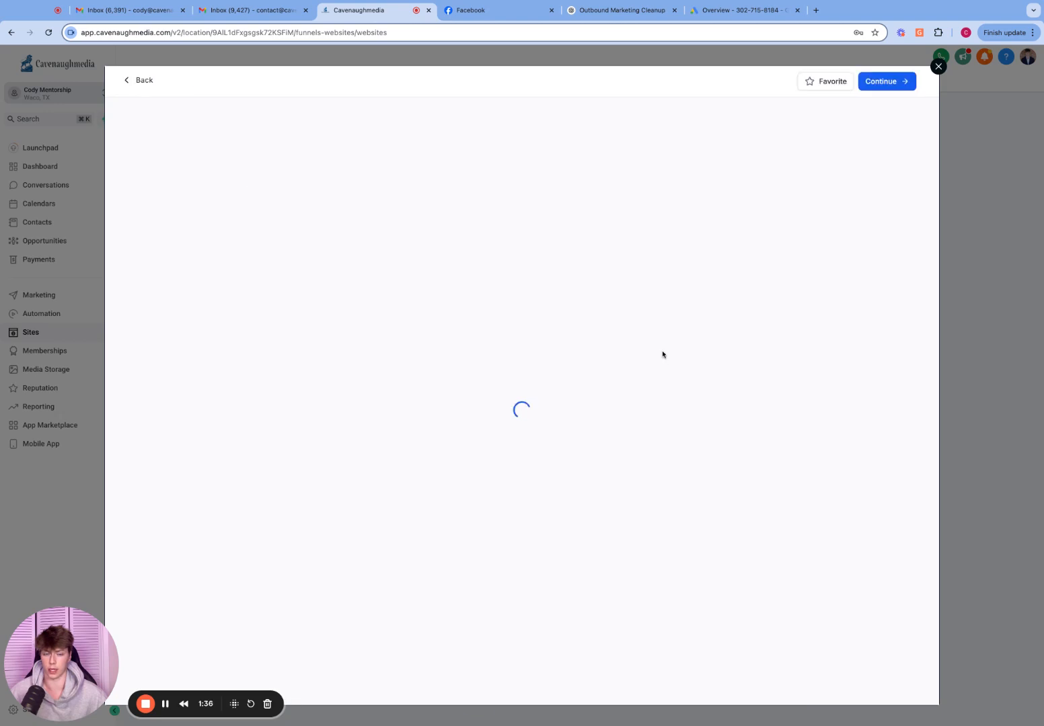
scroll(651, 362, "down", 2)
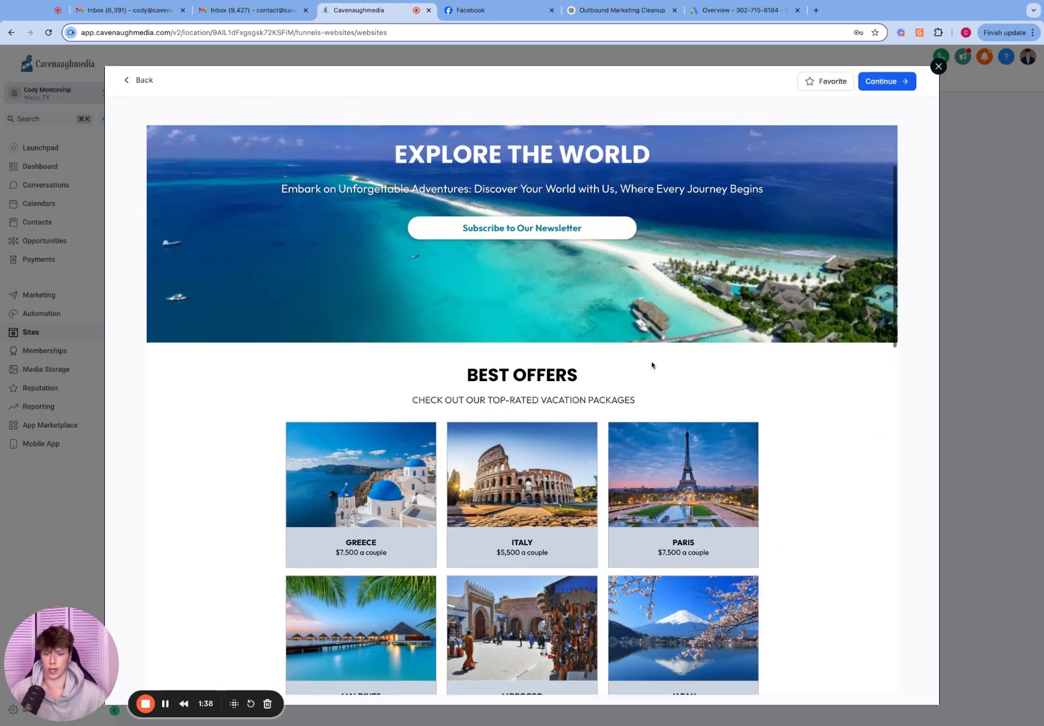
scroll(652, 365, "up", 2)
scroll(718, 359, "down", 15)
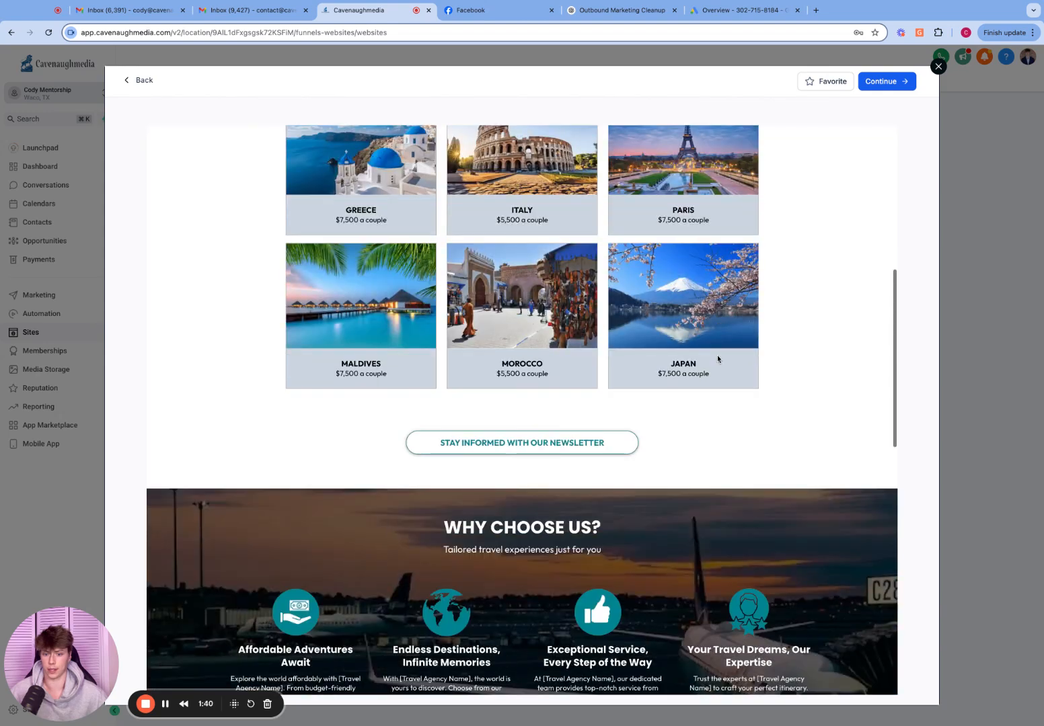
scroll(717, 359, "down", 5)
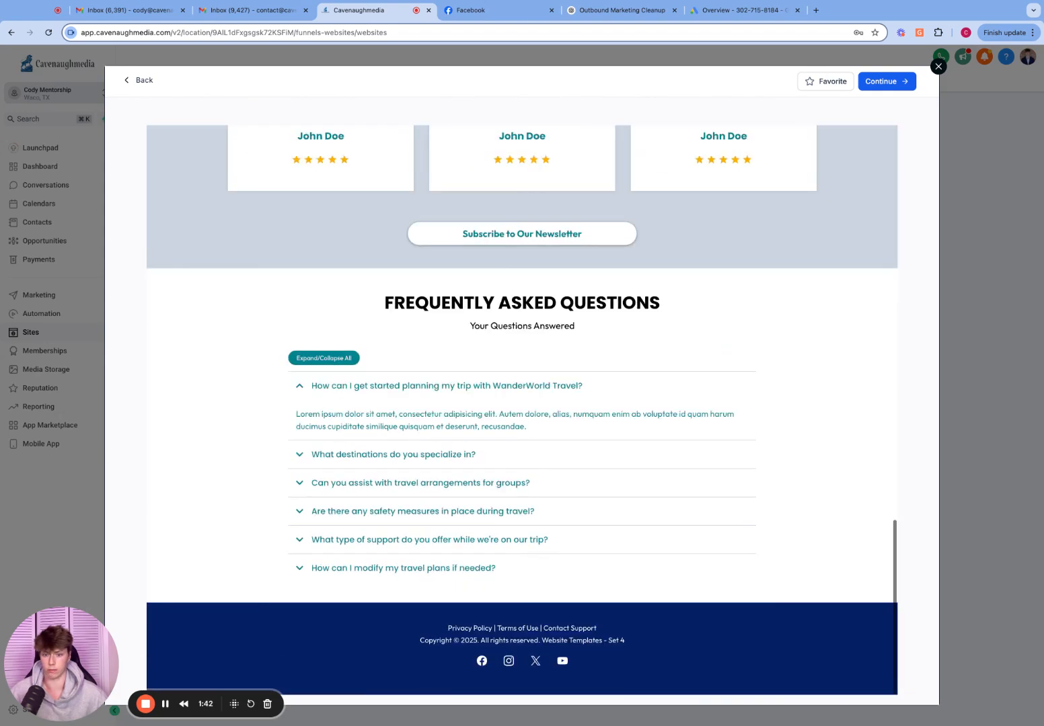
scroll(717, 359, "up", 20)
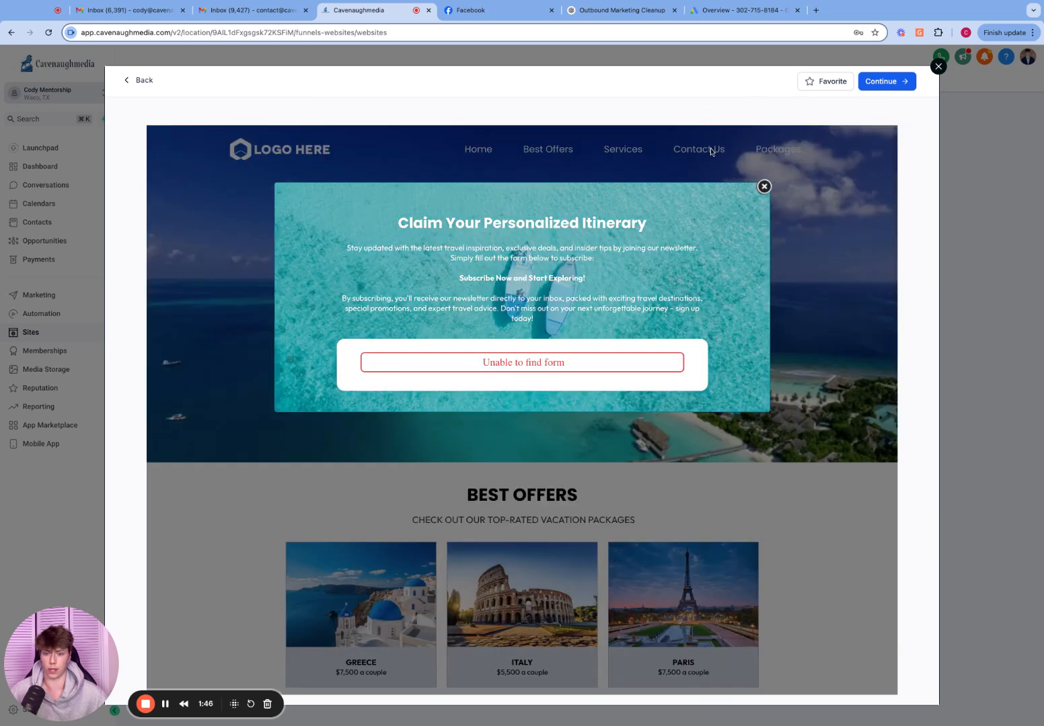
left_click(763, 186)
left_click(876, 88)
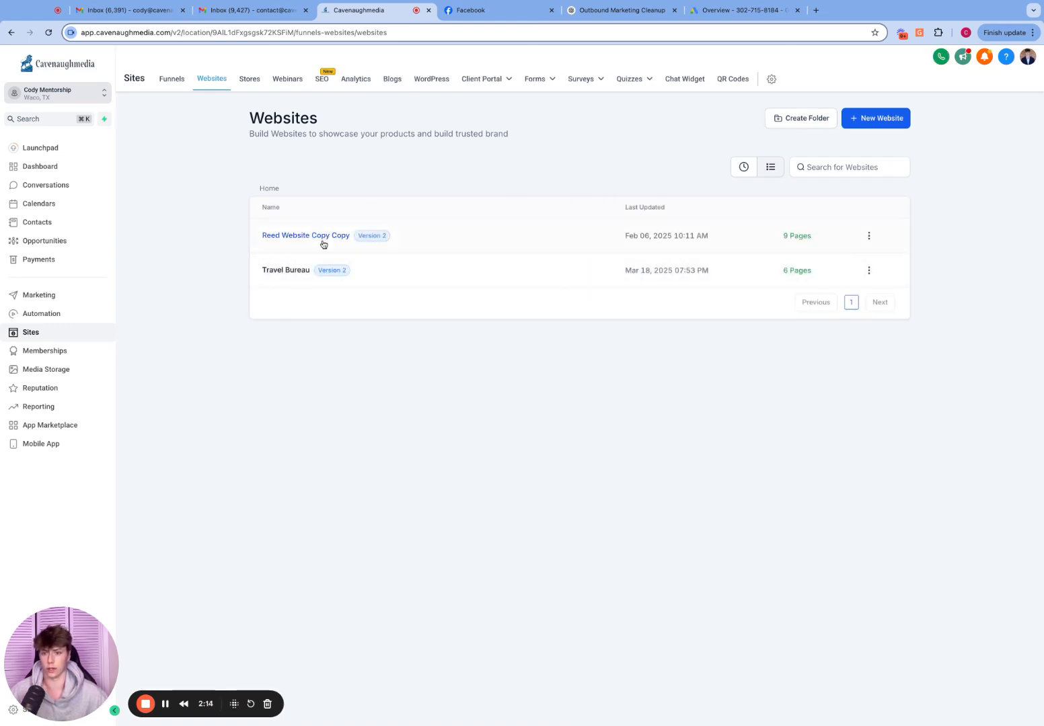
Step: Open the new Travel Bureau website from the list and bring up its Home page in the page builder
left_click(303, 271)
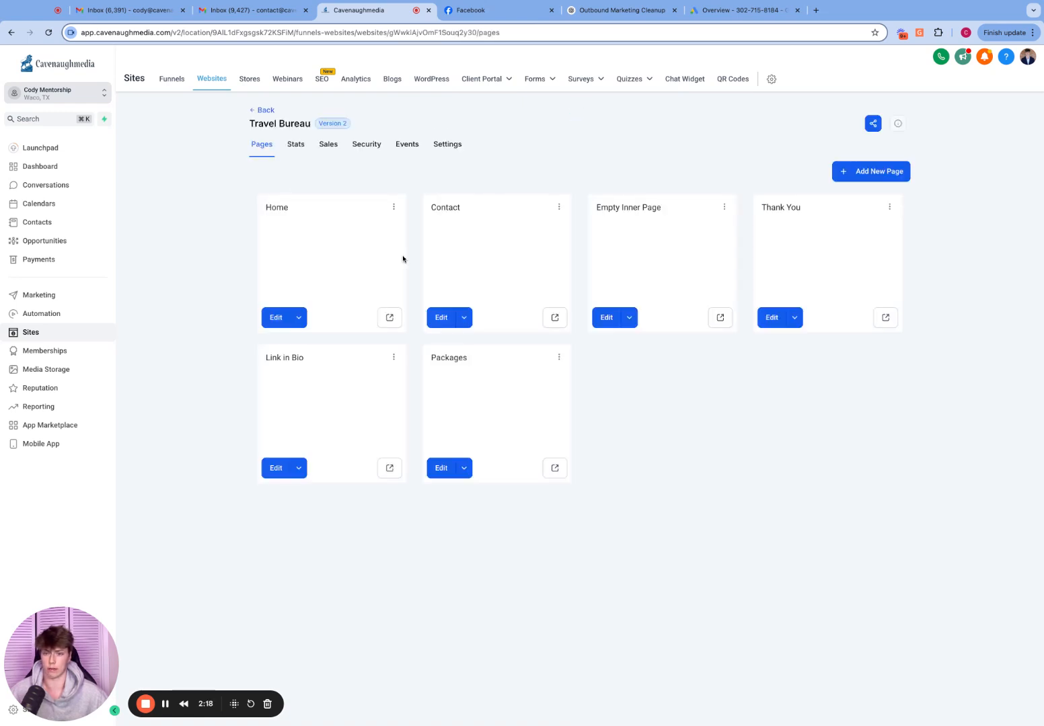
left_click(259, 110)
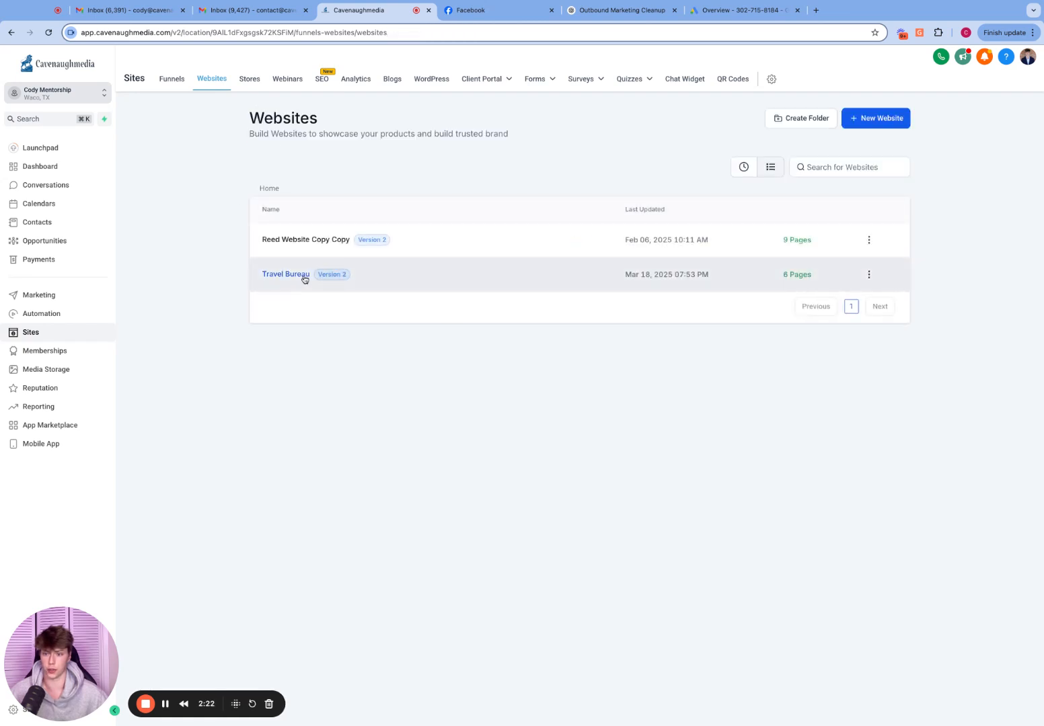
left_click(301, 277)
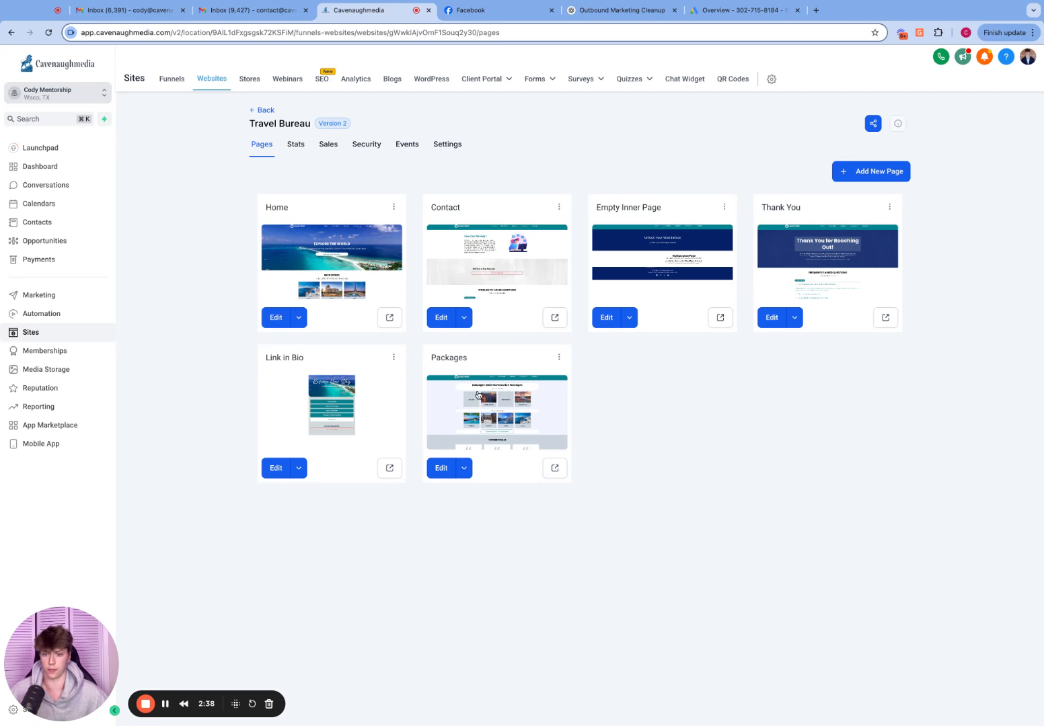
left_click(291, 324)
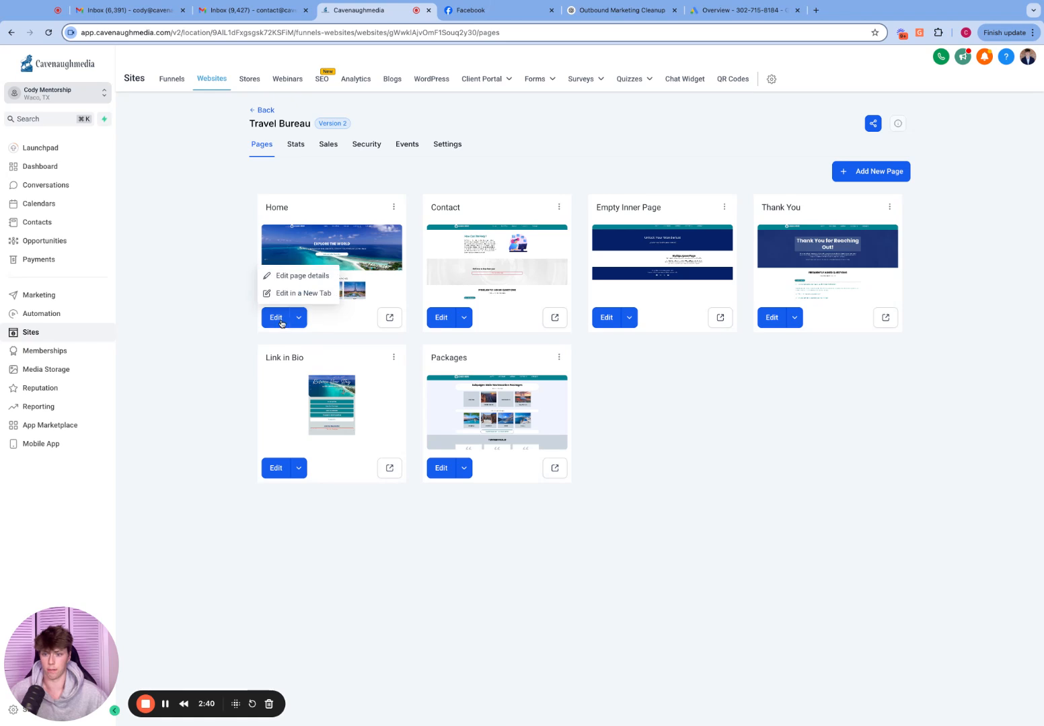
left_click(286, 320)
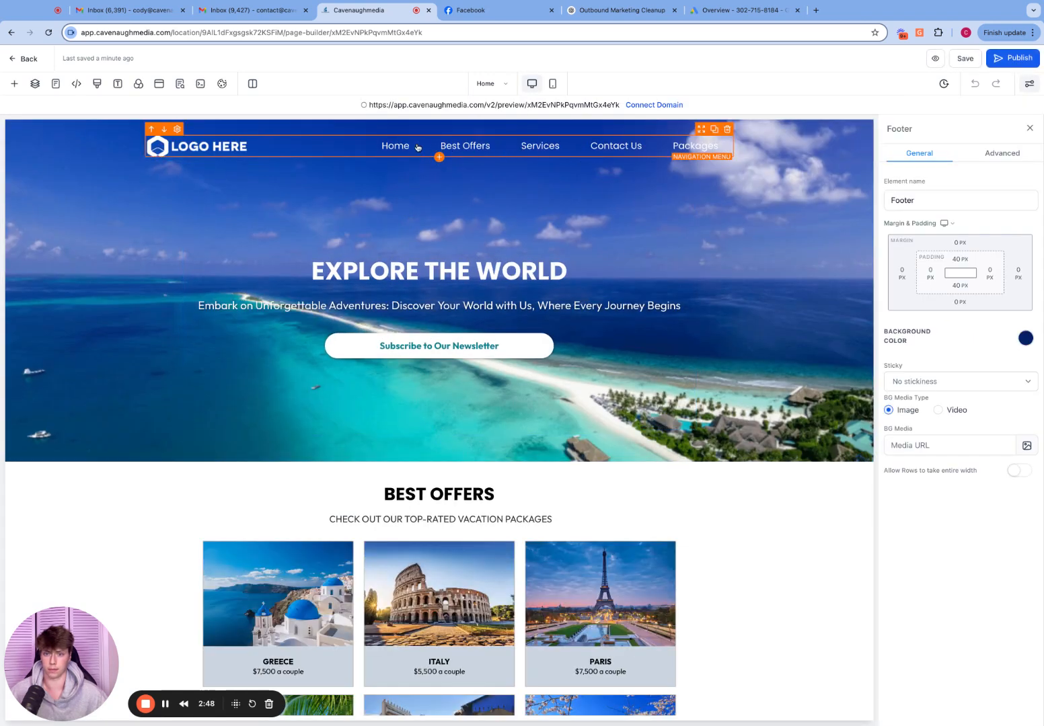
Step: Switch the page builder to the Travel Bureau site's Contact page and look over its layout
left_click(496, 87)
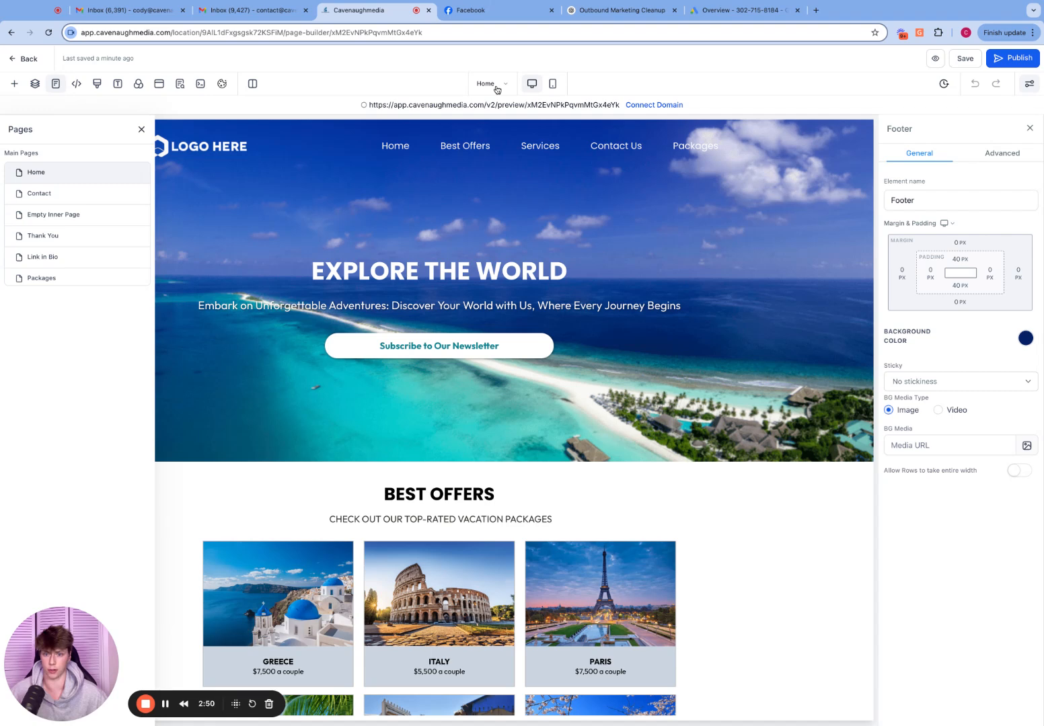
left_click(101, 194)
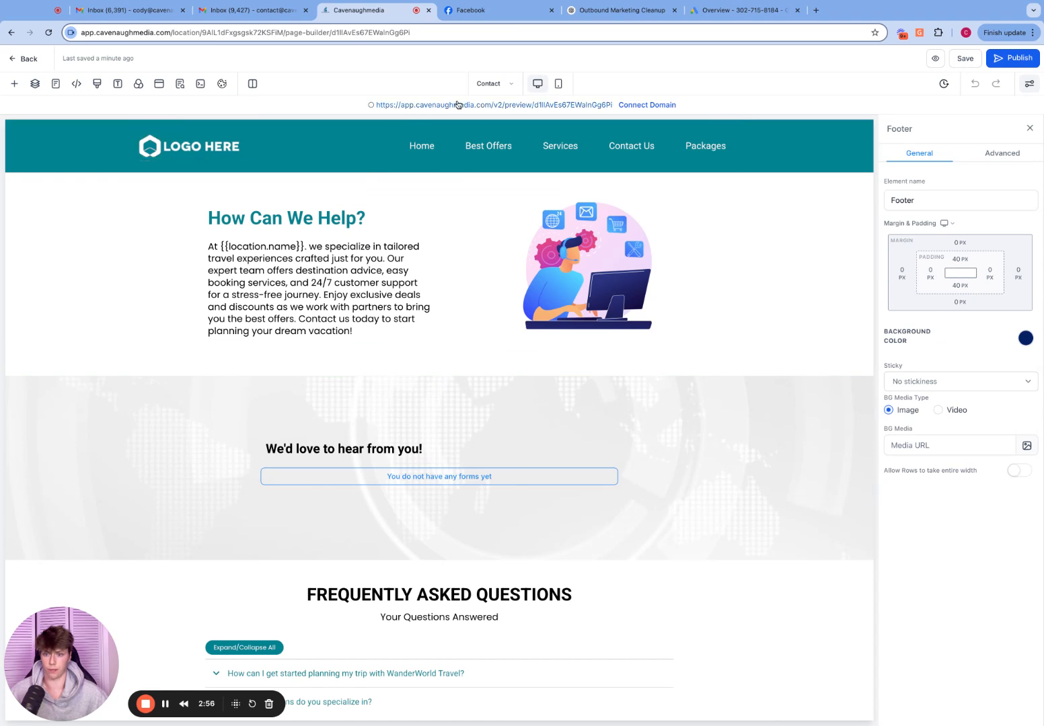
left_click(488, 84)
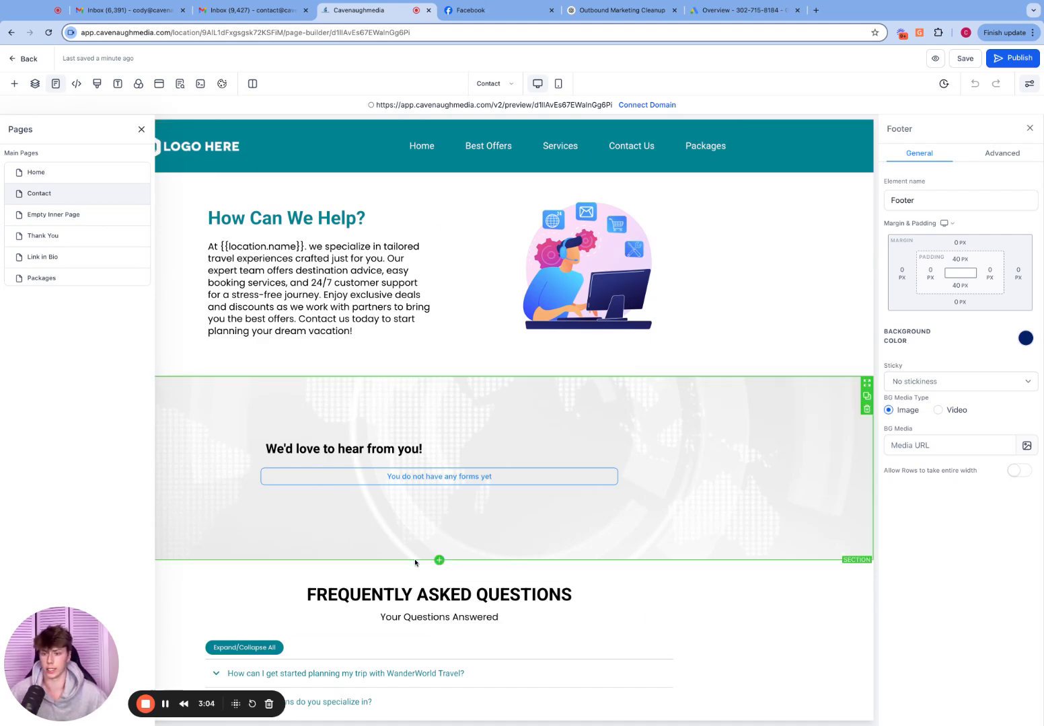
scroll(452, 537, "down", 4)
scroll(498, 491, "up", 4)
Step: Return to the Websites list and create a website from blank, naming it with the presenter's first name followed by "YT Video"
left_click(31, 60)
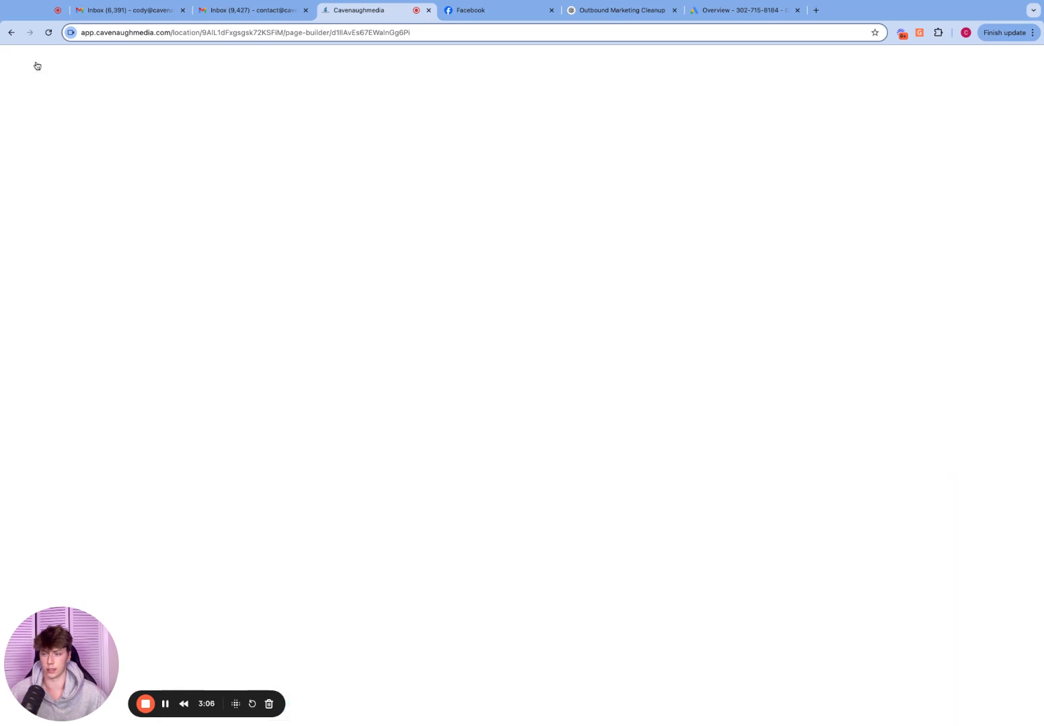
left_click(262, 110)
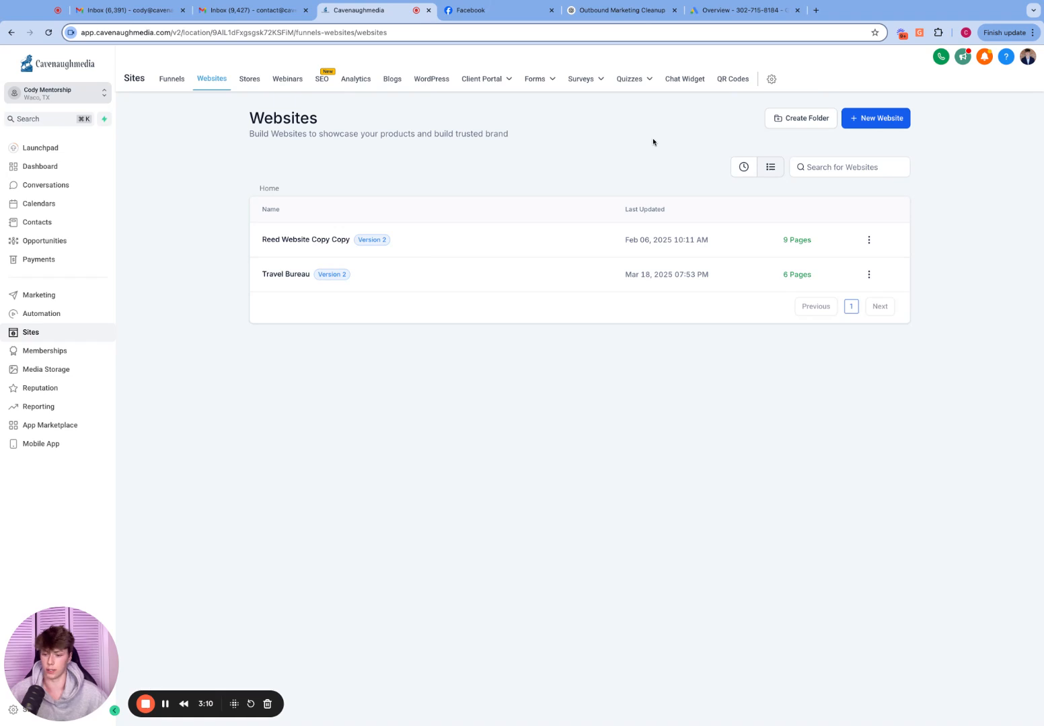
left_click(879, 119)
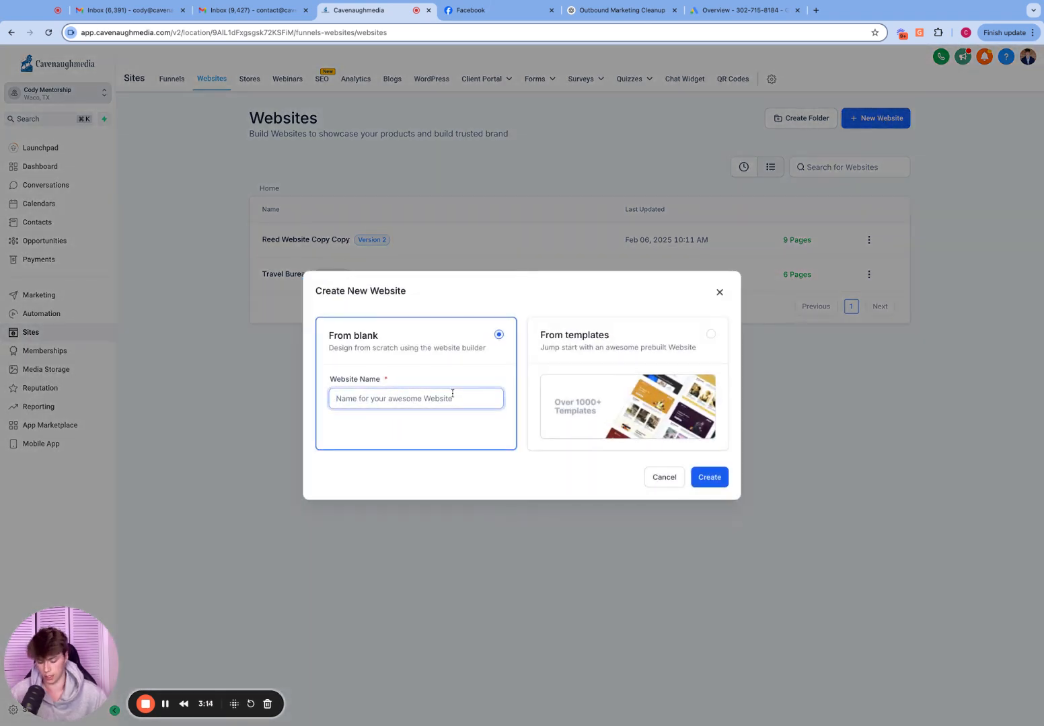
type("C")
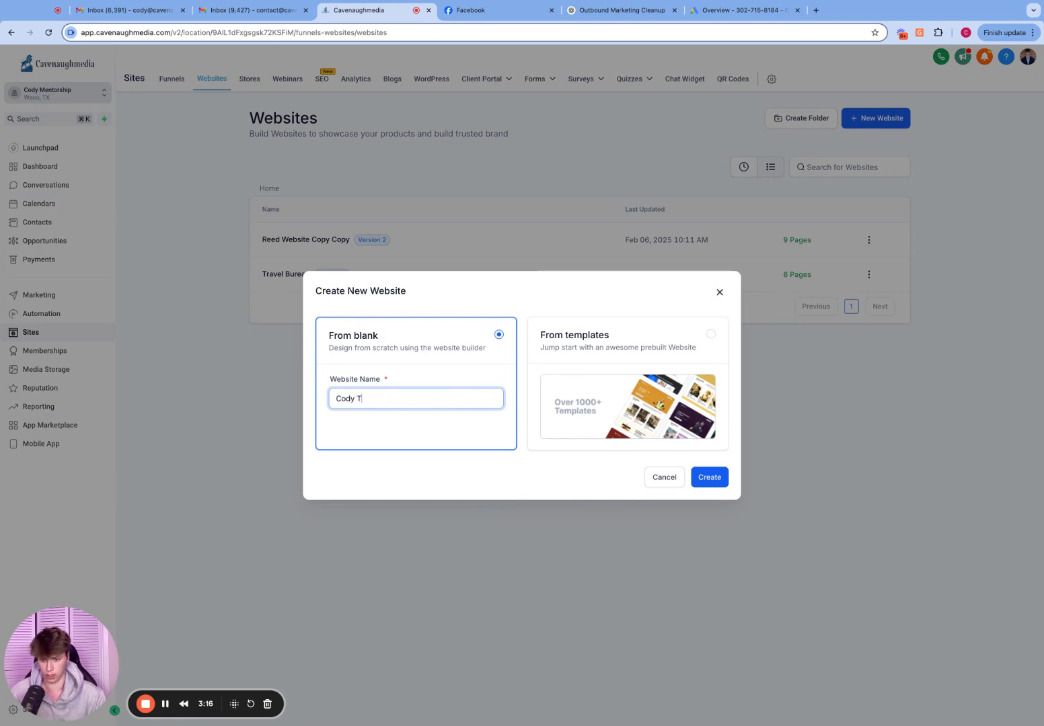
type("ody YT Video")
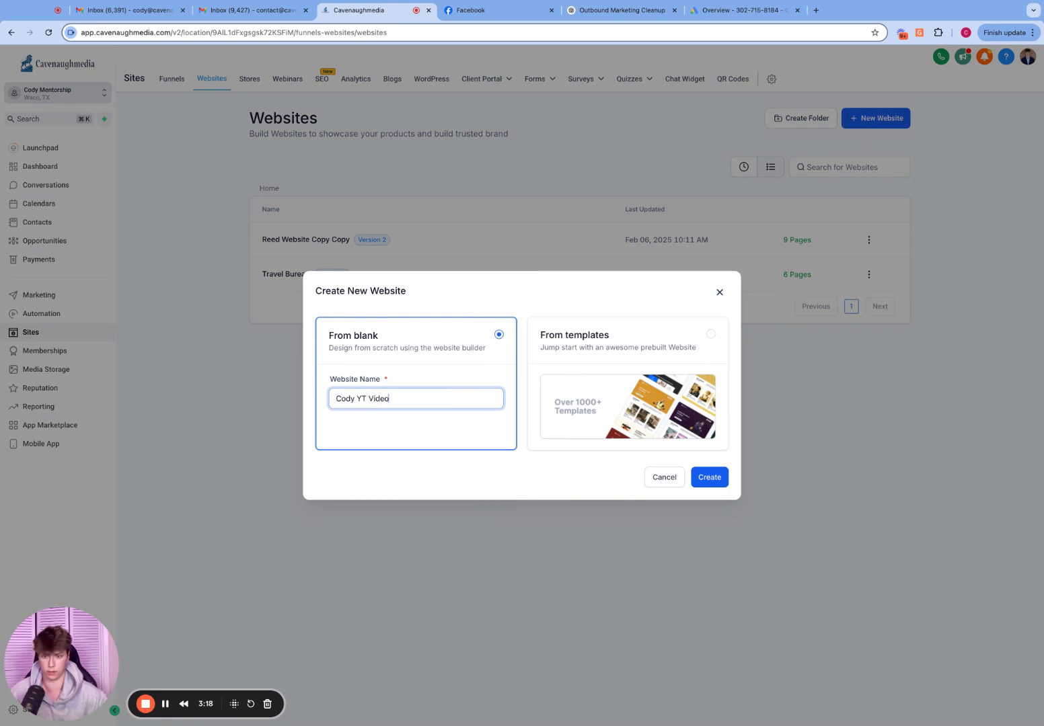
left_click(706, 476)
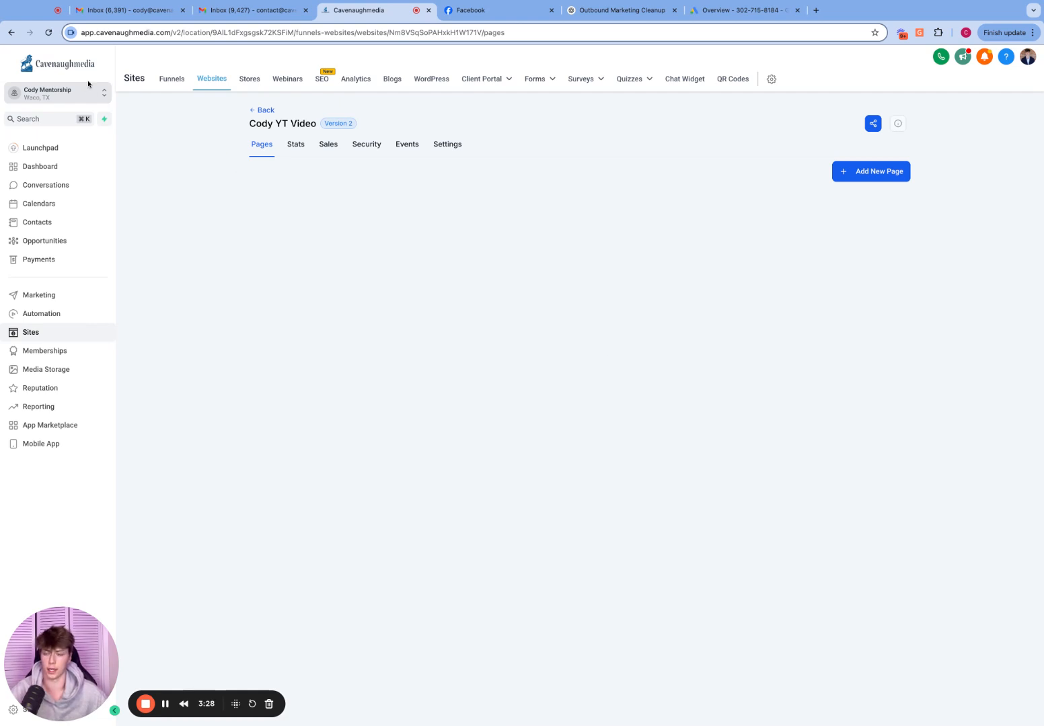
Step: Add a page named Home with the path home to the new website and open it for building from blank
left_click(303, 149)
left_click(263, 145)
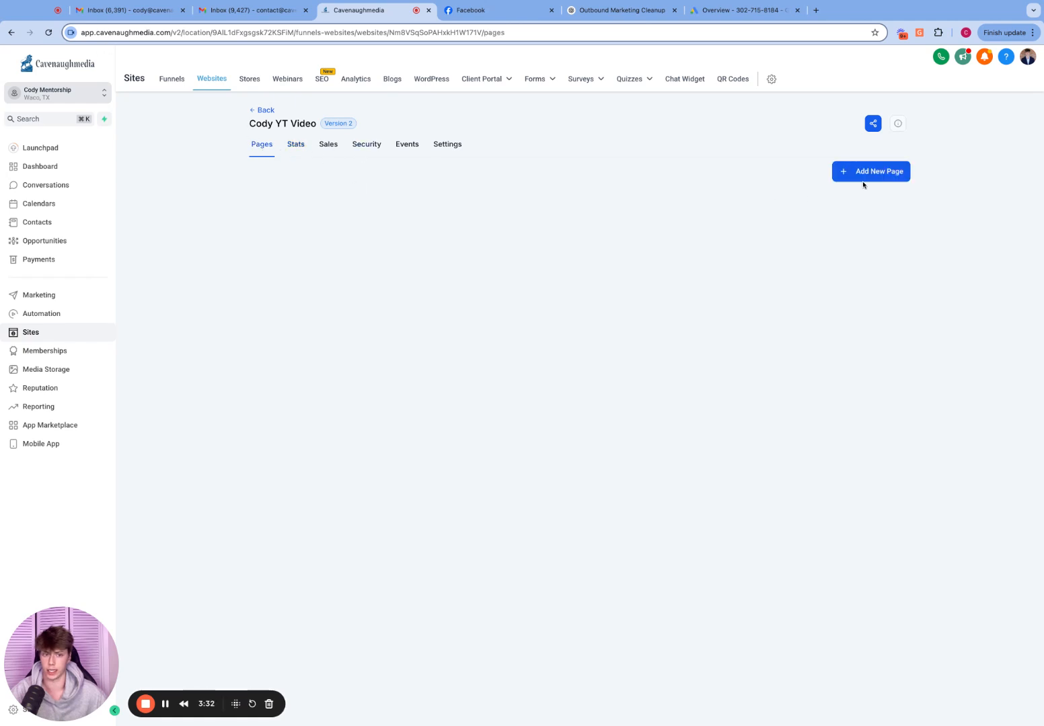
left_click(851, 173)
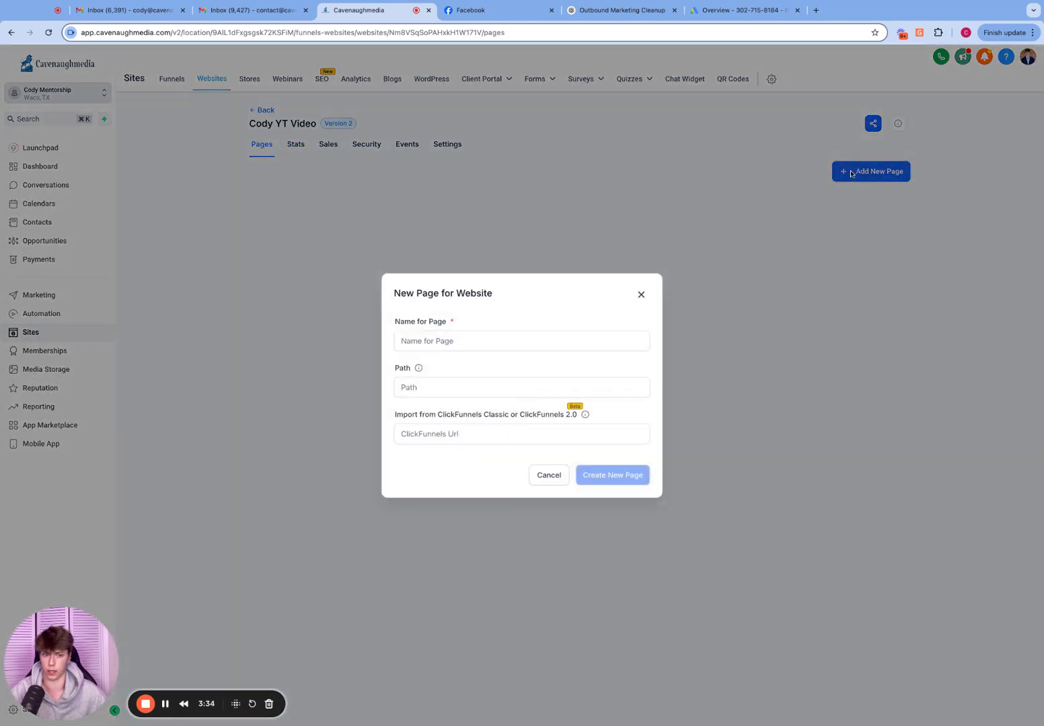
left_click(504, 347)
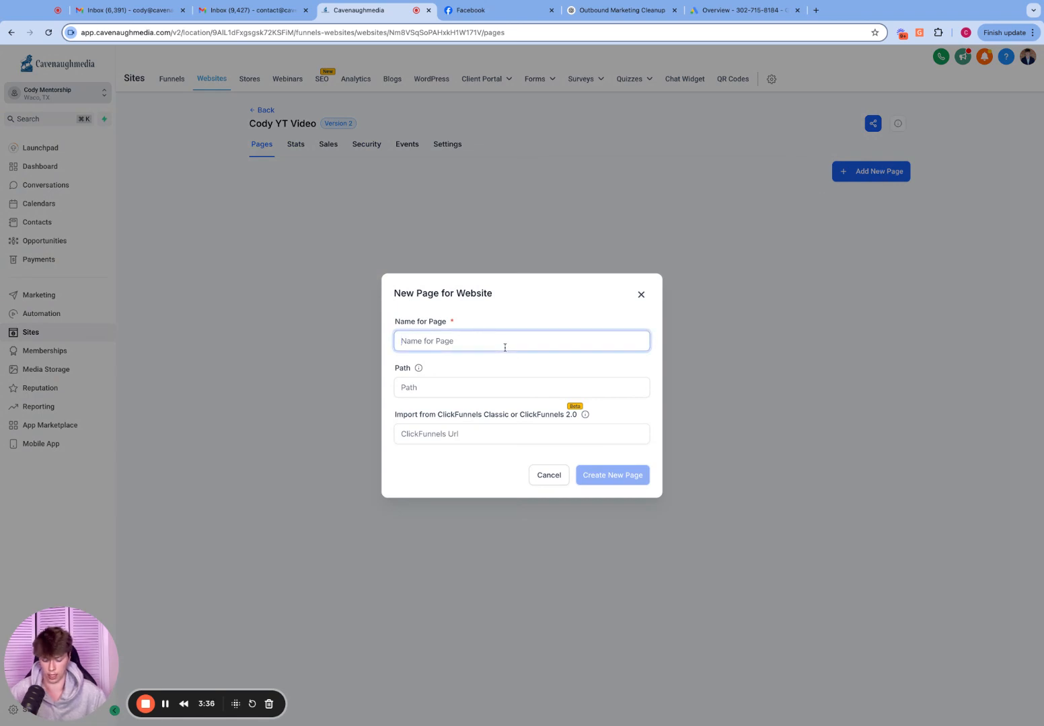
type("Home")
key("Tab")
type("home")
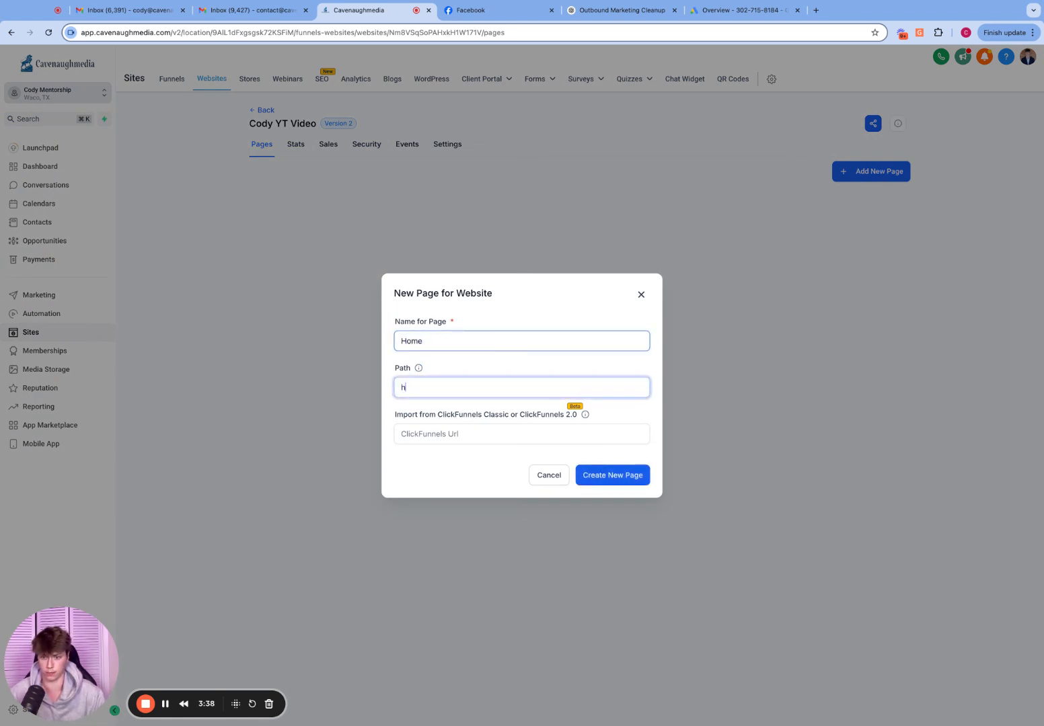
left_click(613, 474)
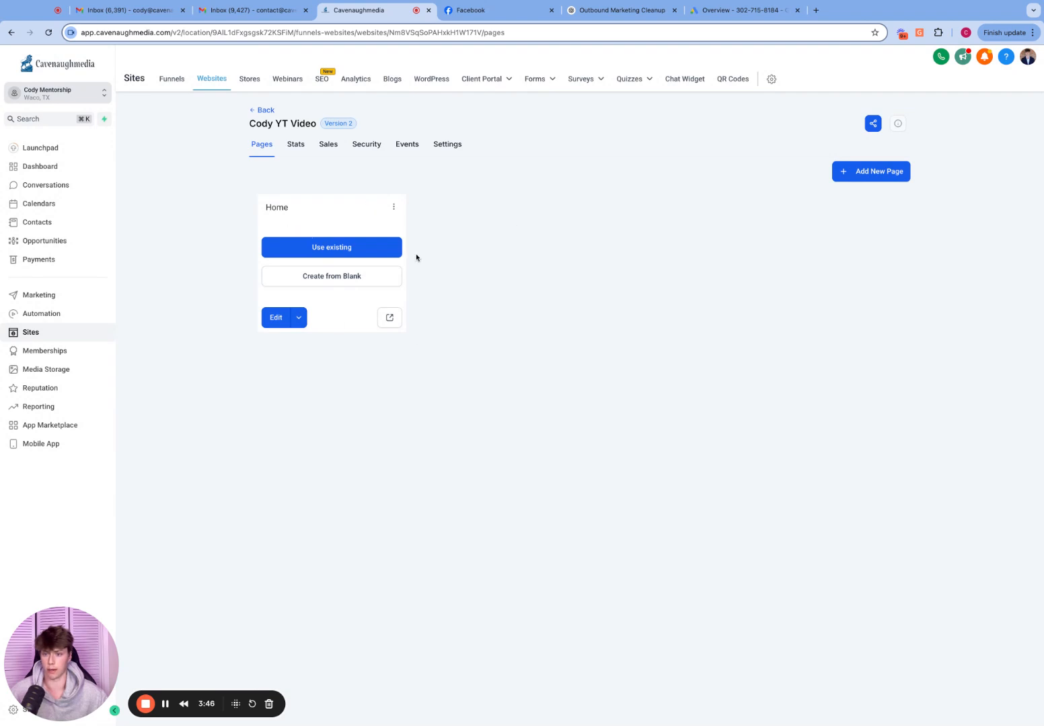
left_click(345, 276)
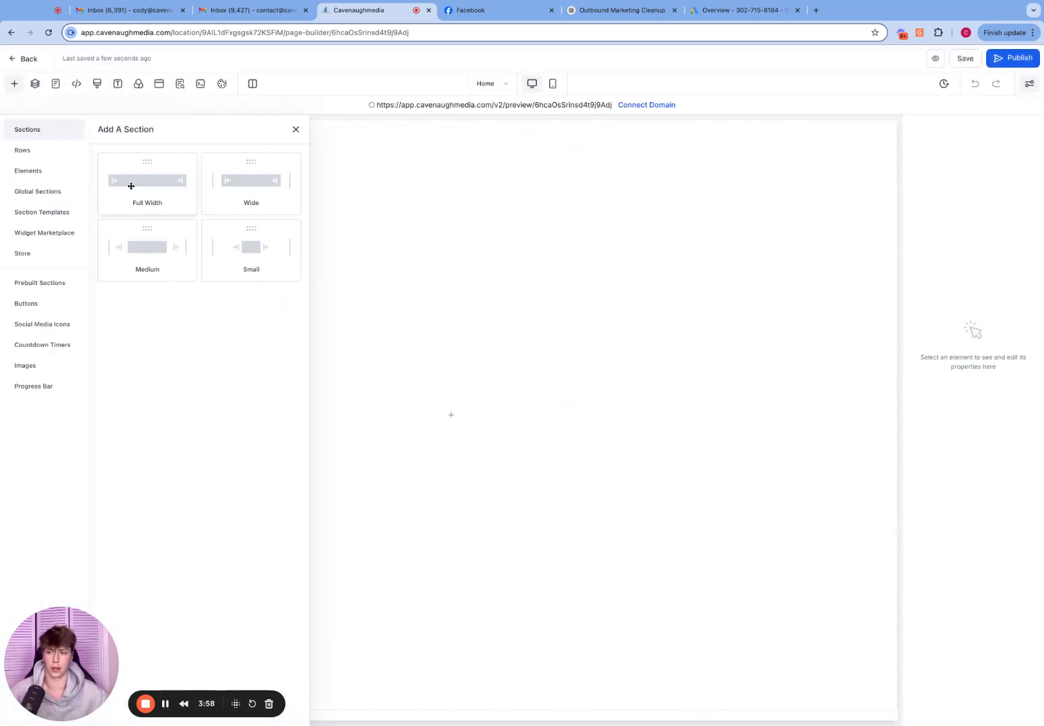
Step: Add a full-width section to the blank Home page
left_click(295, 129)
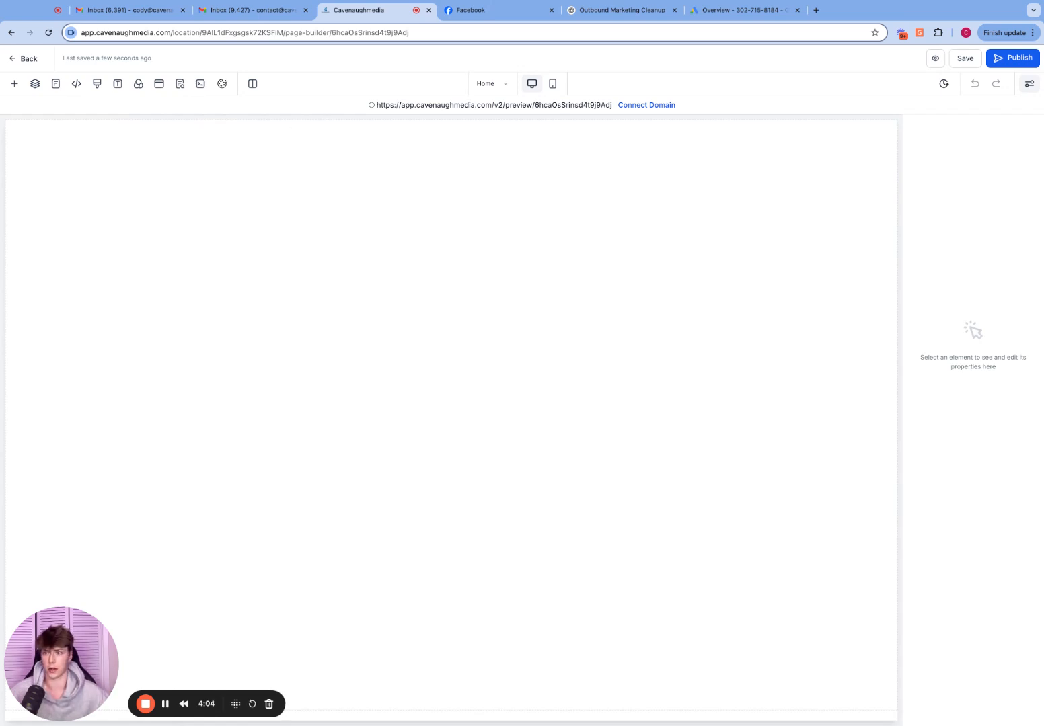
left_click(14, 84)
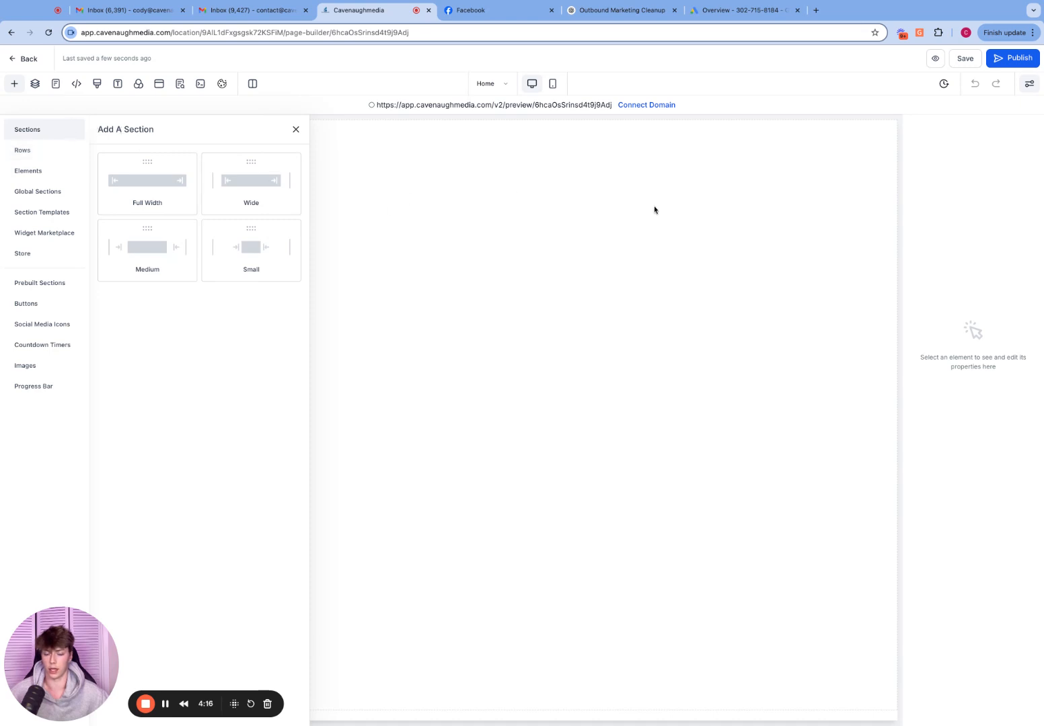
left_click(295, 128)
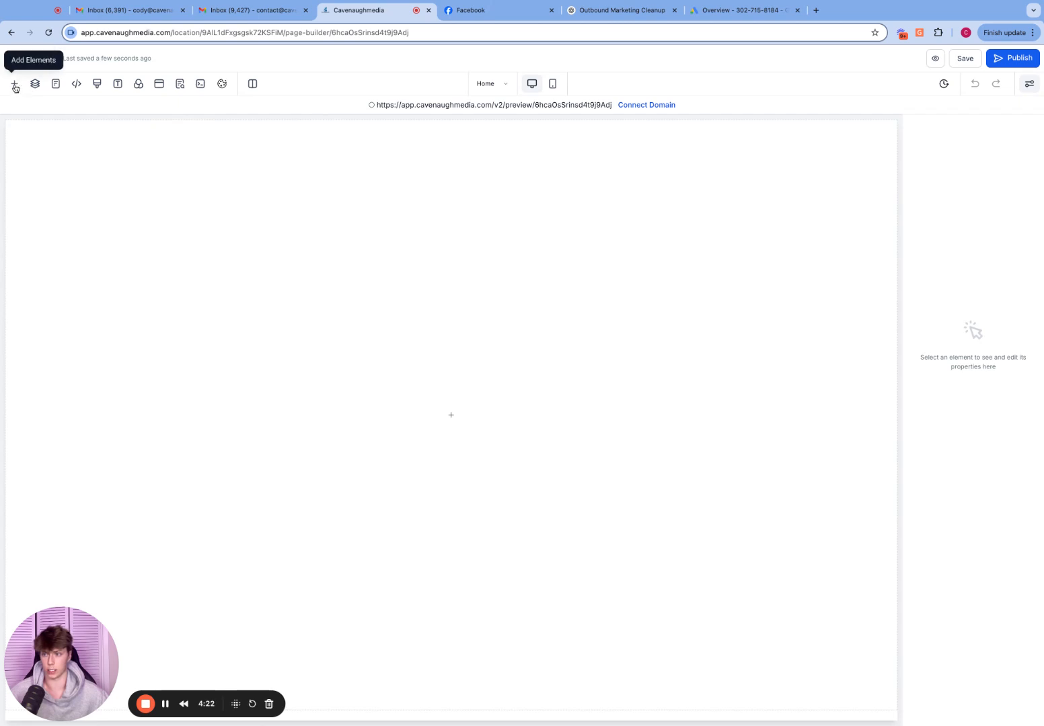
left_click(14, 86)
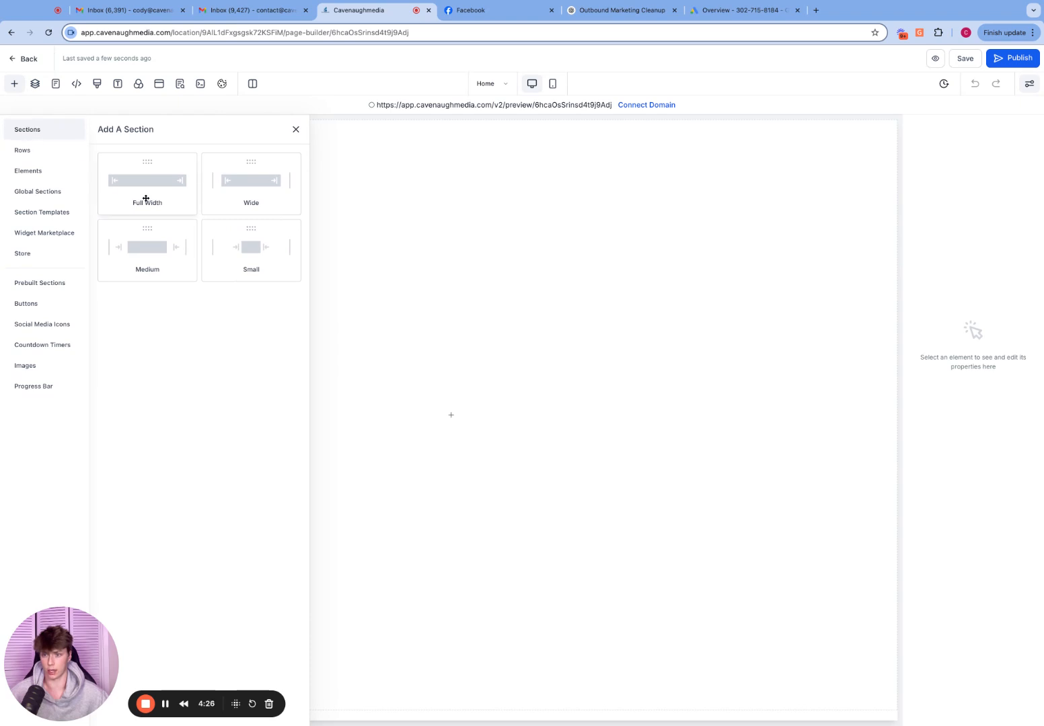
left_click_drag(146, 199, 427, 197)
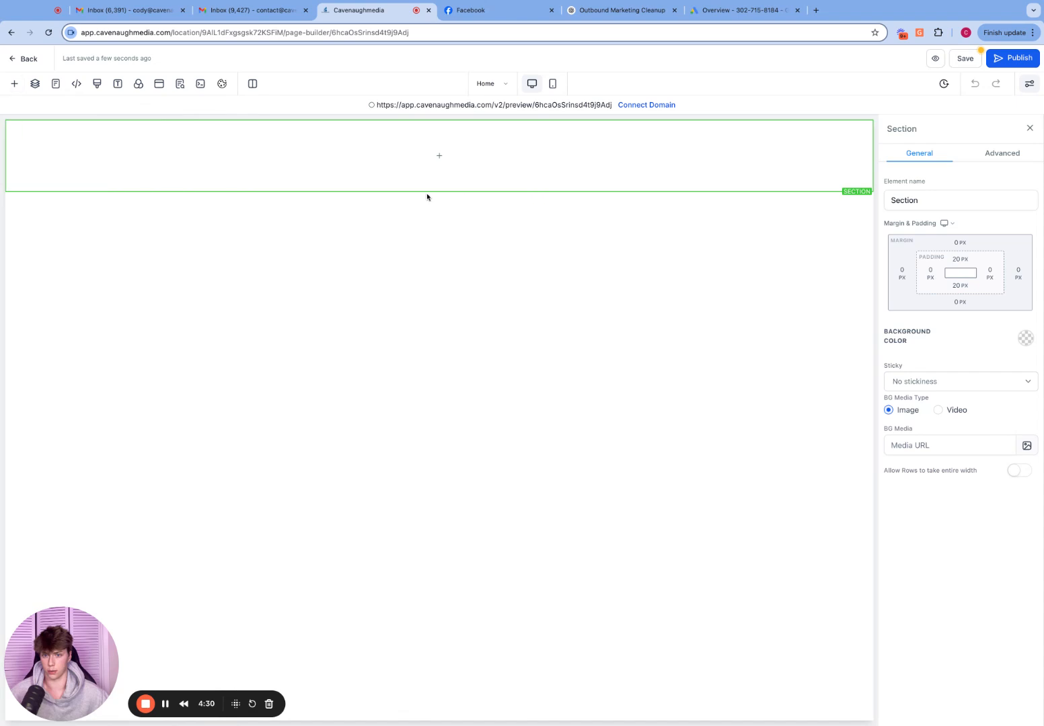
Step: Insert a 3-column row into the new full-width section
mouse_move(326, 156)
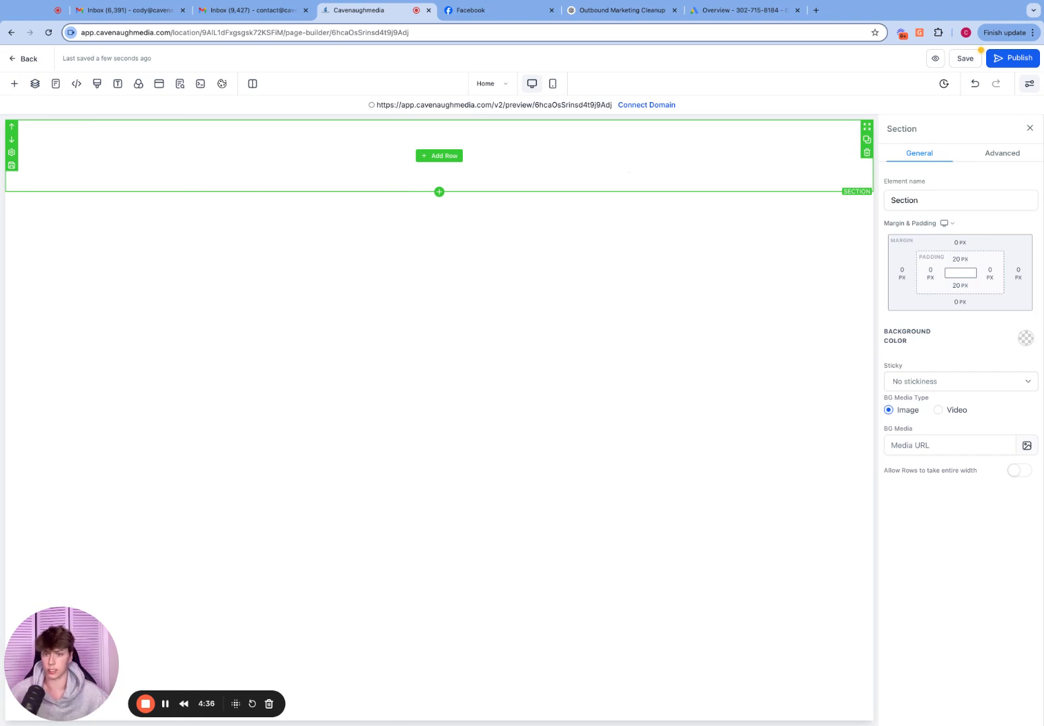
left_click(440, 156)
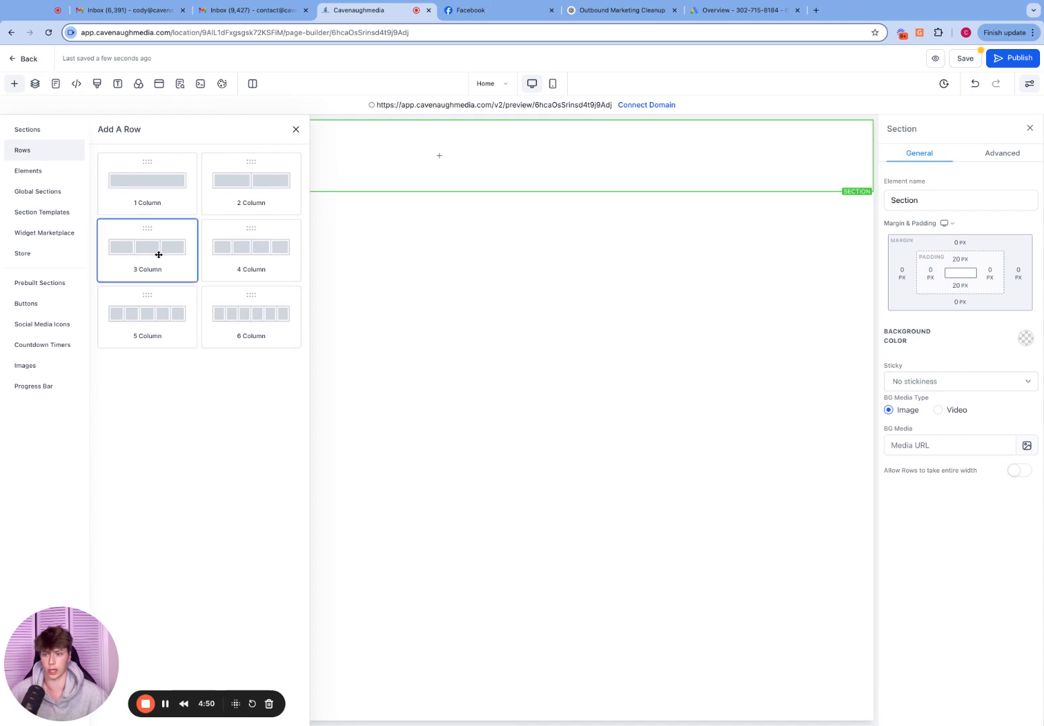
left_click_drag(158, 251, 471, 190)
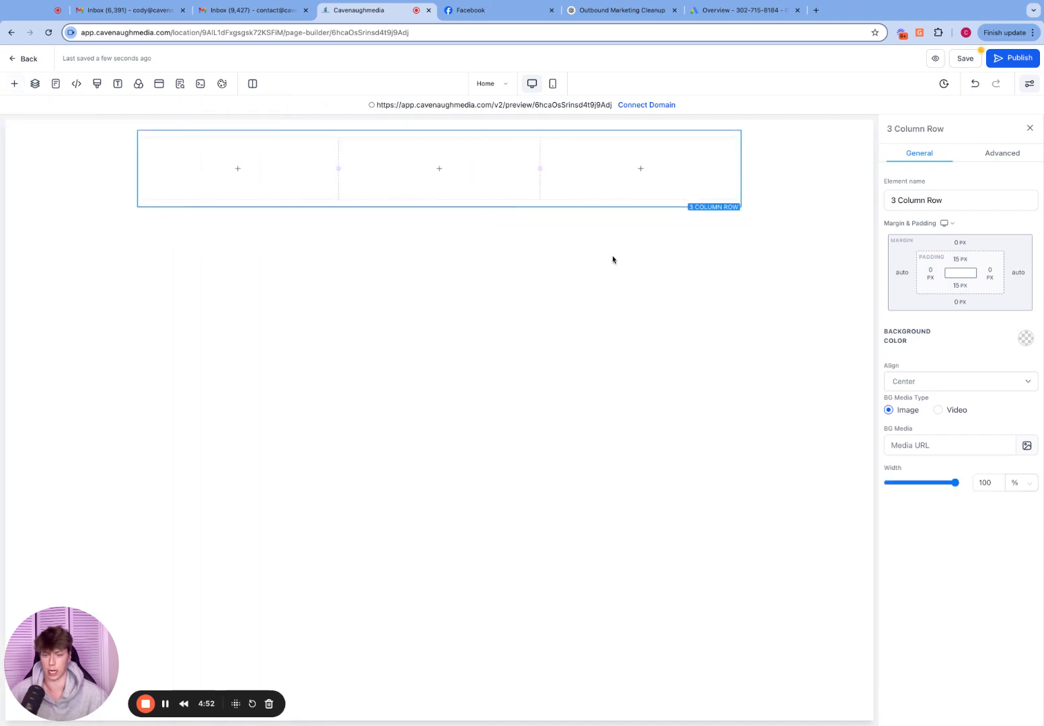
left_click(773, 195)
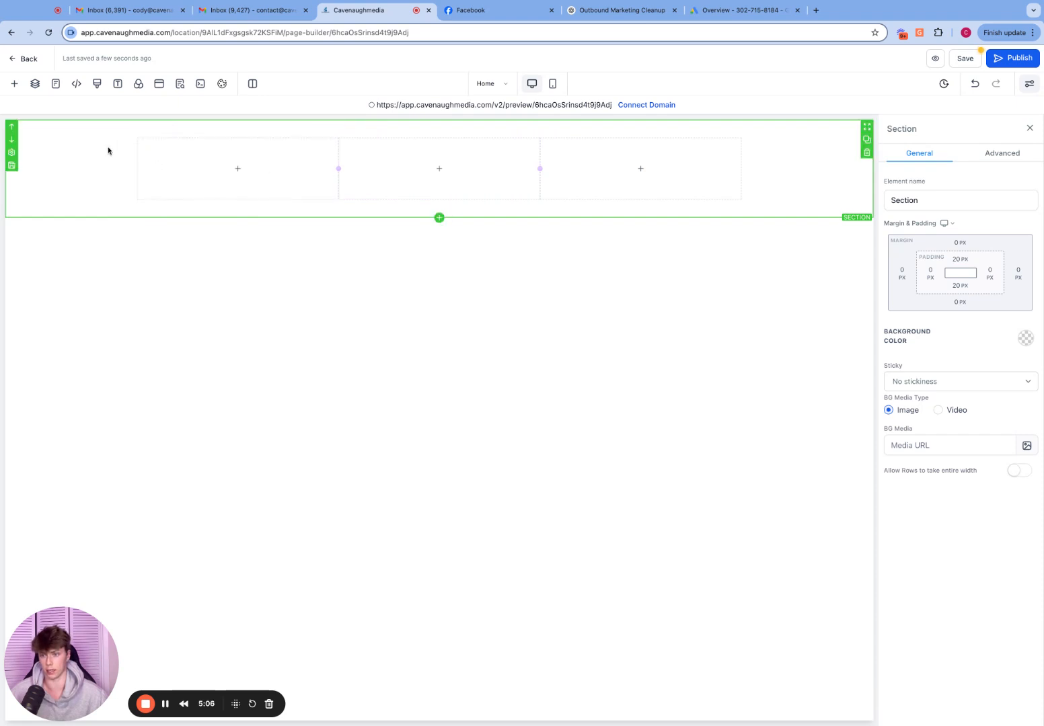
Step: Place a headline element in the middle column of the 3-column row
left_click(14, 84)
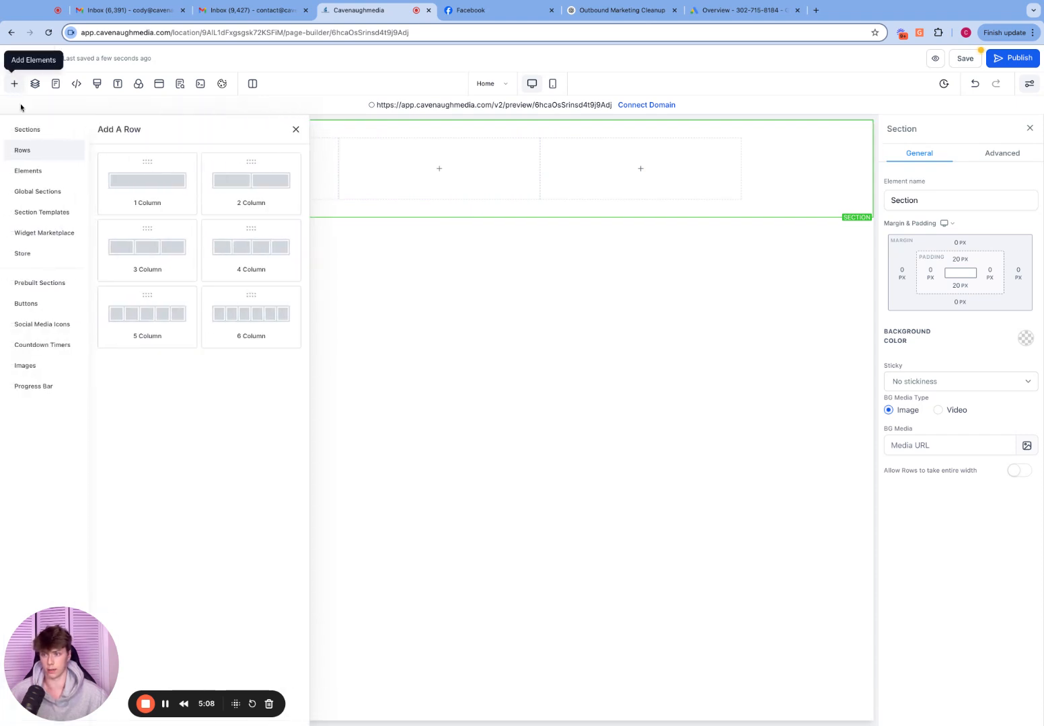
left_click(37, 171)
left_click_drag(131, 218, 458, 194)
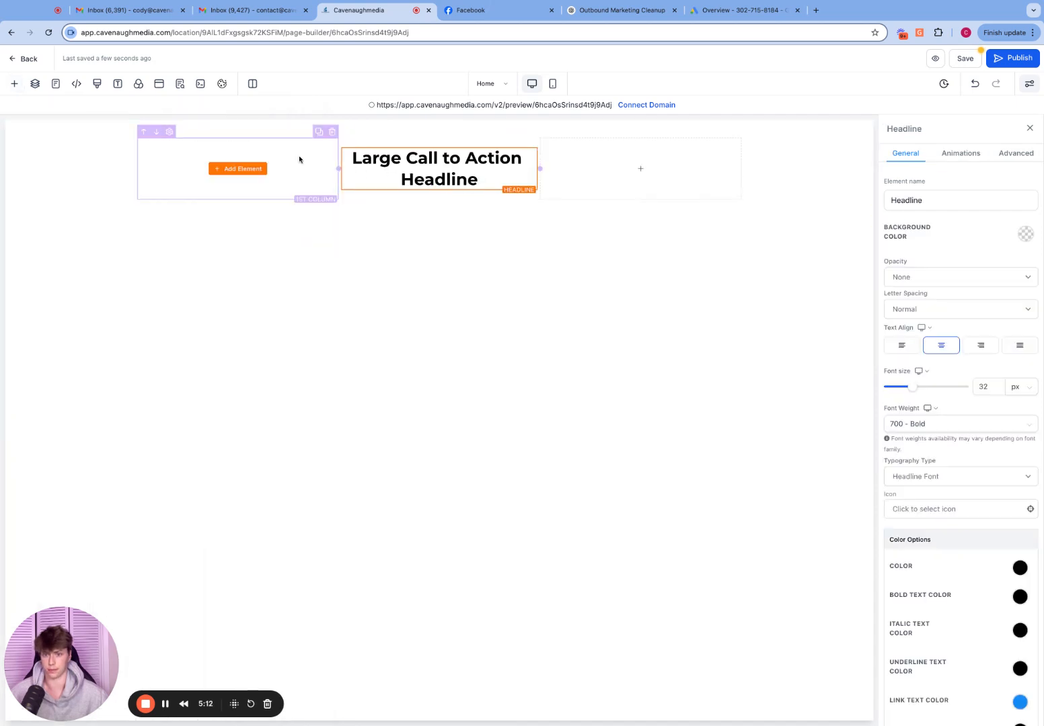
Step: Add a second full-width section below the headline section and insert a 2-column row into it
left_click(15, 84)
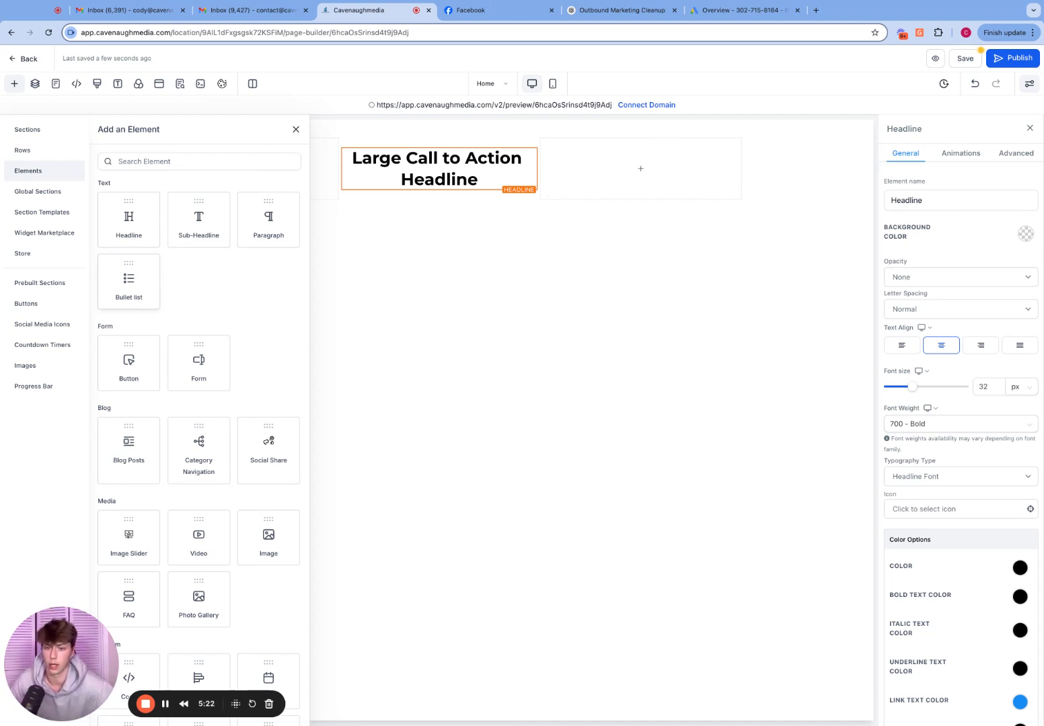
left_click(295, 131)
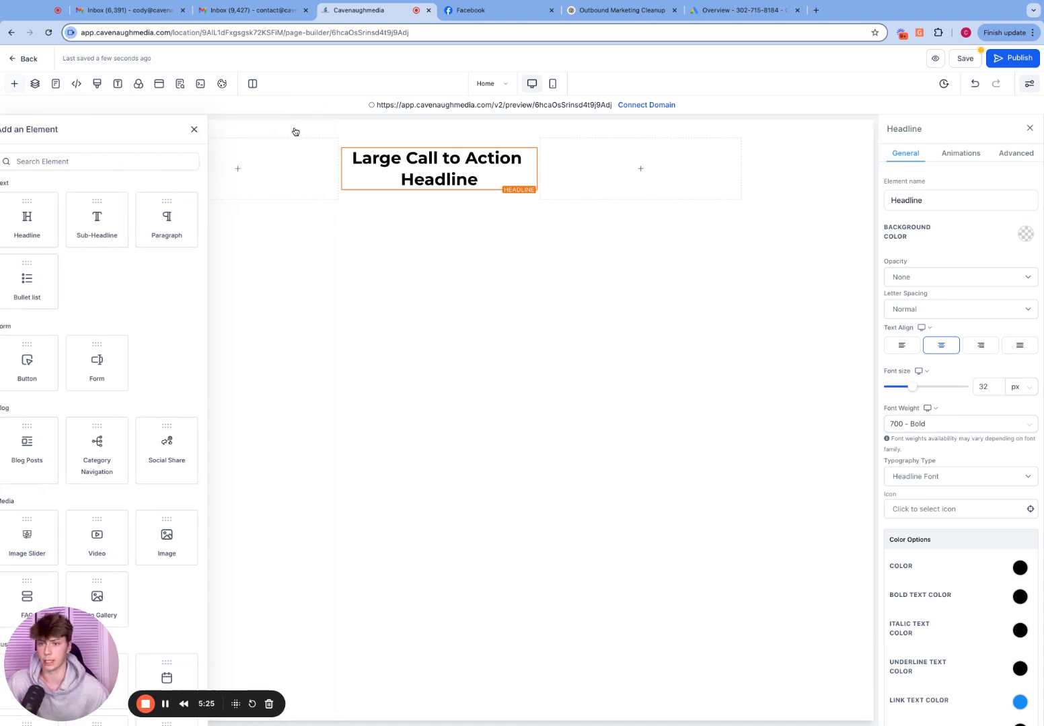
left_click(12, 88)
left_click(32, 131)
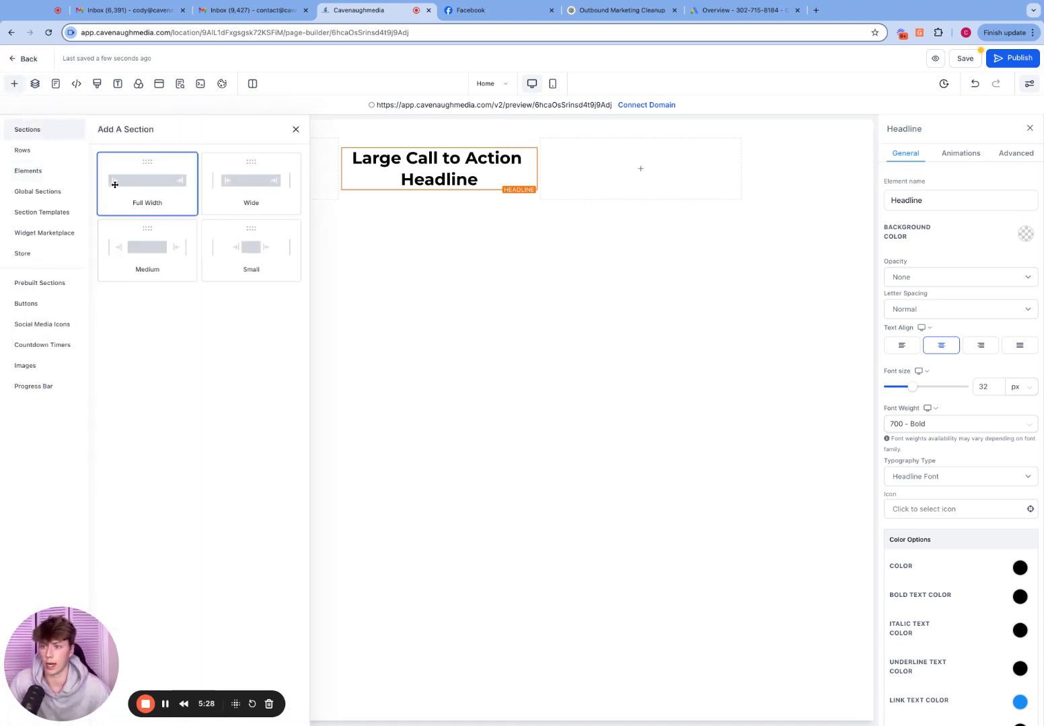
left_click_drag(115, 184, 477, 249)
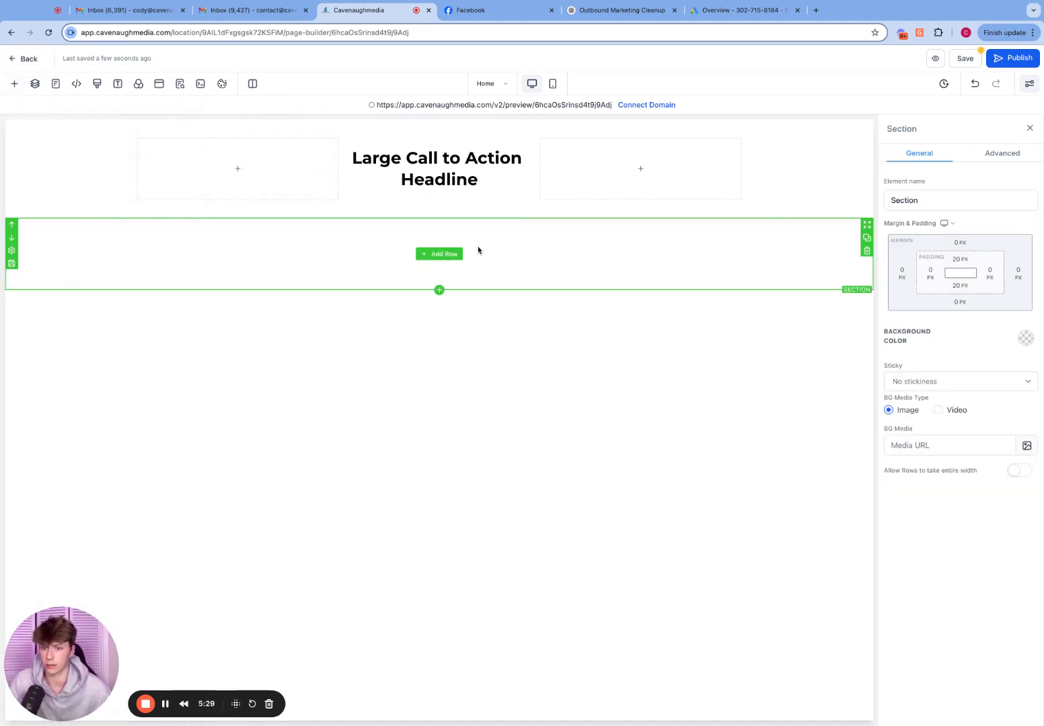
left_click(435, 254)
left_click_drag(275, 196, 415, 263)
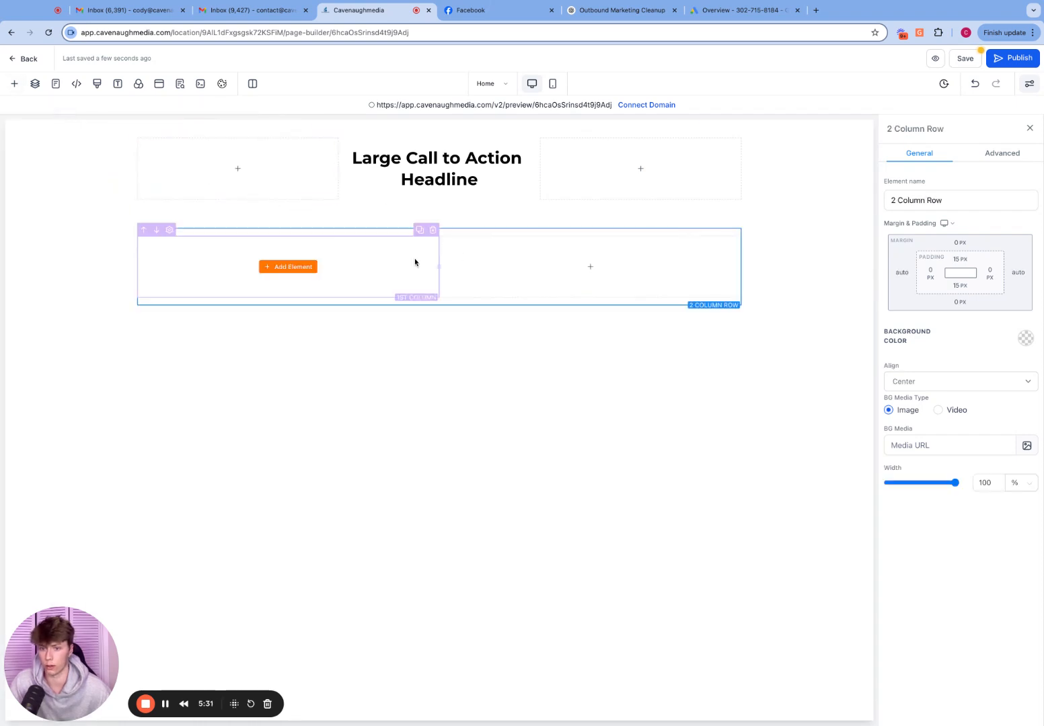
Step: Place an image element in the 2-column row's first column and a sub-headline with a paragraph below it in the second
left_click(299, 266)
left_click(265, 532)
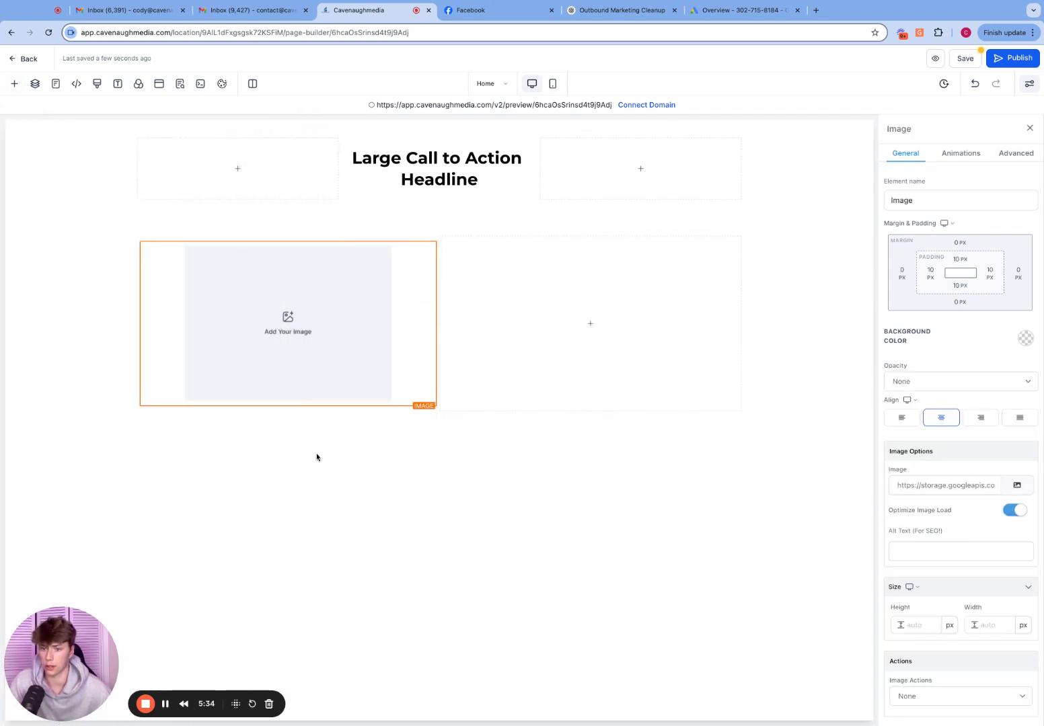
left_click(592, 323)
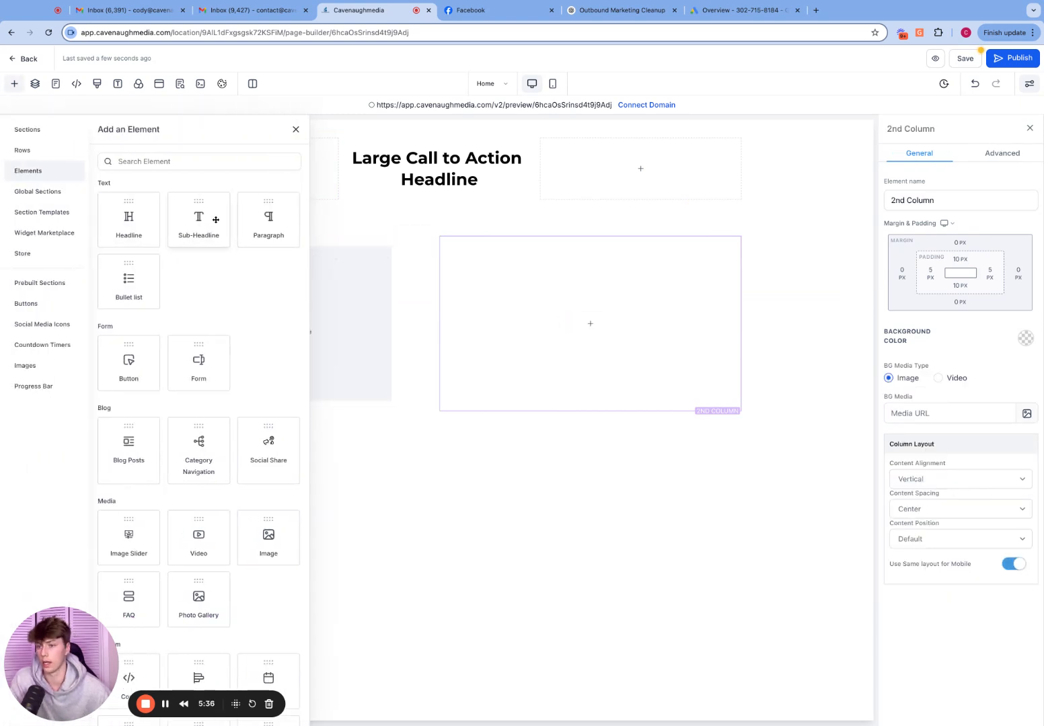
left_click(198, 218)
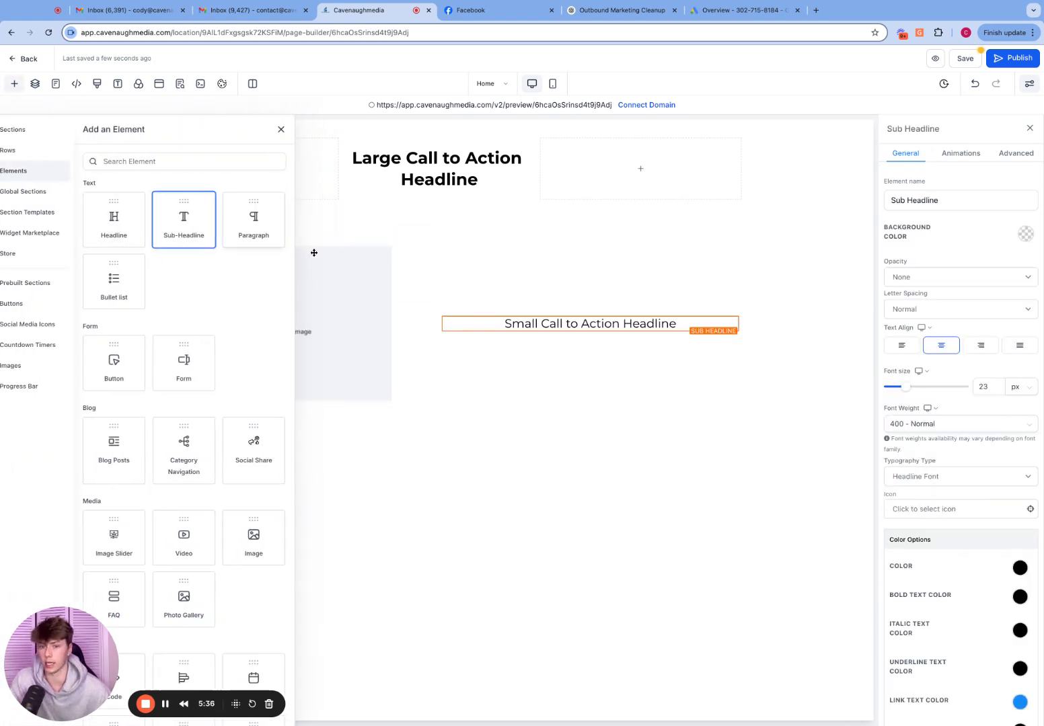
left_click(589, 331)
left_click(268, 219)
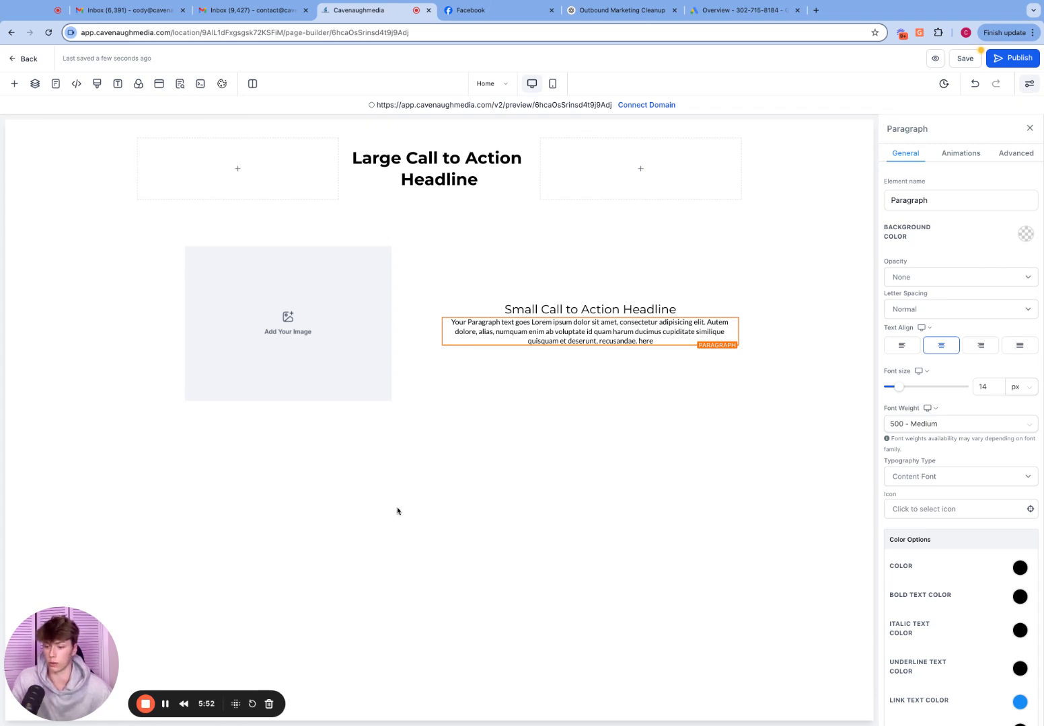
Step: Leave the blank page and open the Cavenaugh Media website's Home Page in the page builder, with the properties pane closed
key("super+bracketleft")
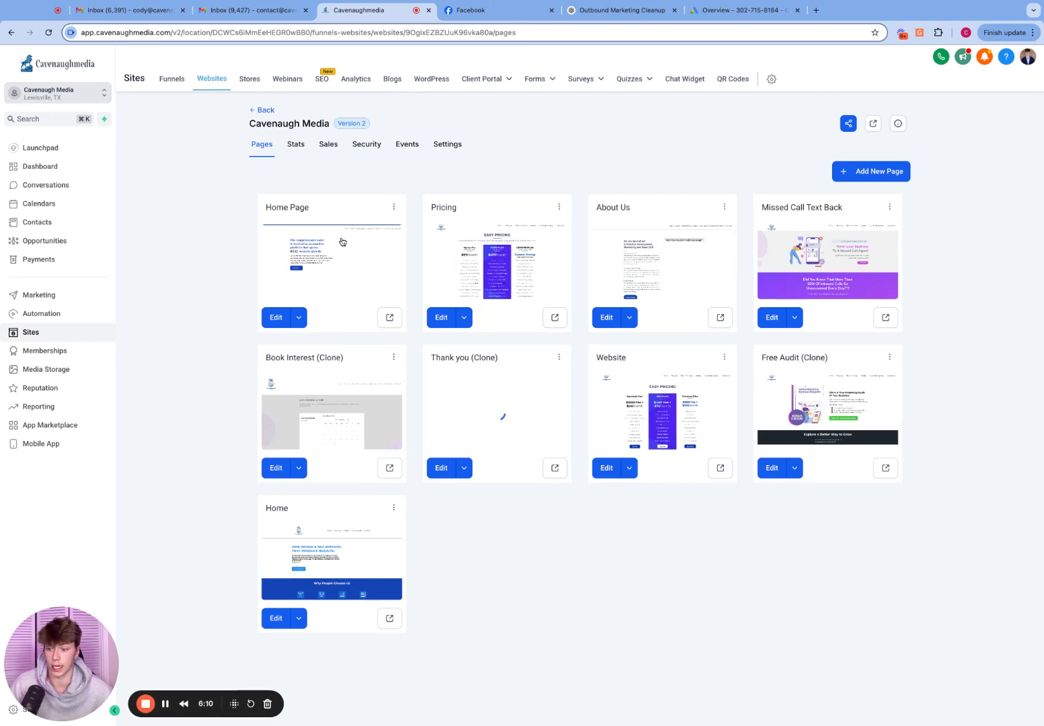
left_click(273, 318)
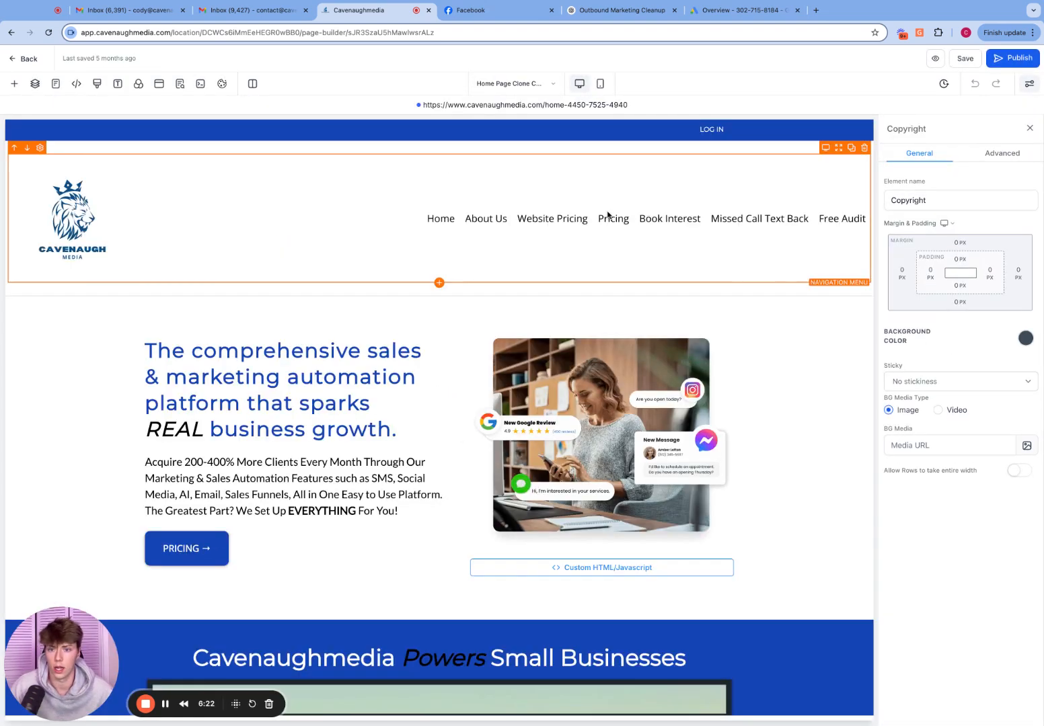
left_click(1029, 128)
Step: Look over the Cavenaugh Media home page from header to footer, examining its hero, pricing button, features and plan sections
scroll(937, 302, "down", 10)
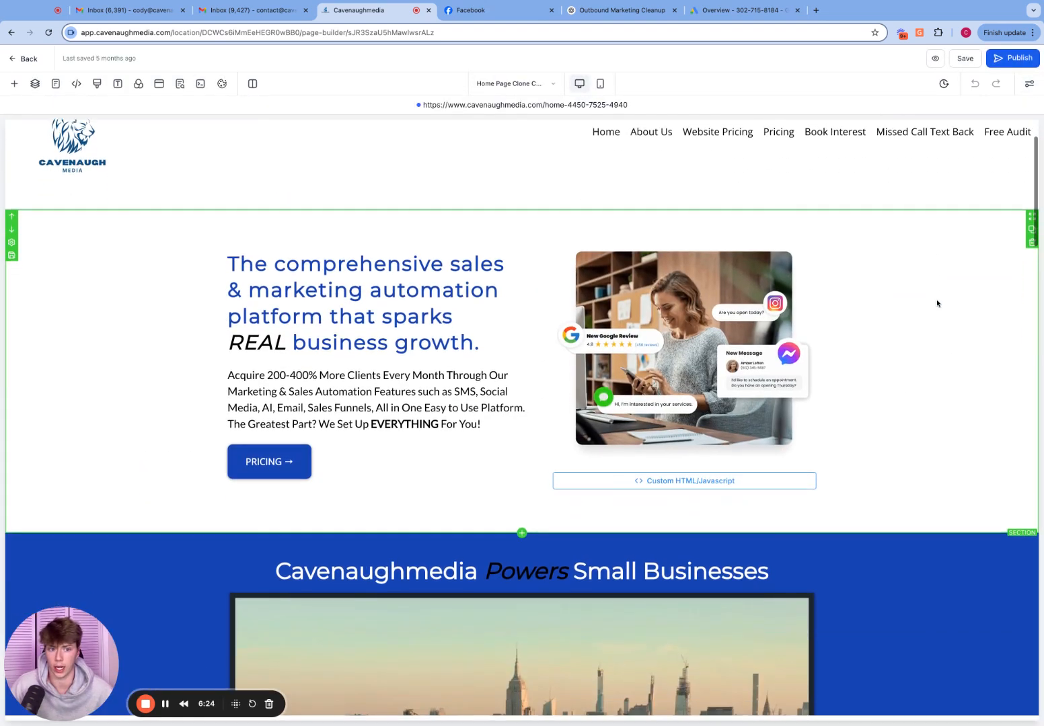
scroll(937, 301, "down", 3)
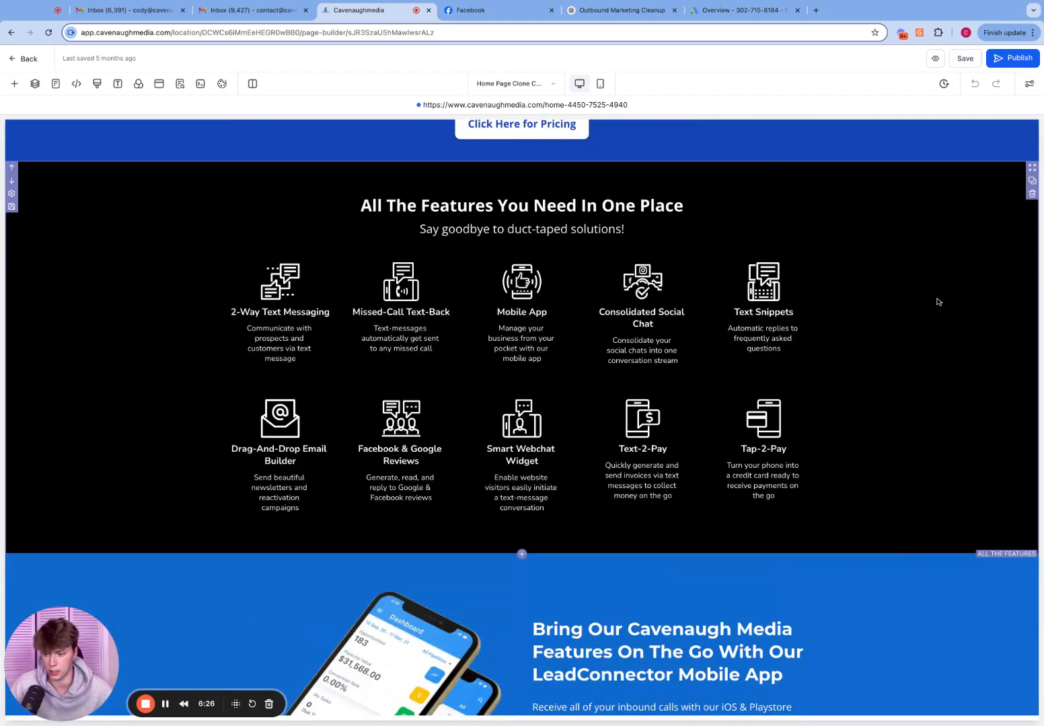
scroll(938, 302, "down", 20)
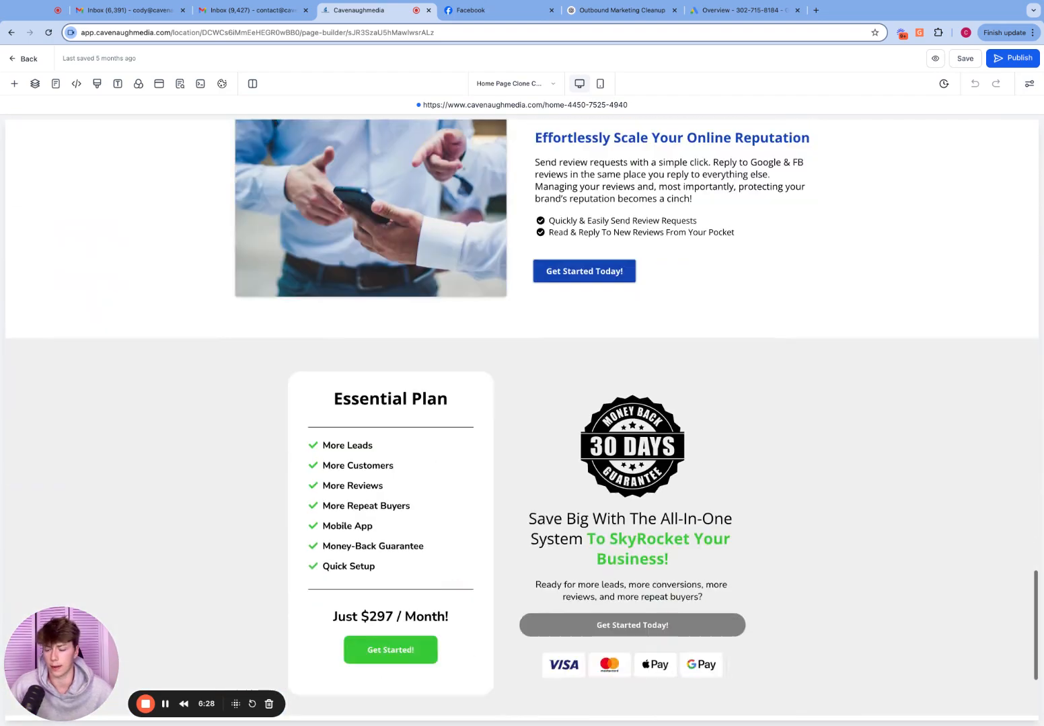
scroll(522, 417, "down", 3)
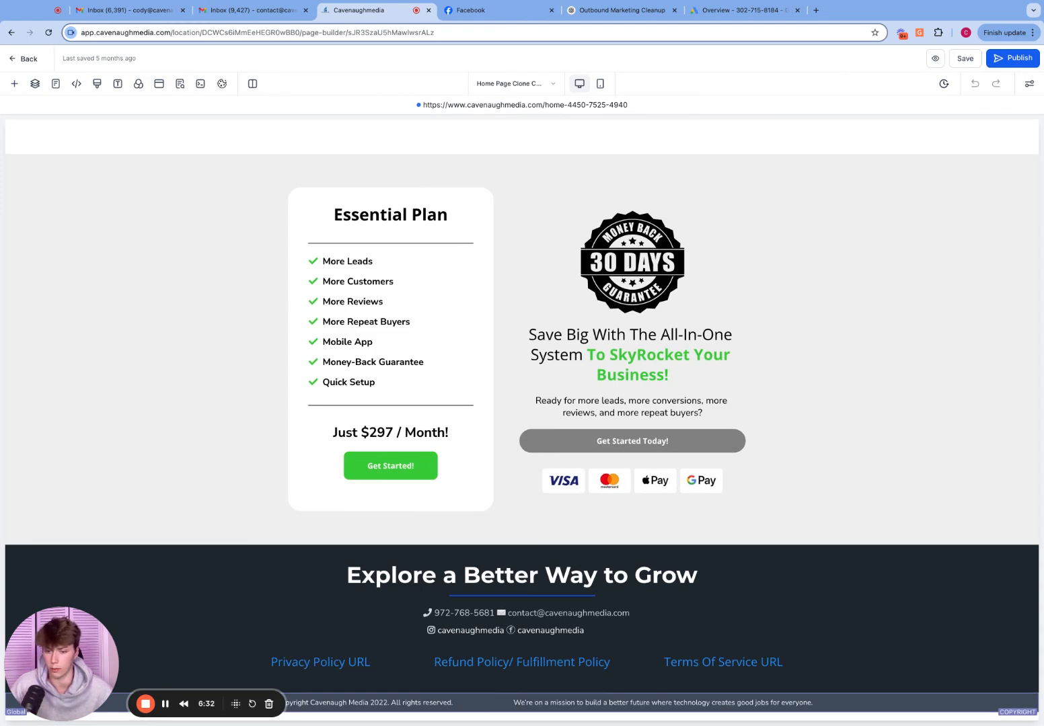
scroll(521, 417, "up", 20)
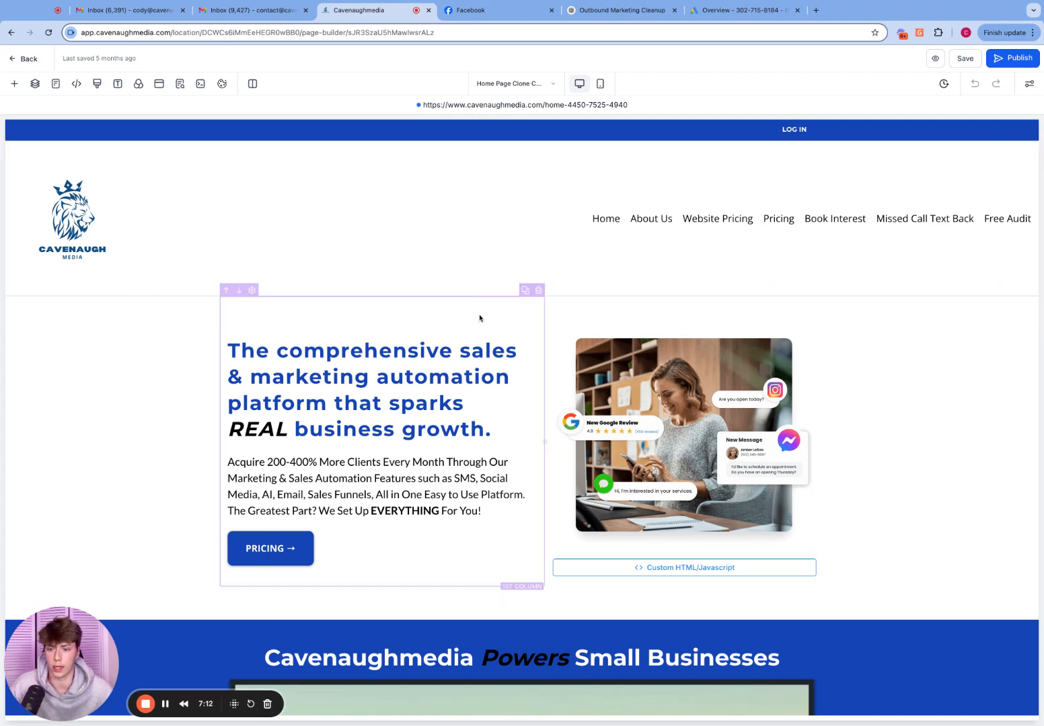
scroll(899, 396, "down", 6)
scroll(899, 391, "up", 6)
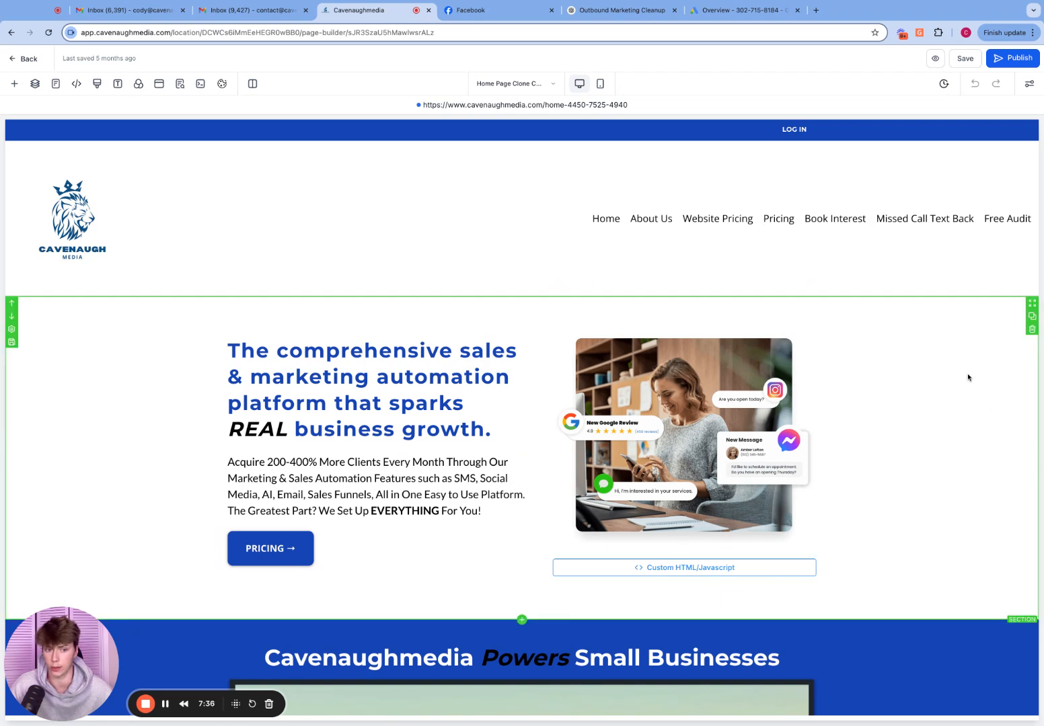
scroll(895, 394, "down", 2)
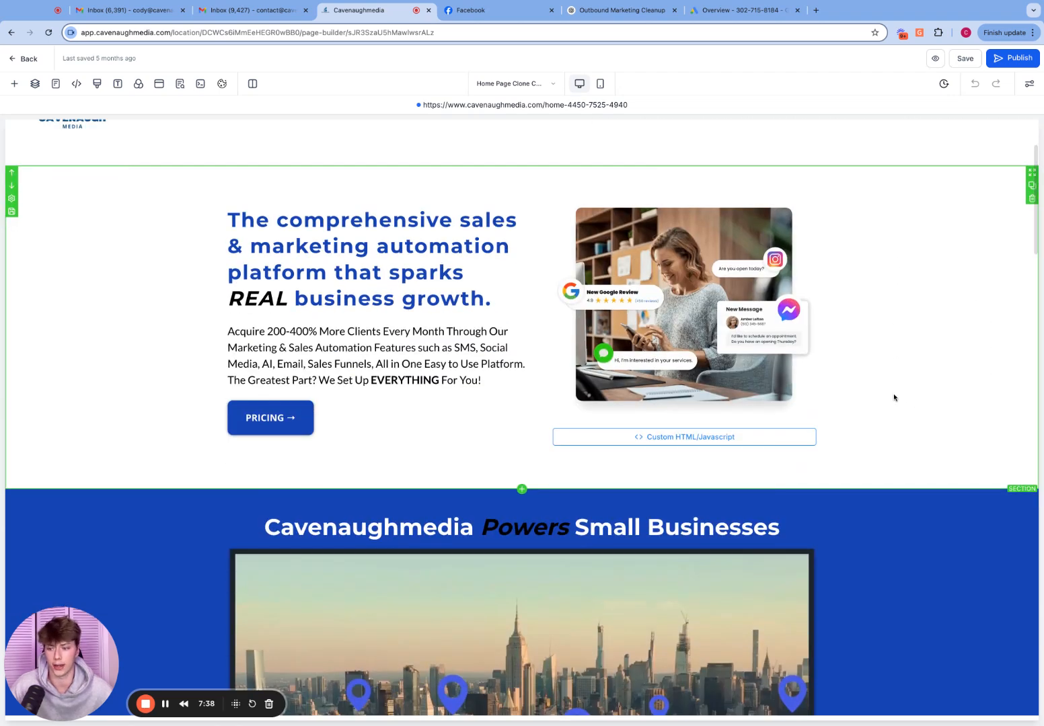
scroll(896, 397, "down", 5)
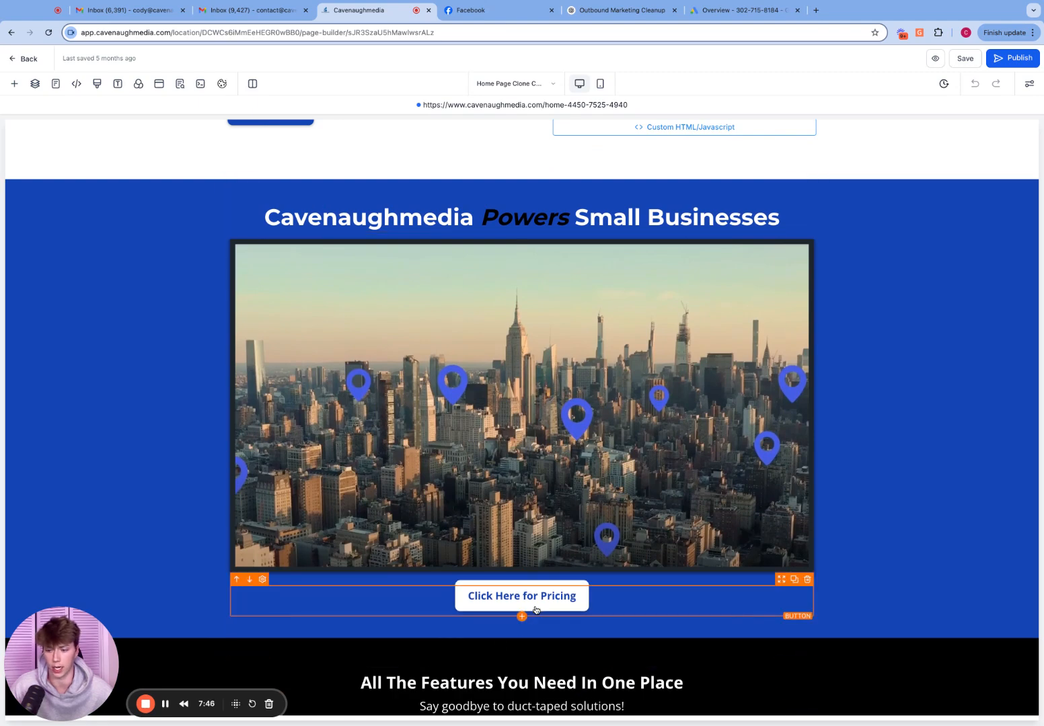
scroll(536, 610, "up", 7)
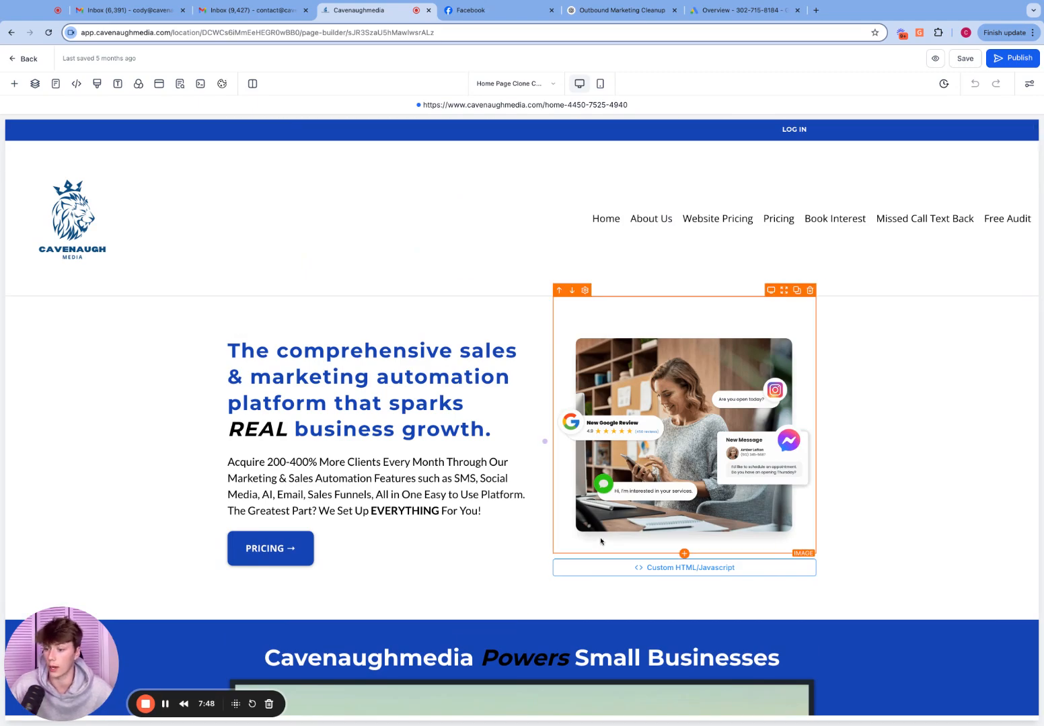
scroll(602, 543, "down", 5)
scroll(475, 380, "up", 5)
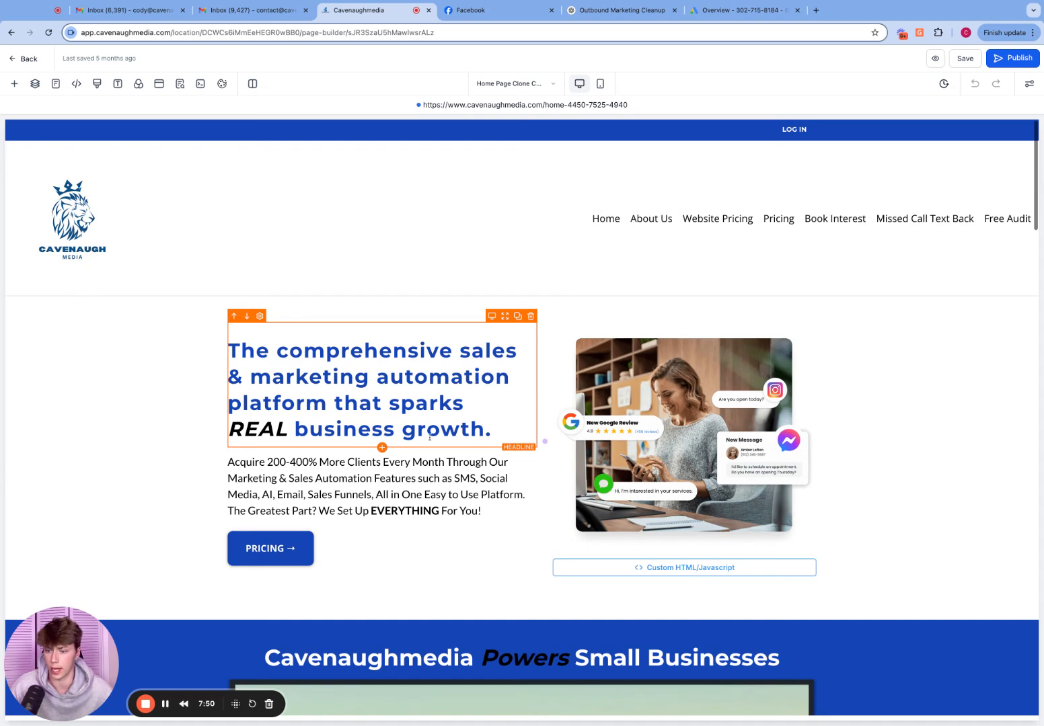
Step: Try inserting the test letters jjj into the word "sparks" in the hero headline, and remove them again
left_click(402, 394)
type("jjj")
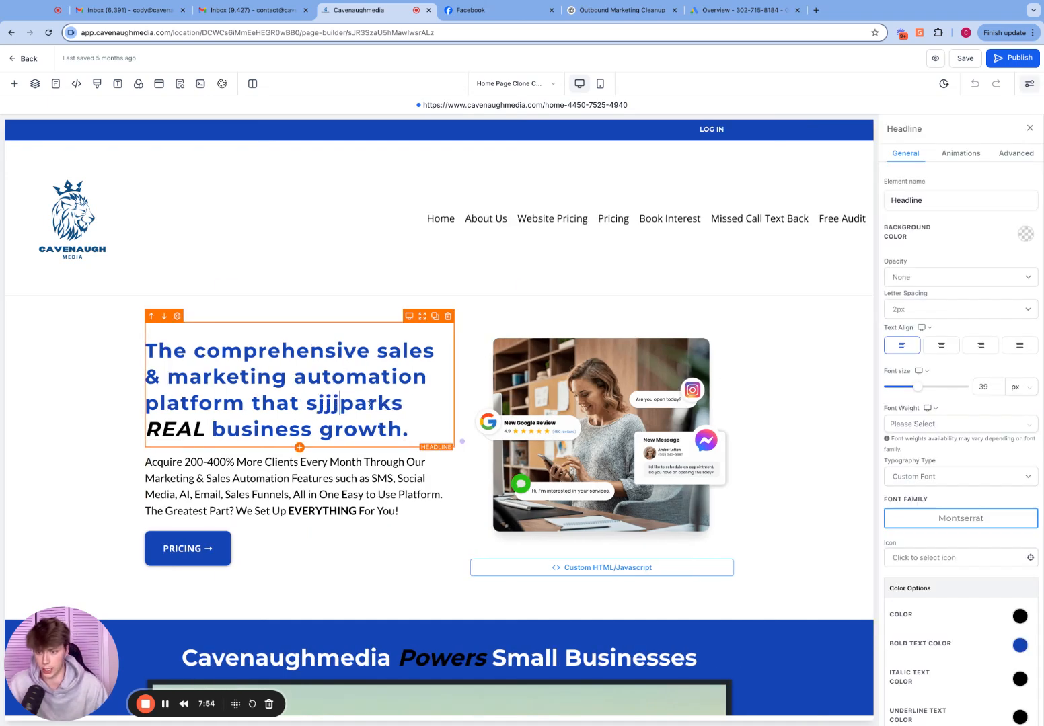
key("BackSpace")
key("BackSpace")
key("BackSpace")
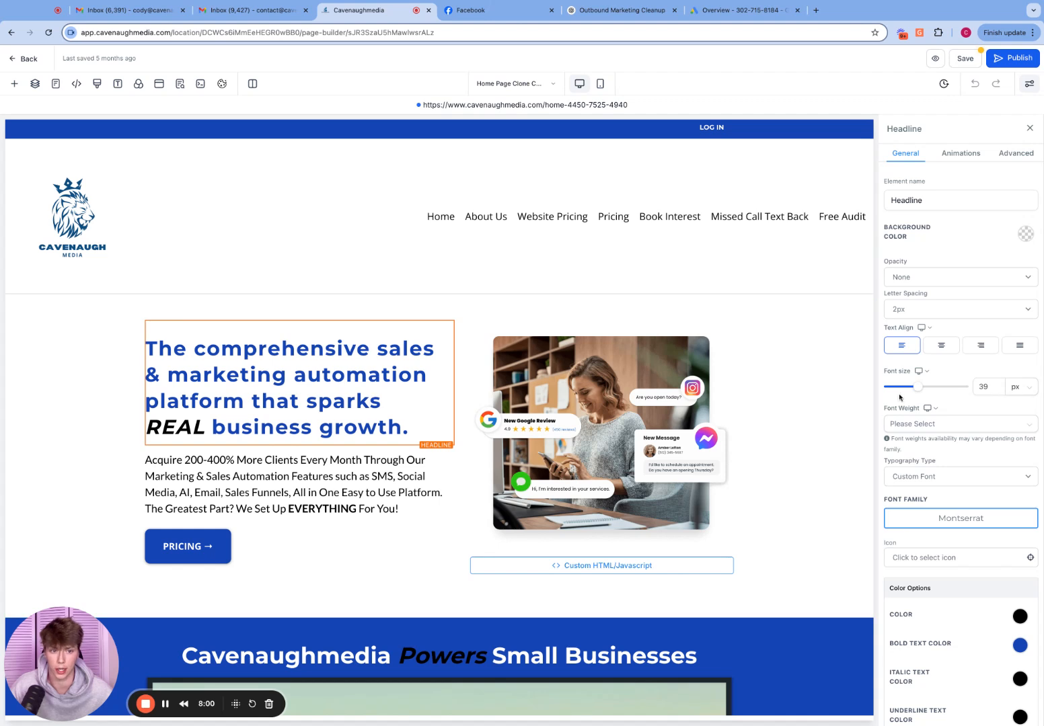
Step: Reduce the hero headline's font size to 25 px
left_click_drag(917, 387, 907, 387)
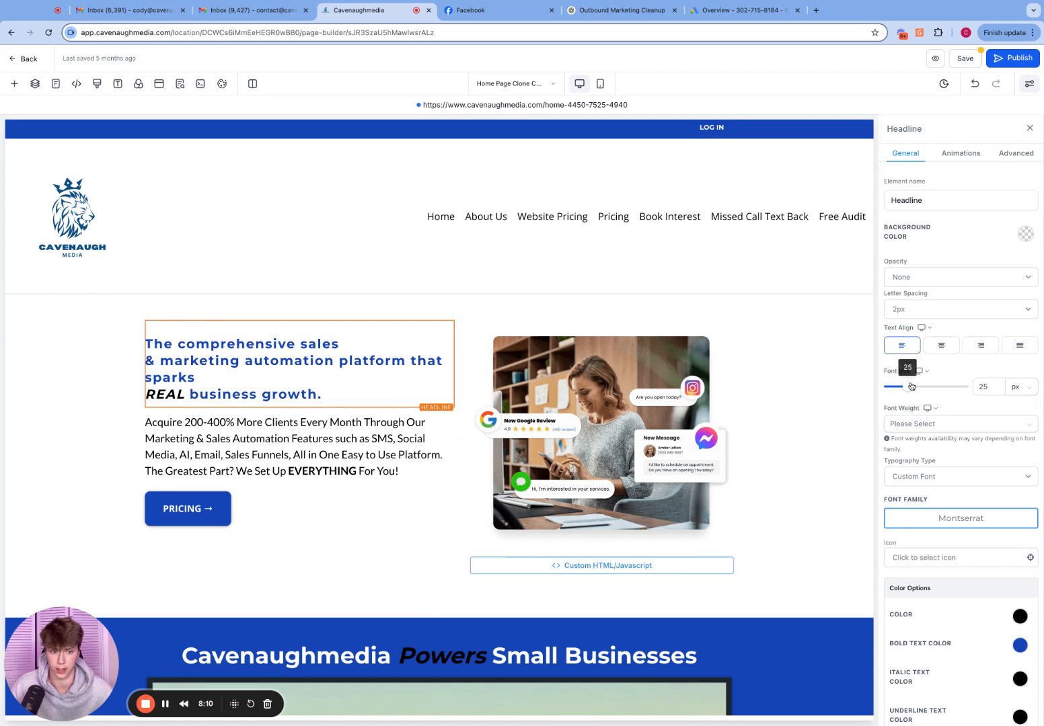
Step: Set the hero headline's font size to 40 px
left_click_drag(908, 386, 911, 386)
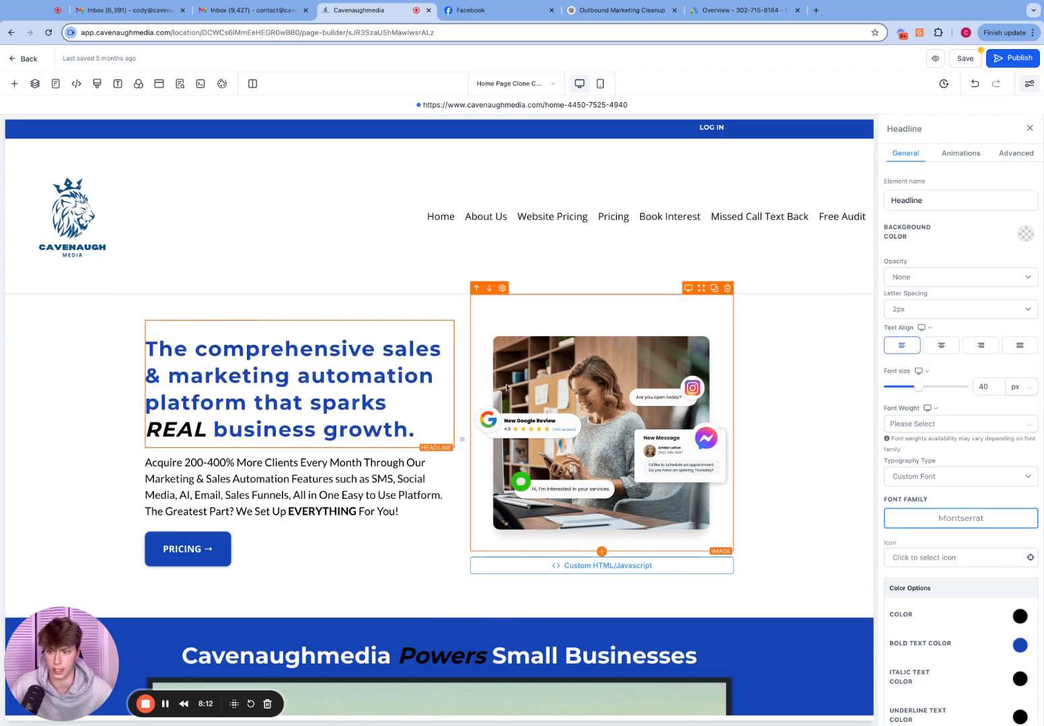
left_click(823, 414)
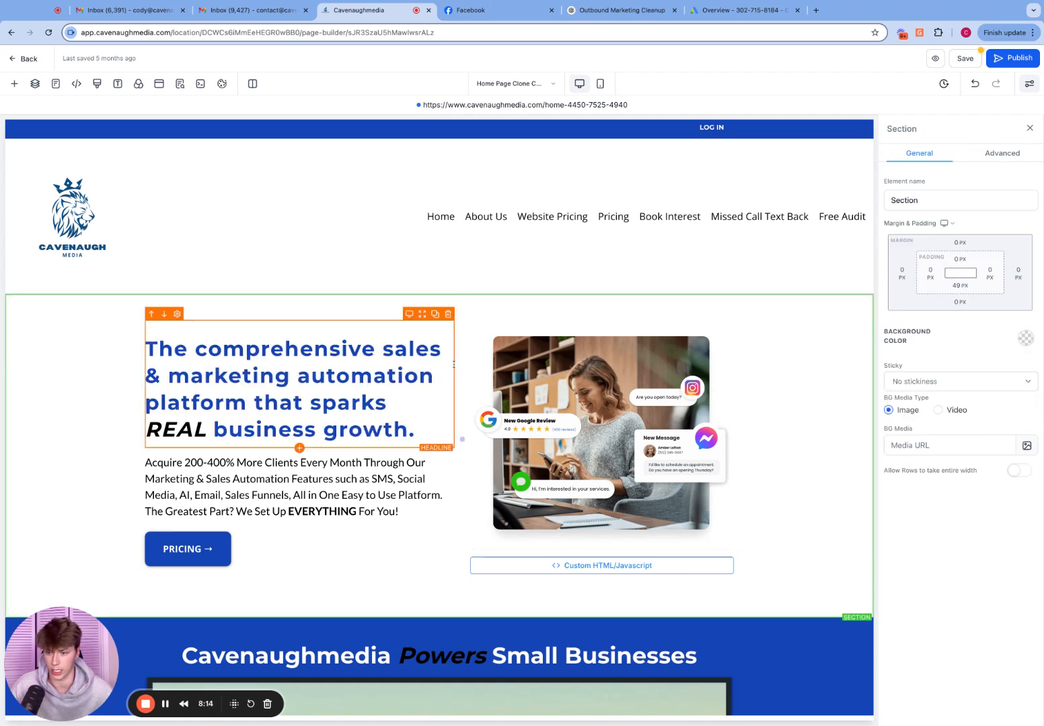
Step: Try a top margin of 11 px on the hero headline and set it back to 0 px
left_click(313, 428)
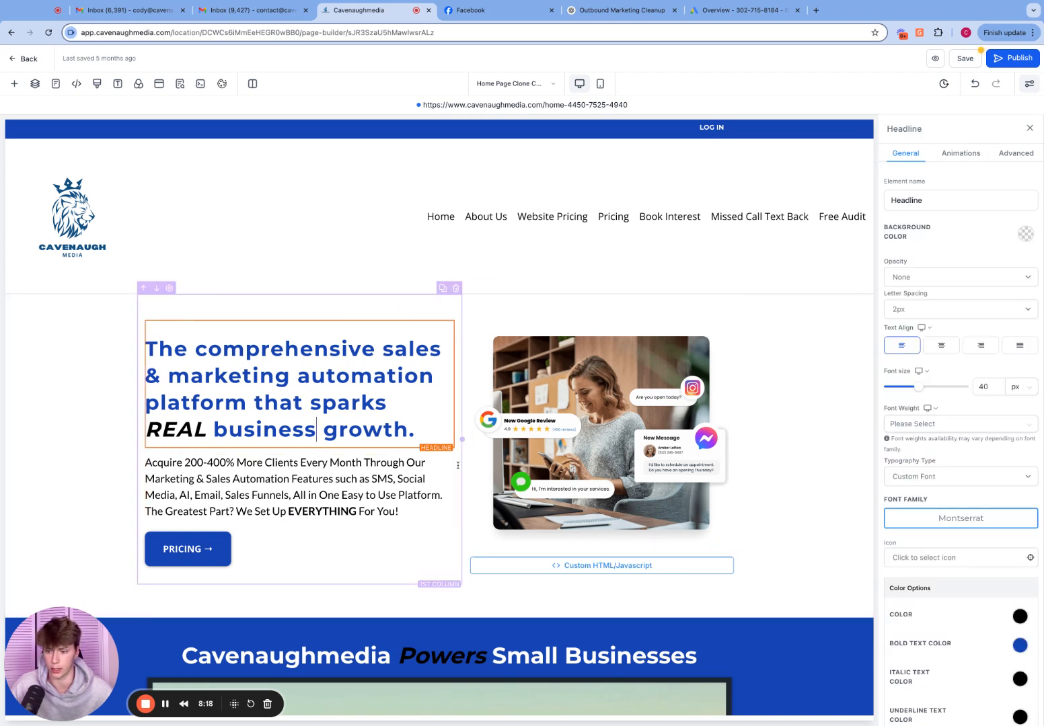
scroll(968, 591, "down", 3)
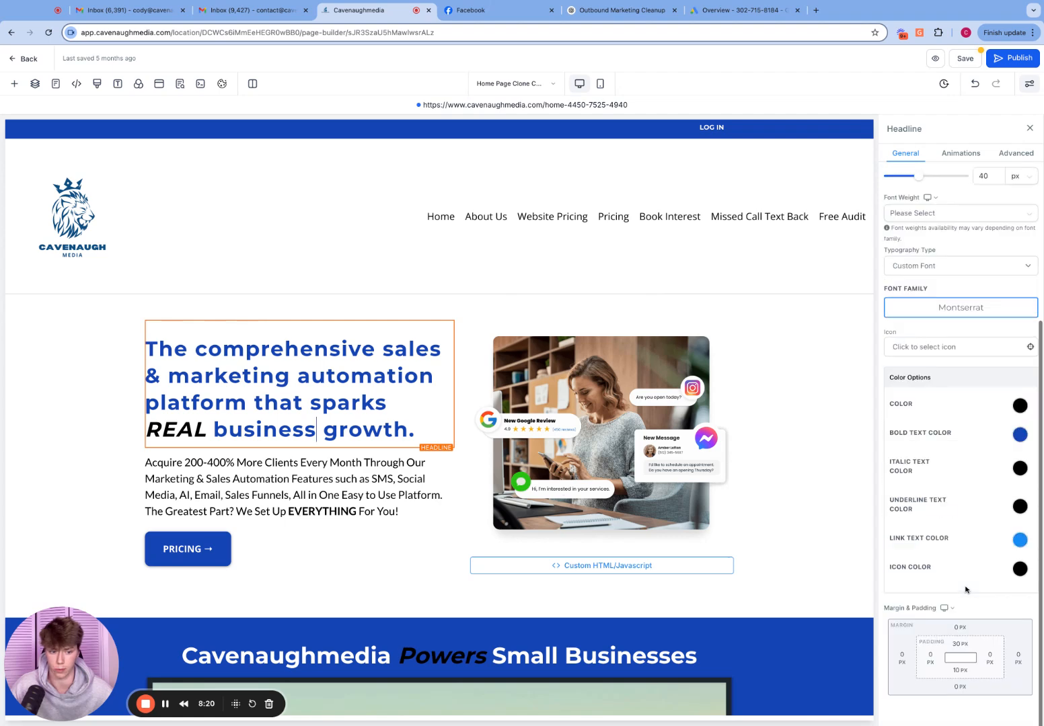
scroll(881, 404, "up", 3)
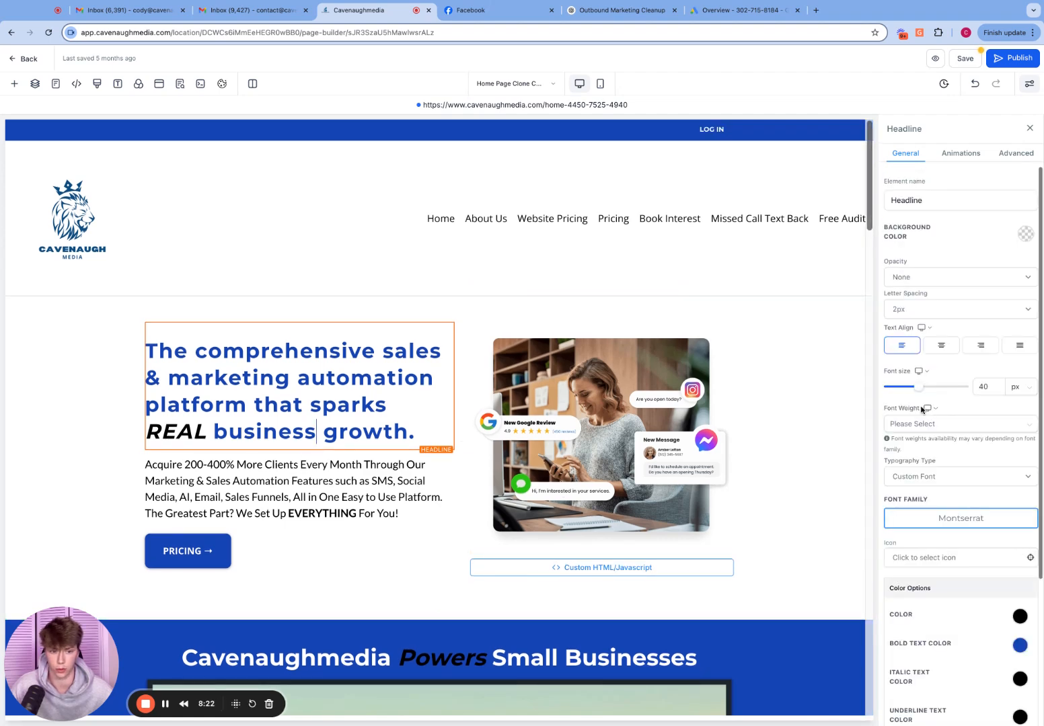
scroll(938, 605, "down", 3)
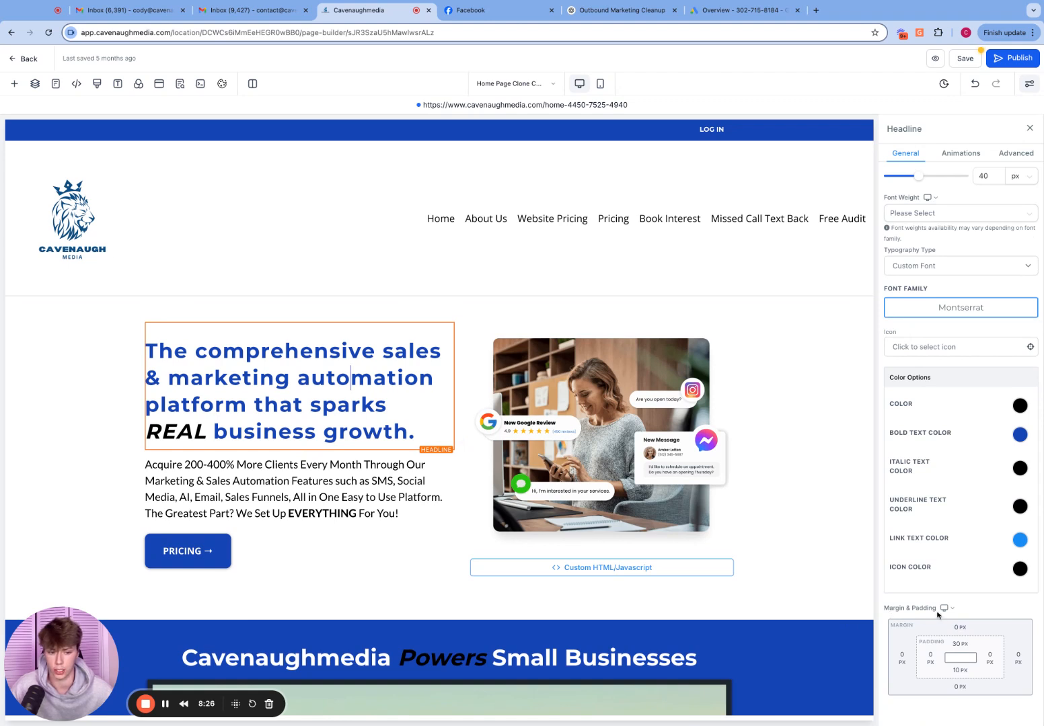
left_click(960, 647)
left_click_drag(960, 651, 934, 652)
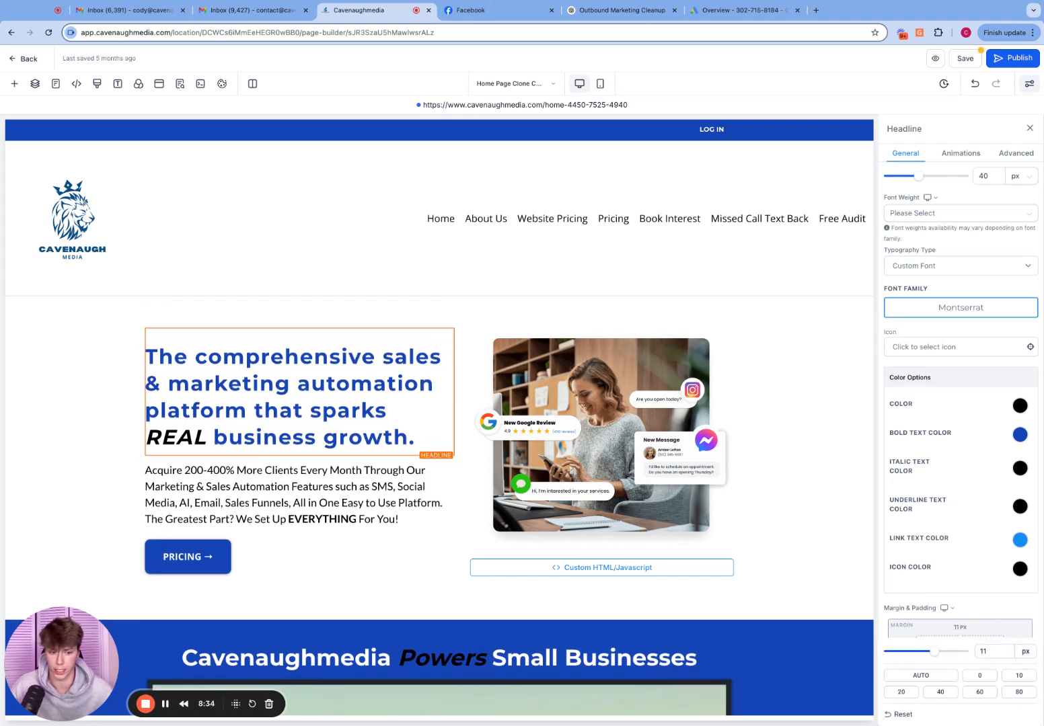
left_click(973, 678)
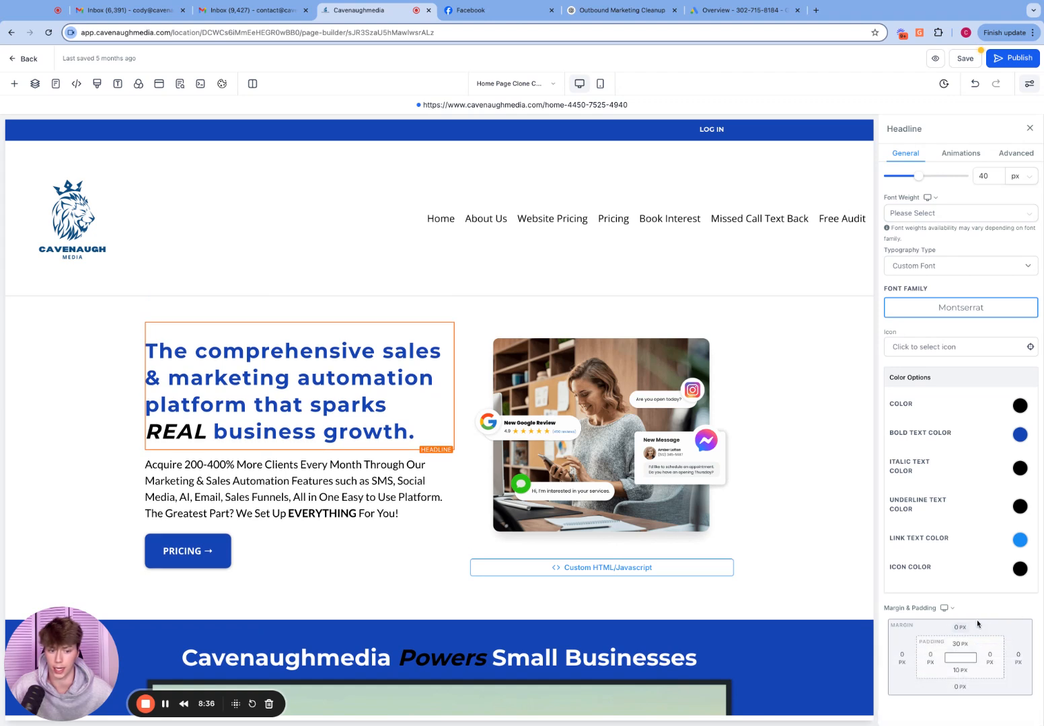
Step: Try bottom margins of -49 px and 21 px beneath the hero headline
left_click(964, 687)
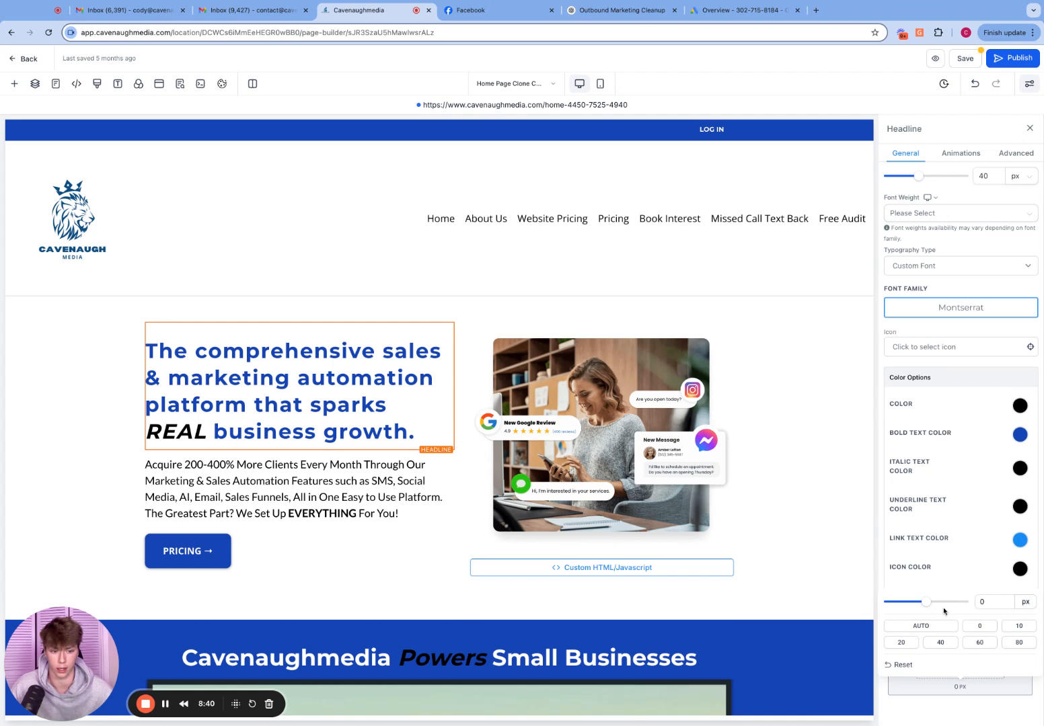
scroll(942, 605, "down", 5)
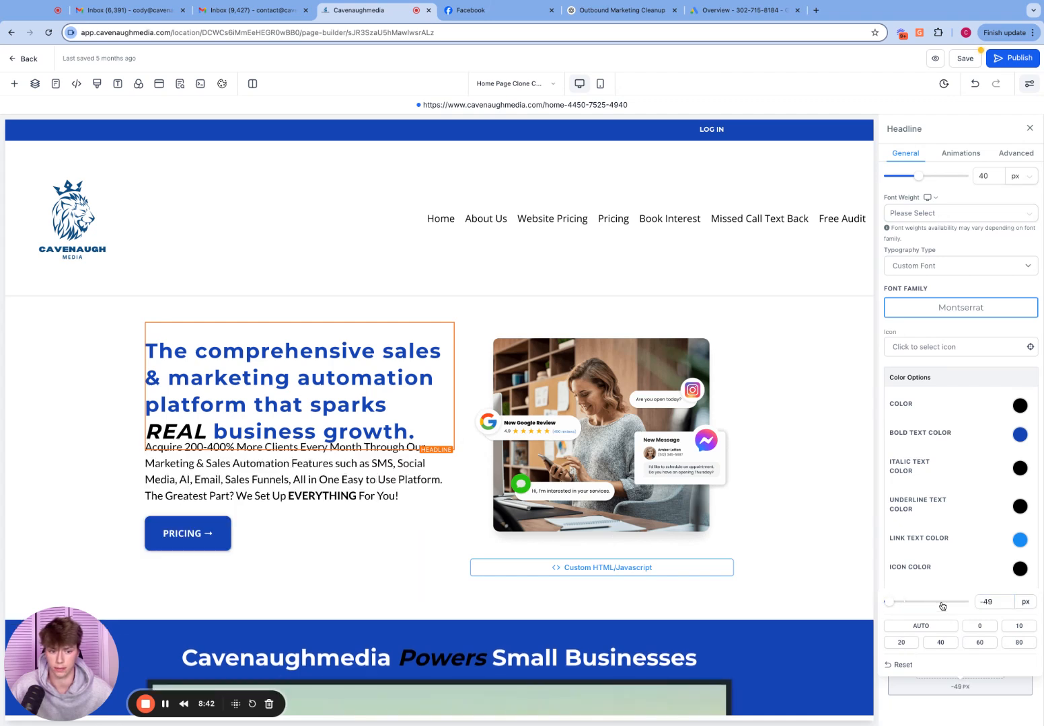
left_click(942, 603)
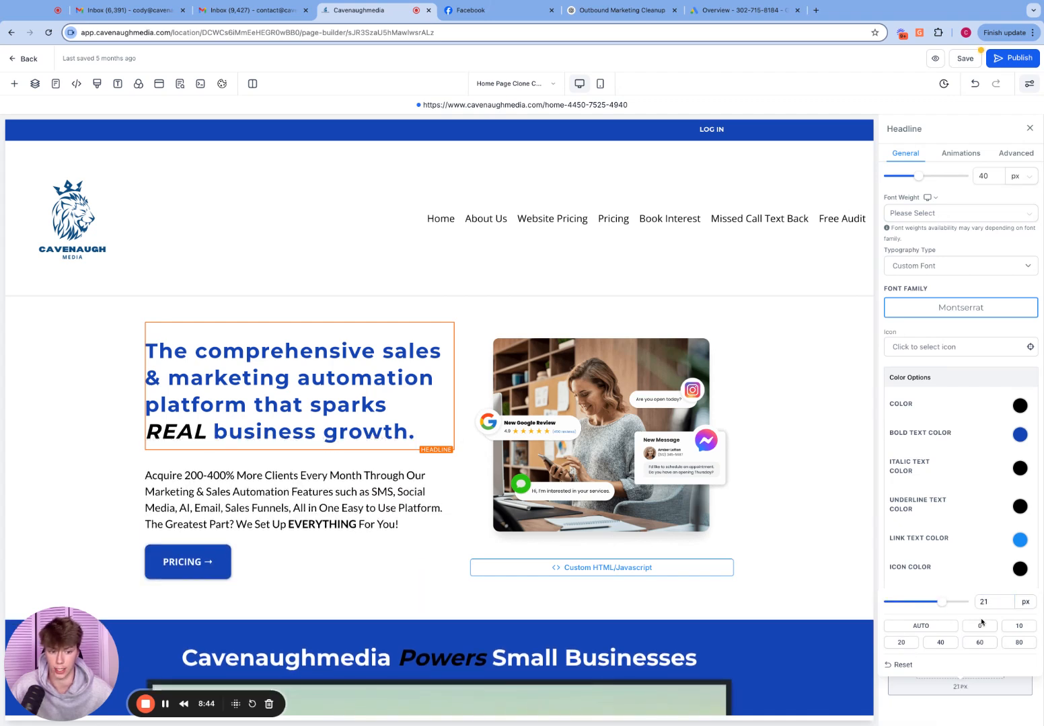
Step: Try top margins of 40 px and 60 px on the hero paragraph, and settle on 0 px
left_click(406, 491)
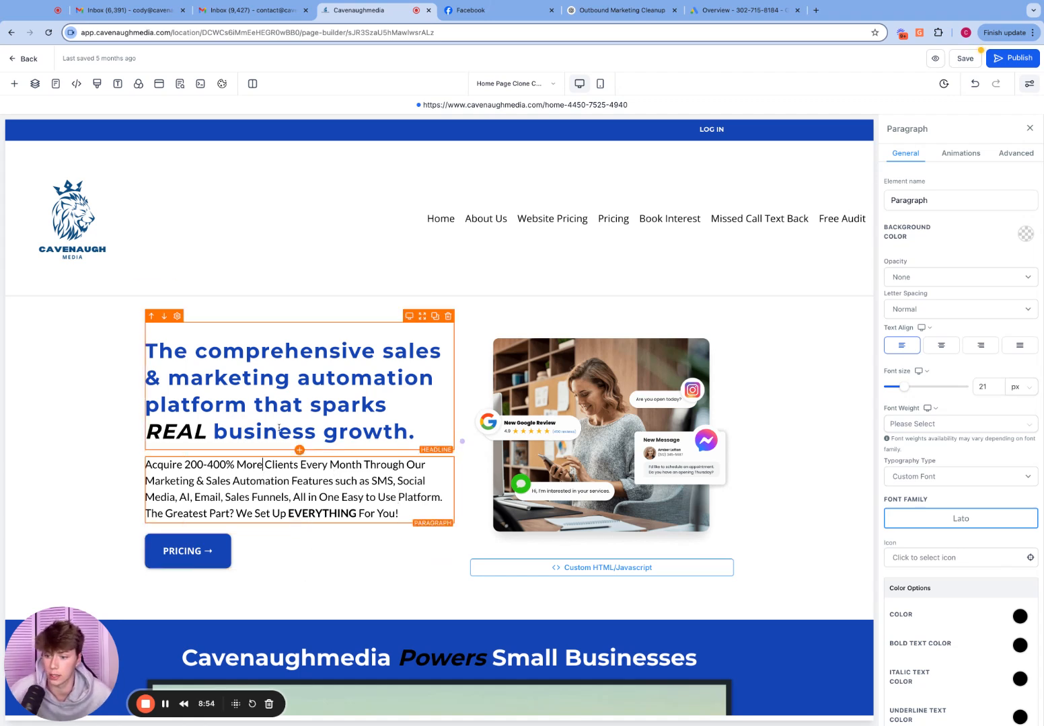
left_click(336, 482)
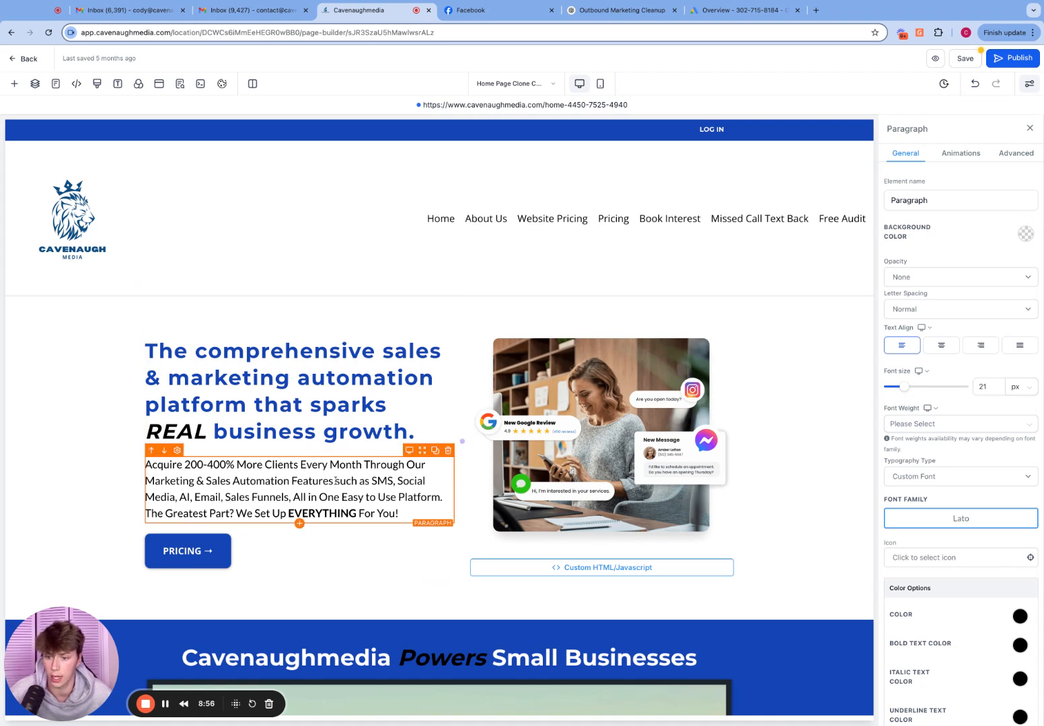
scroll(978, 568, "down", 3)
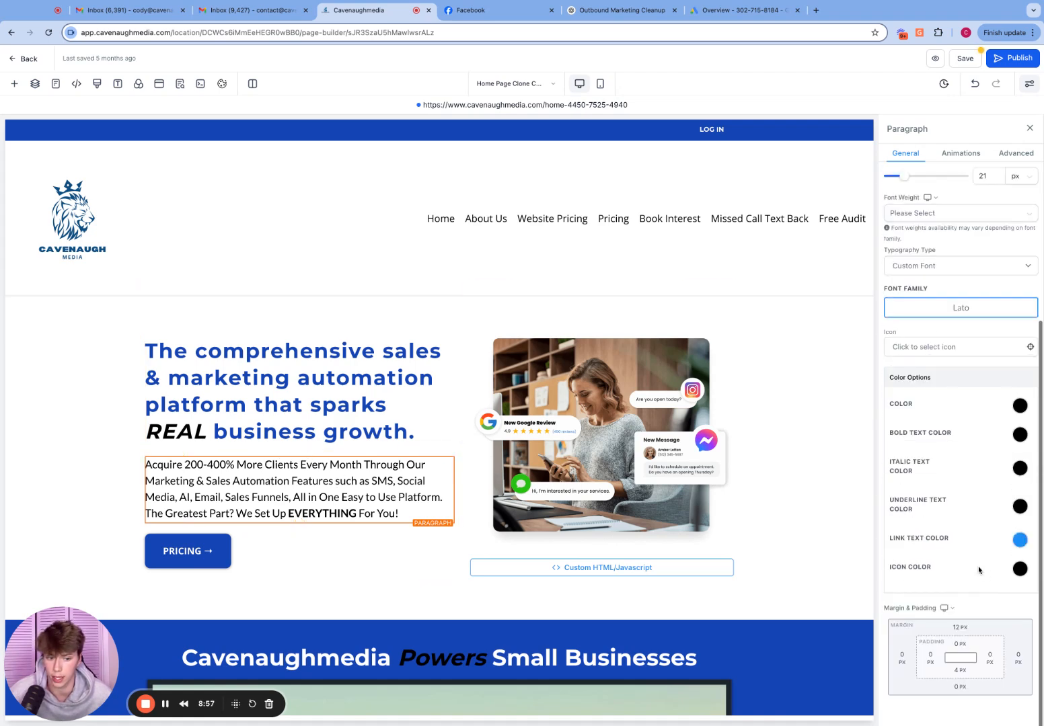
left_click(960, 627)
left_click(928, 694)
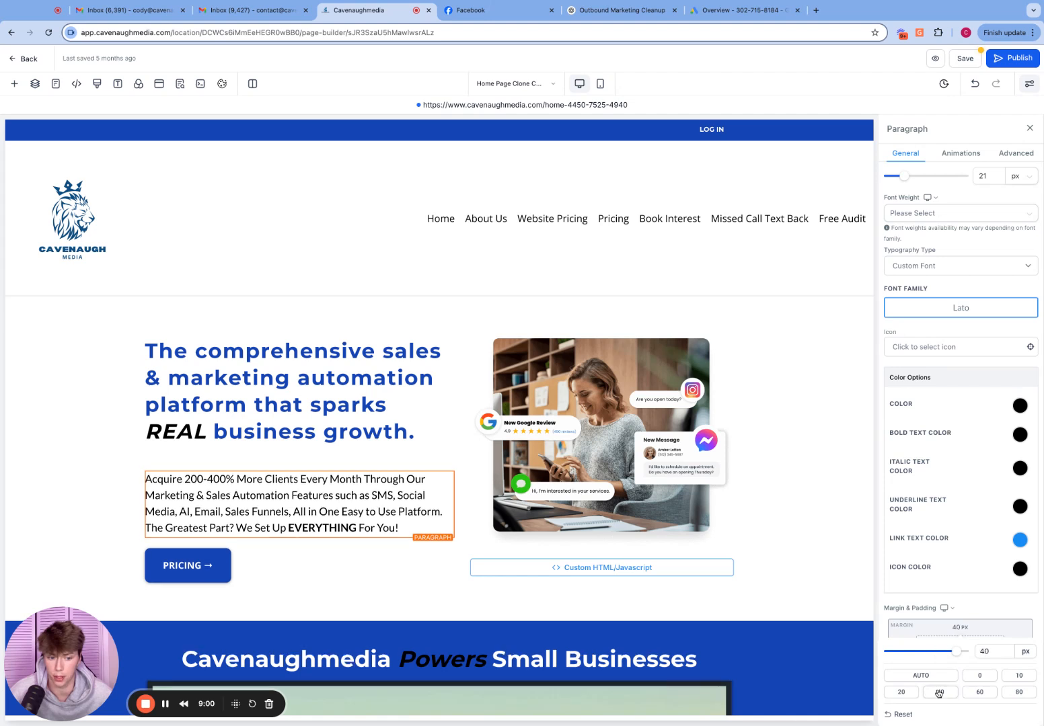
left_click(978, 692)
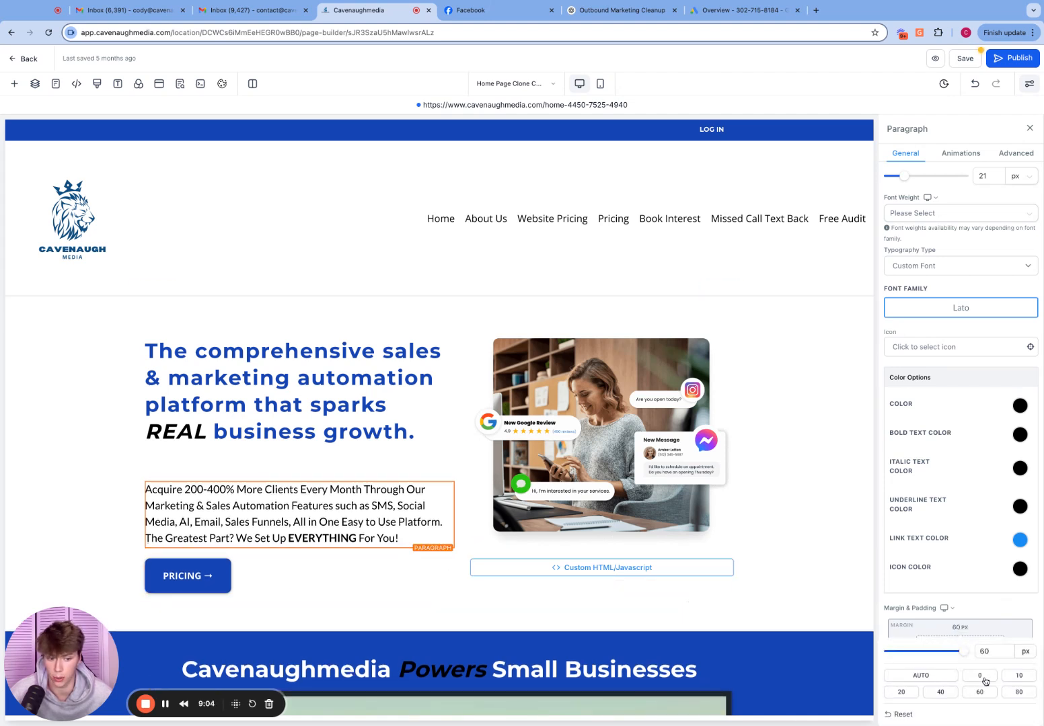
left_click(979, 675)
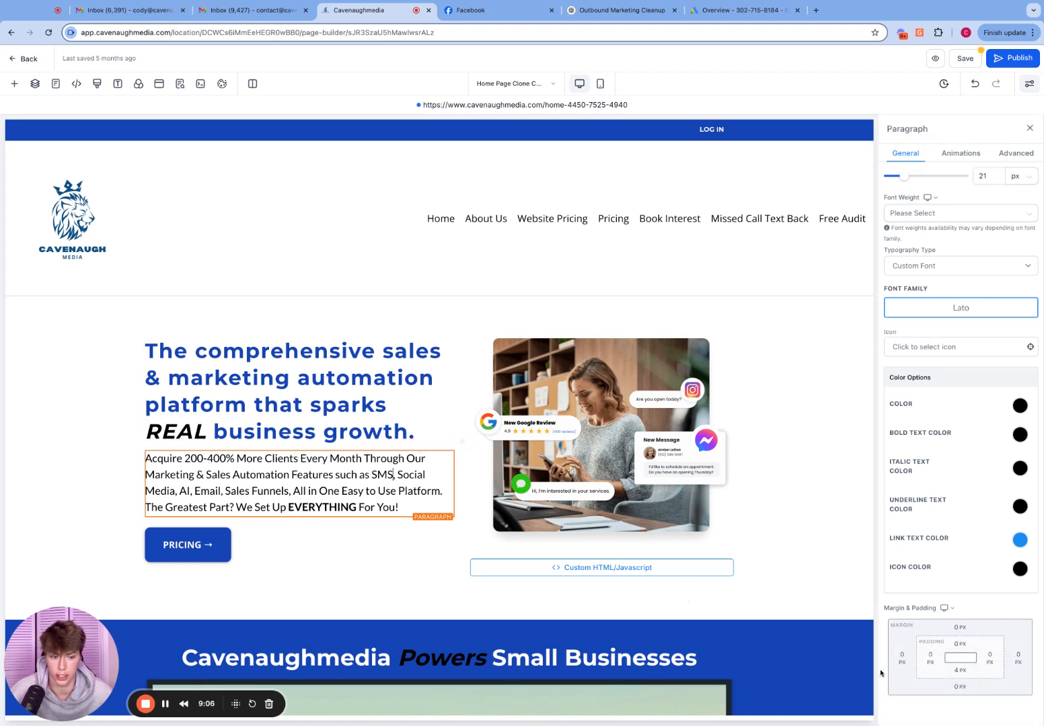
Step: Set the hero paragraph's padding to 100 px at the top and 140 px at the bottom
left_click(959, 644)
left_click(980, 600)
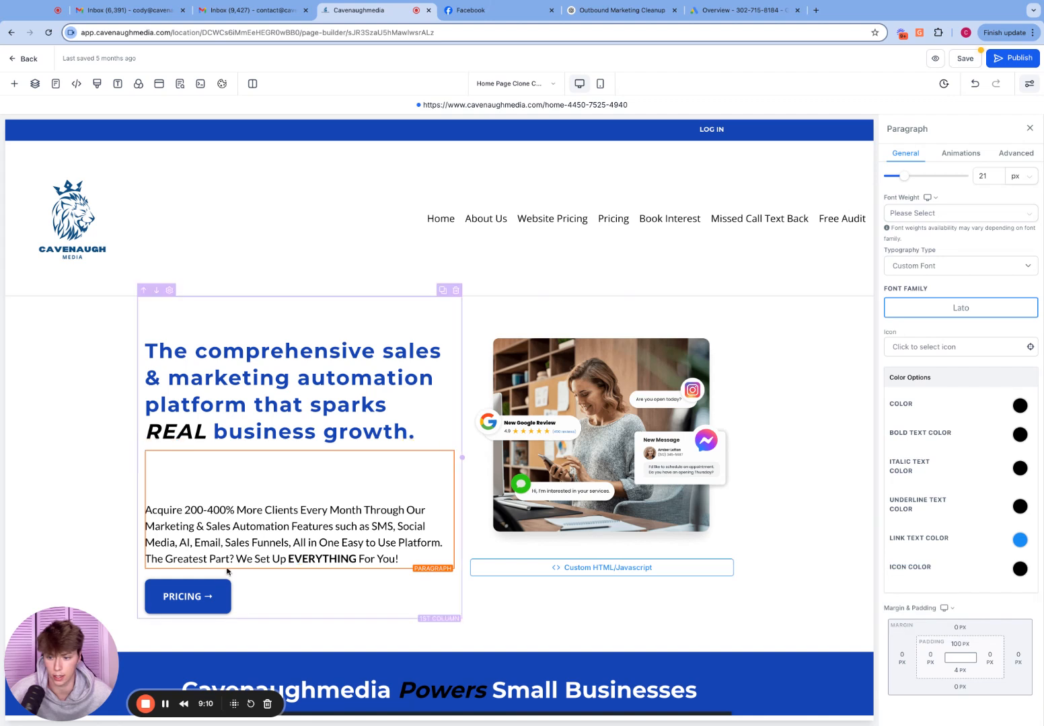
left_click(959, 673)
left_click(1019, 626)
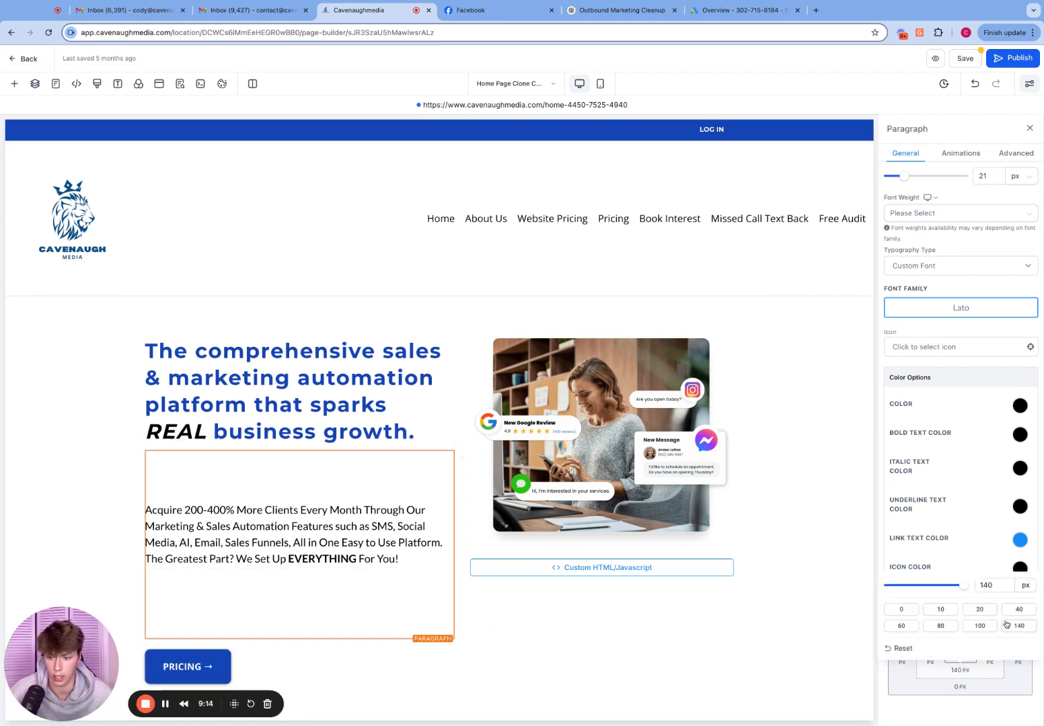
left_click(690, 609)
scroll(313, 505, "down", 1)
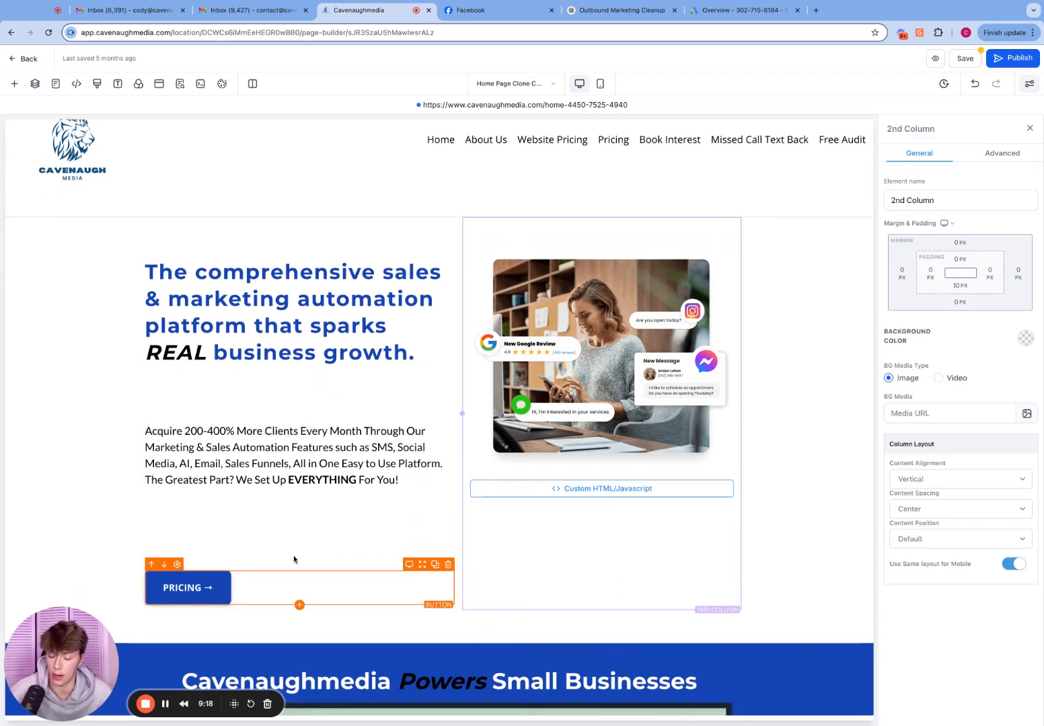
Step: Adjust the hero paragraph's bottom margin to 7 px
left_click(256, 497)
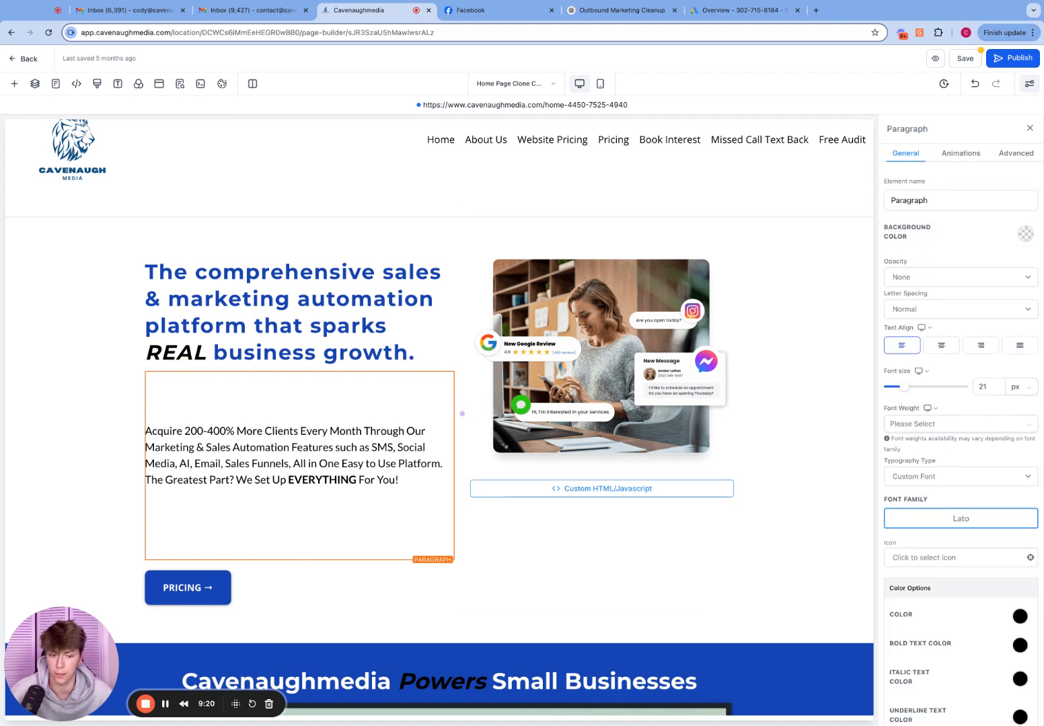
scroll(965, 636, "down", 3)
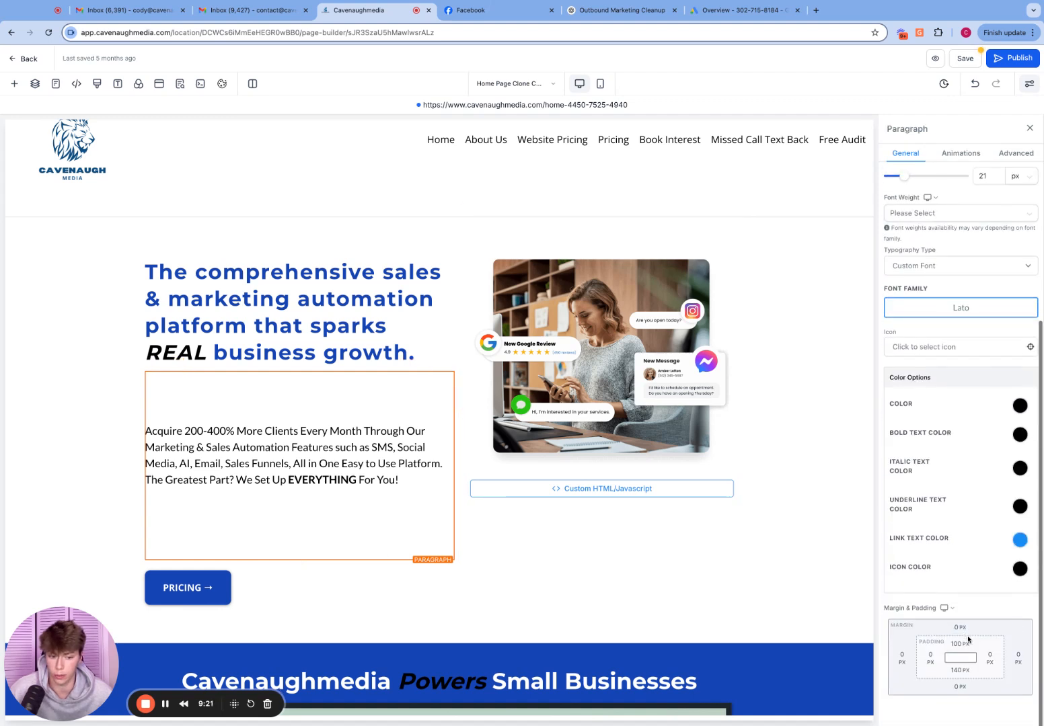
left_click(967, 673)
mouse_move(927, 602)
left_mouse_down()
mouse_move(895, 601)
mouse_move(942, 603)
left_mouse_up()
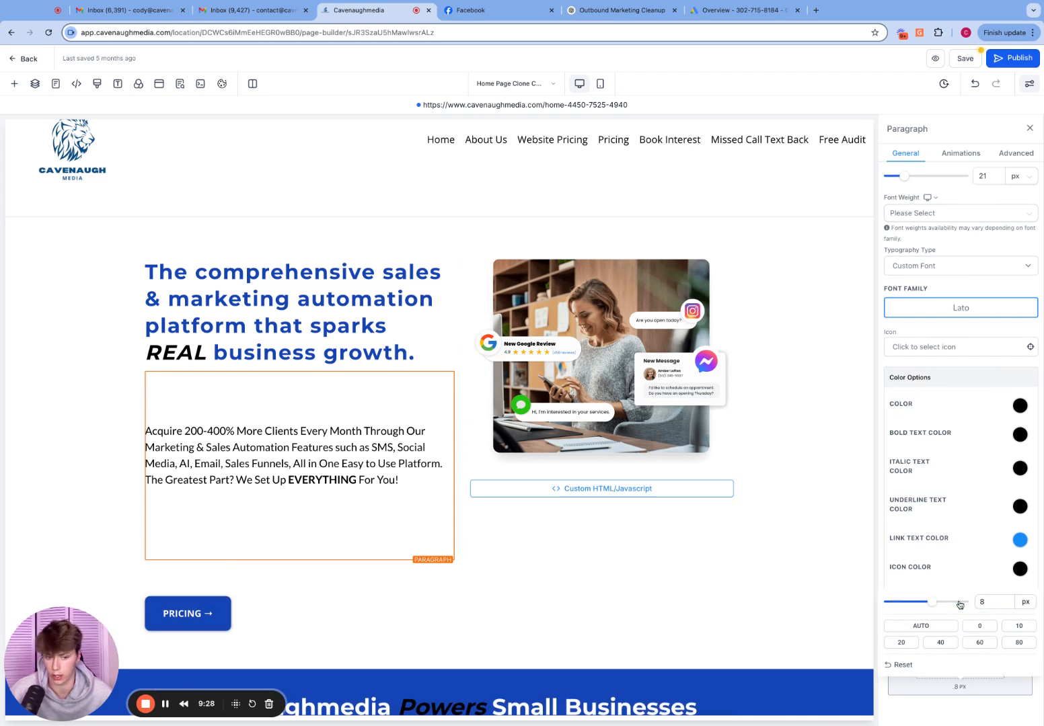
Step: Set both the bottom and top padding of the hero paragraph to 20 px
left_click(966, 673)
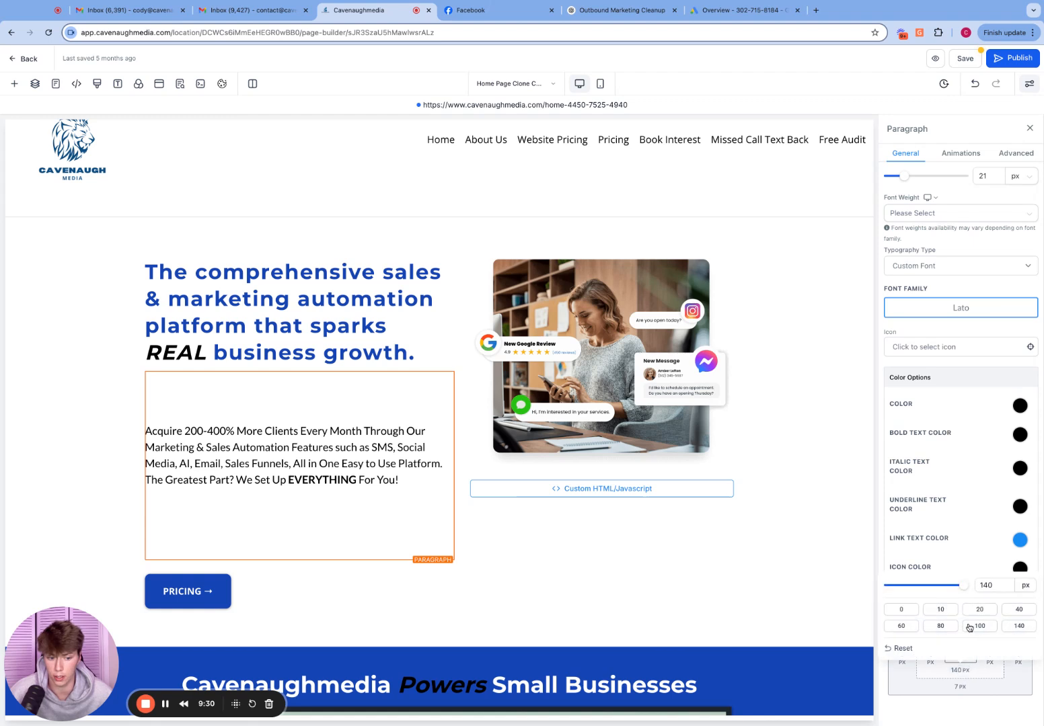
left_click(962, 609)
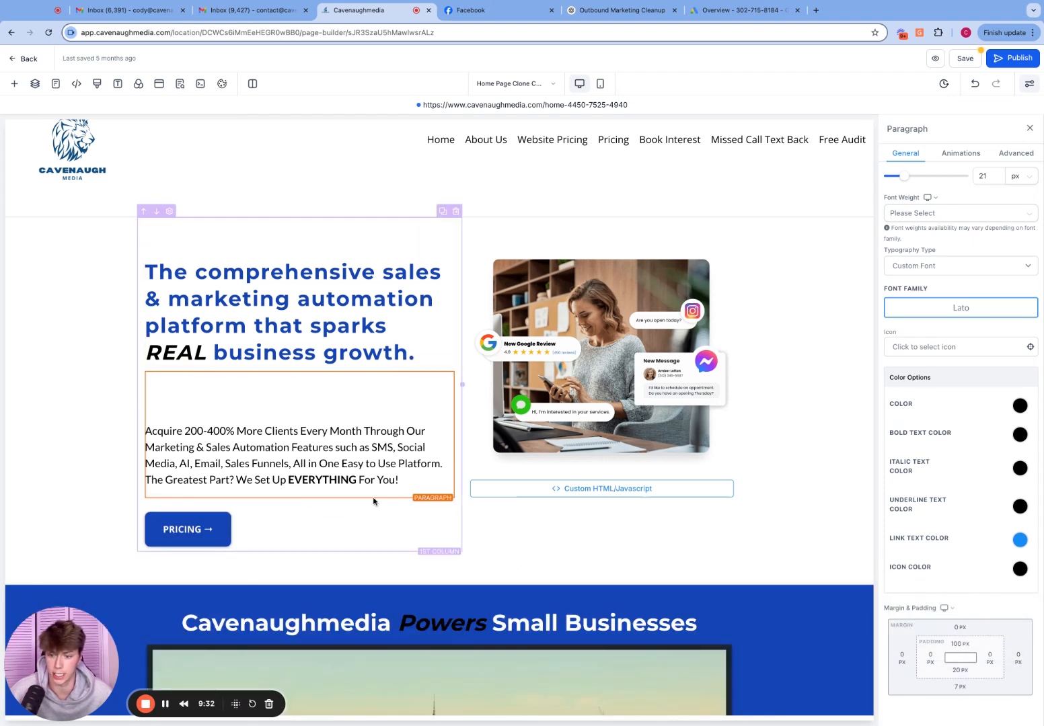
left_click(953, 644)
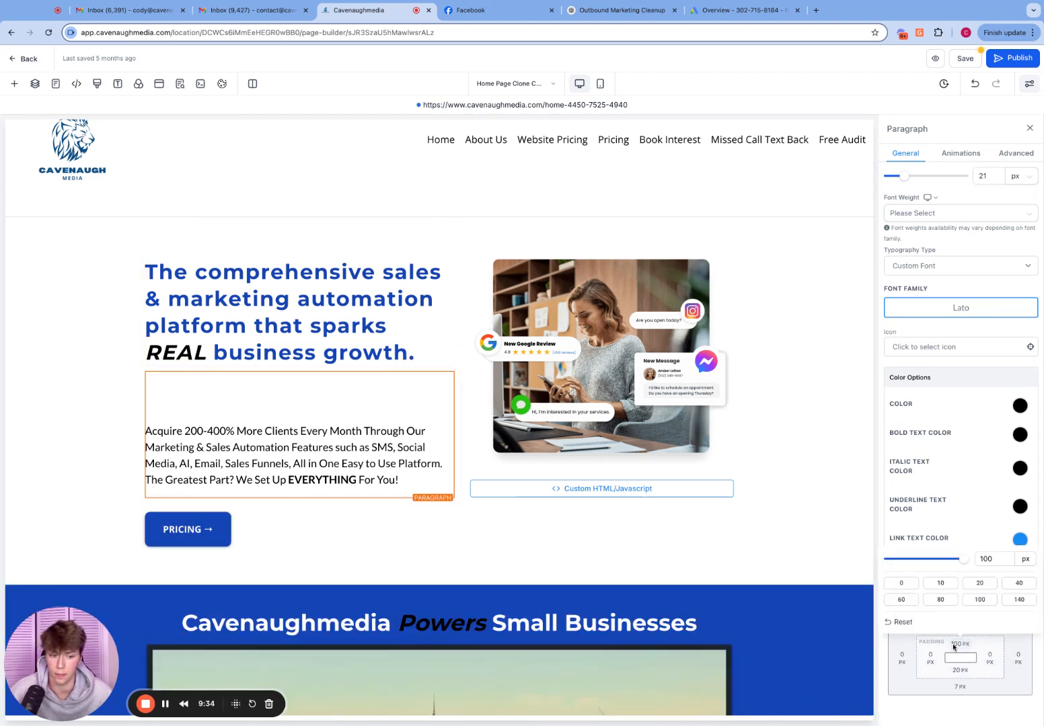
left_click(978, 584)
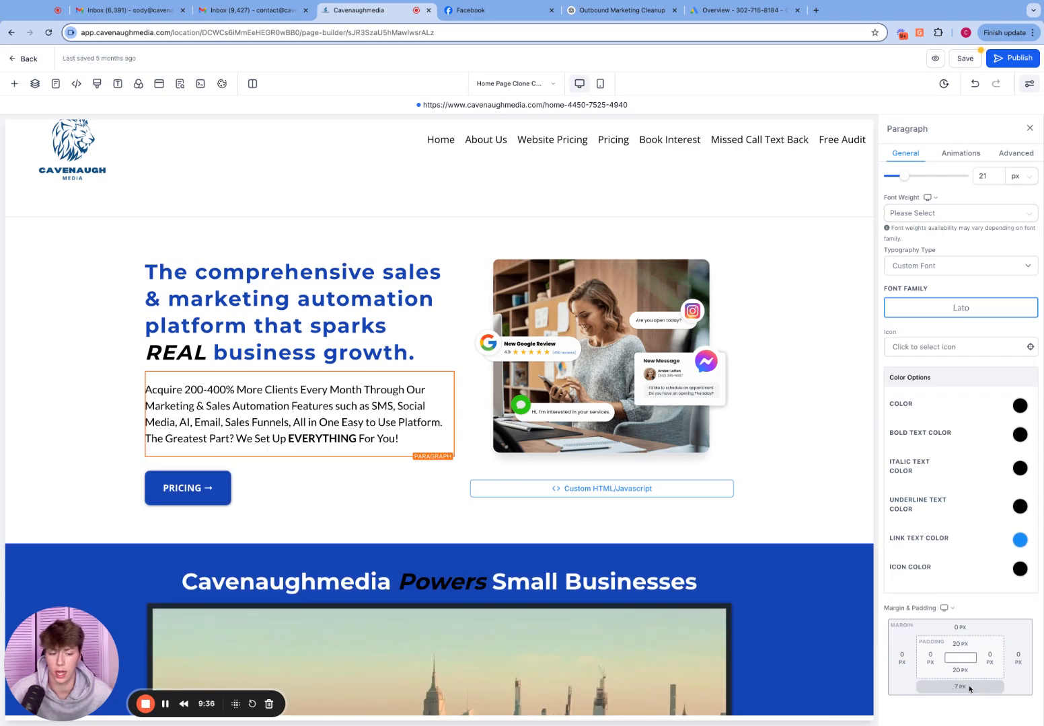
Step: Set the hero paragraph's bottom margin to 0 px and deselect the paragraph
left_click(960, 687)
left_click(989, 627)
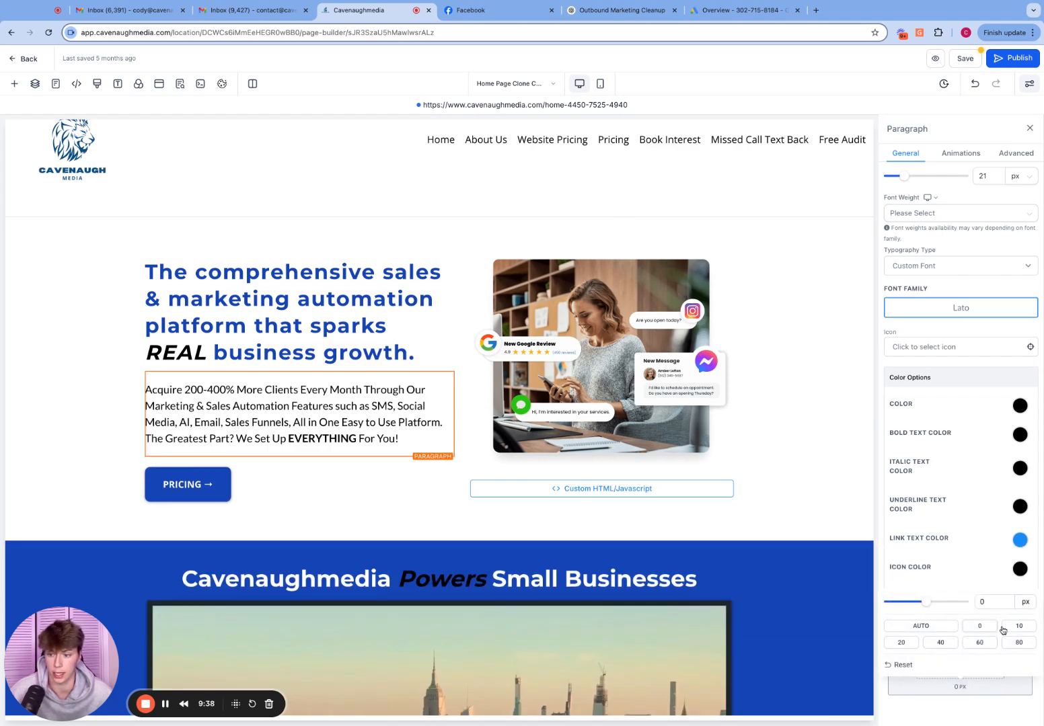
left_click(825, 598)
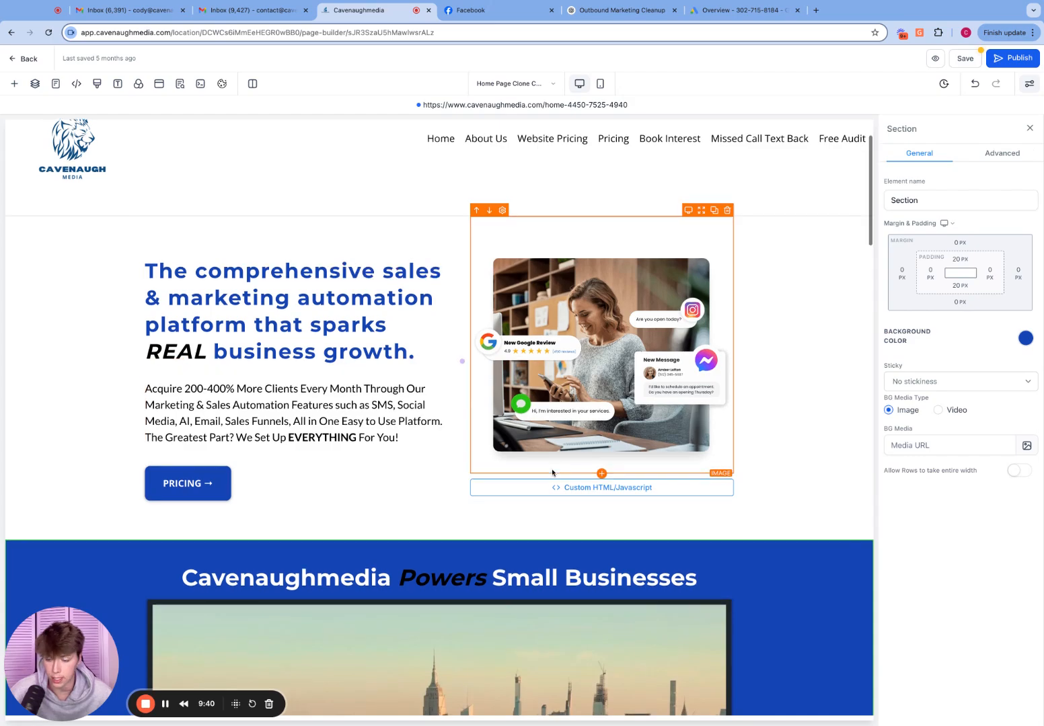
Step: Look over the page sections below the hero, return to the page header, and close the properties pane
scroll(558, 469, "down", 6)
scroll(558, 469, "down", 3)
scroll(560, 444, "up", 1)
scroll(561, 434, "down", 4)
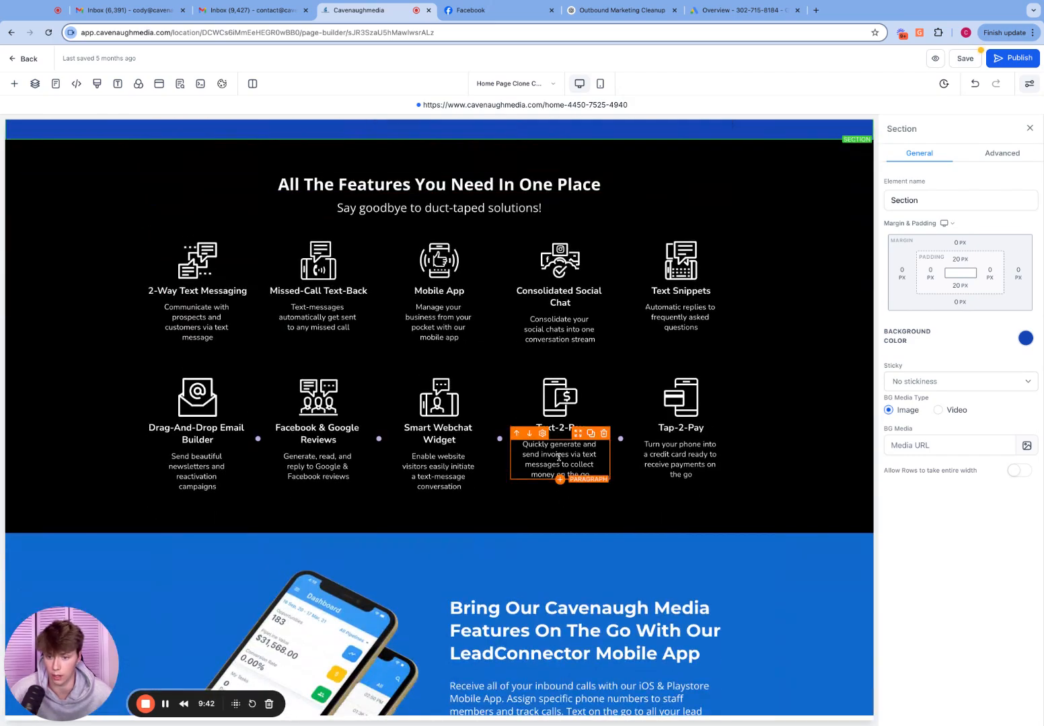
scroll(563, 444, "up", 3)
scroll(564, 449, "up", 10)
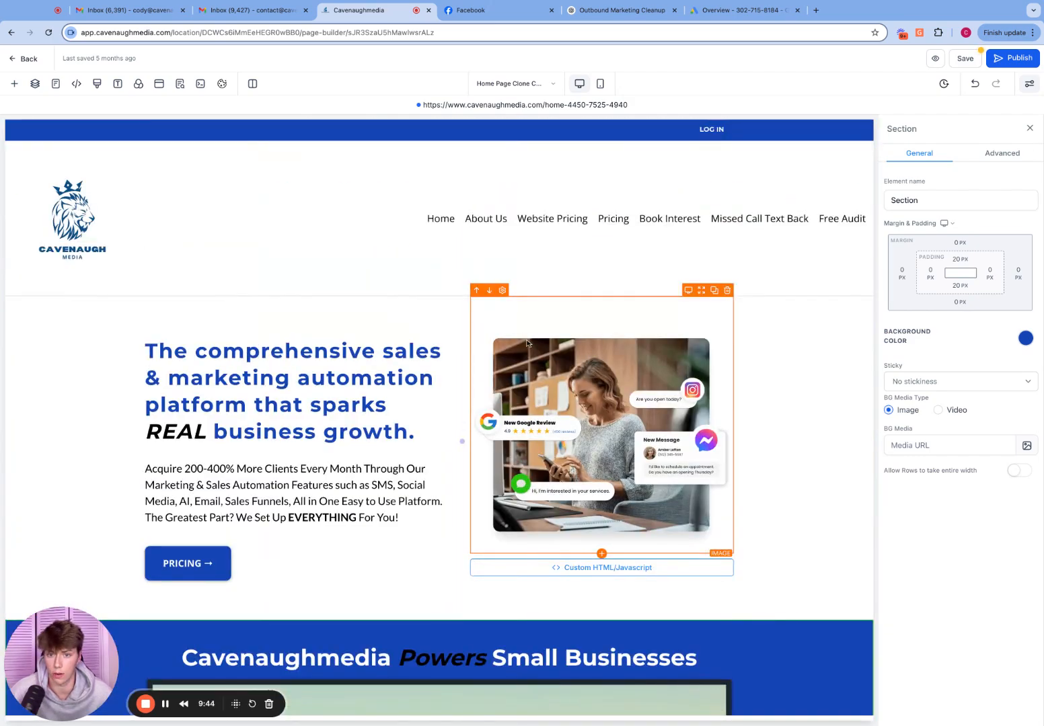
left_click(1029, 128)
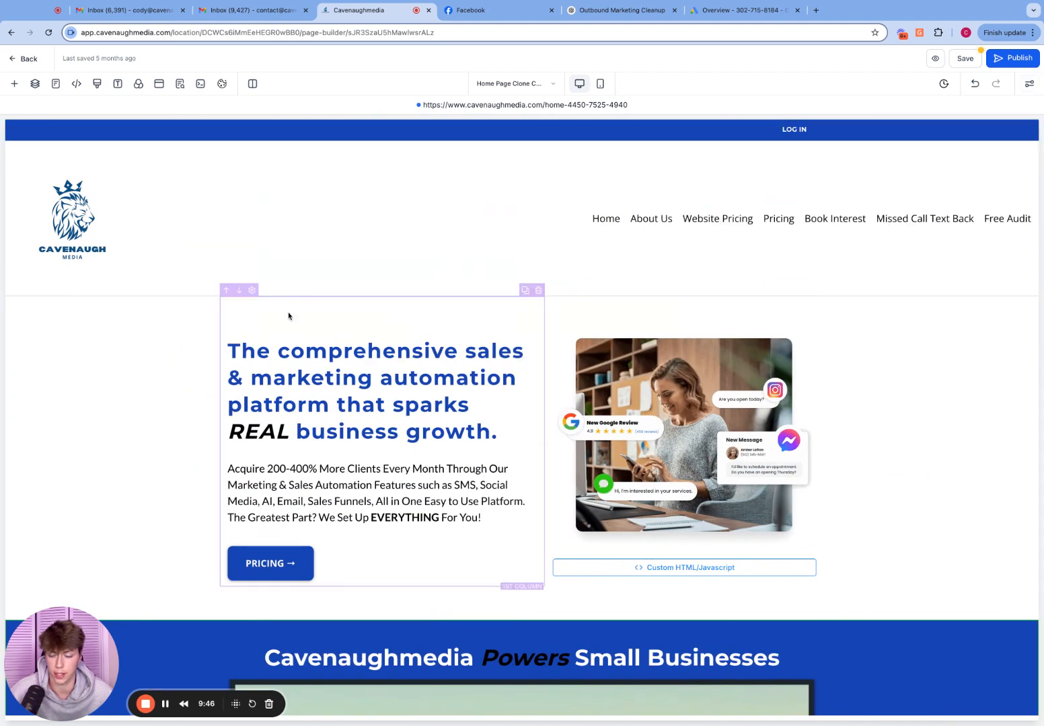
Step: Compare the home page's mobile and desktop layouts, leaving the page in mobile view
left_click(599, 85)
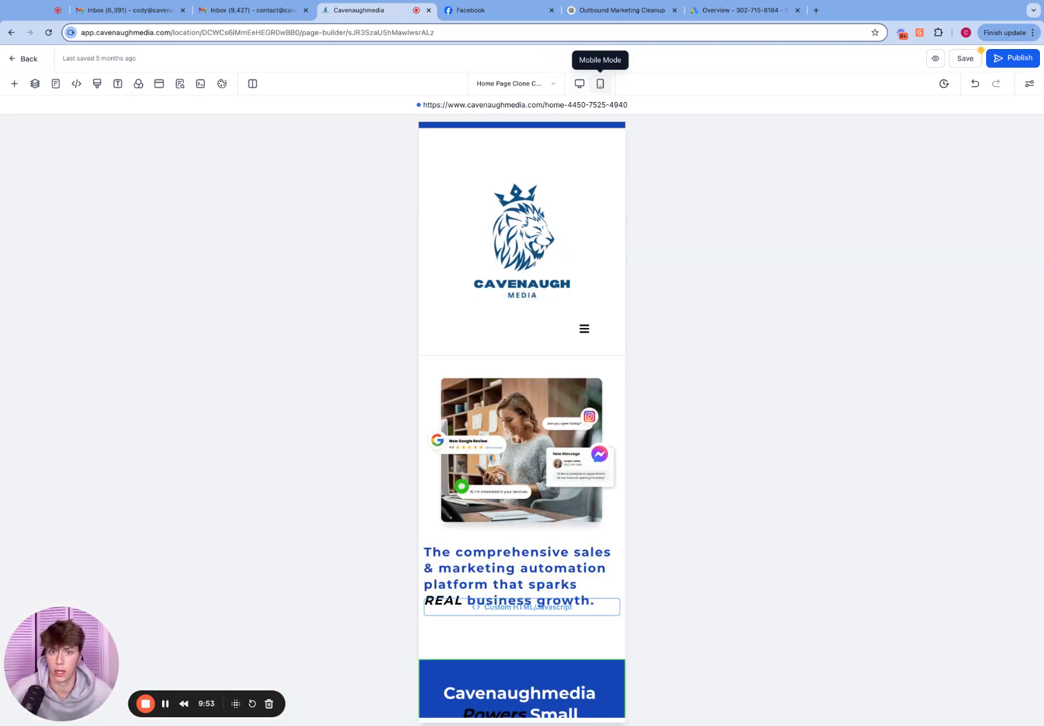
left_click(579, 85)
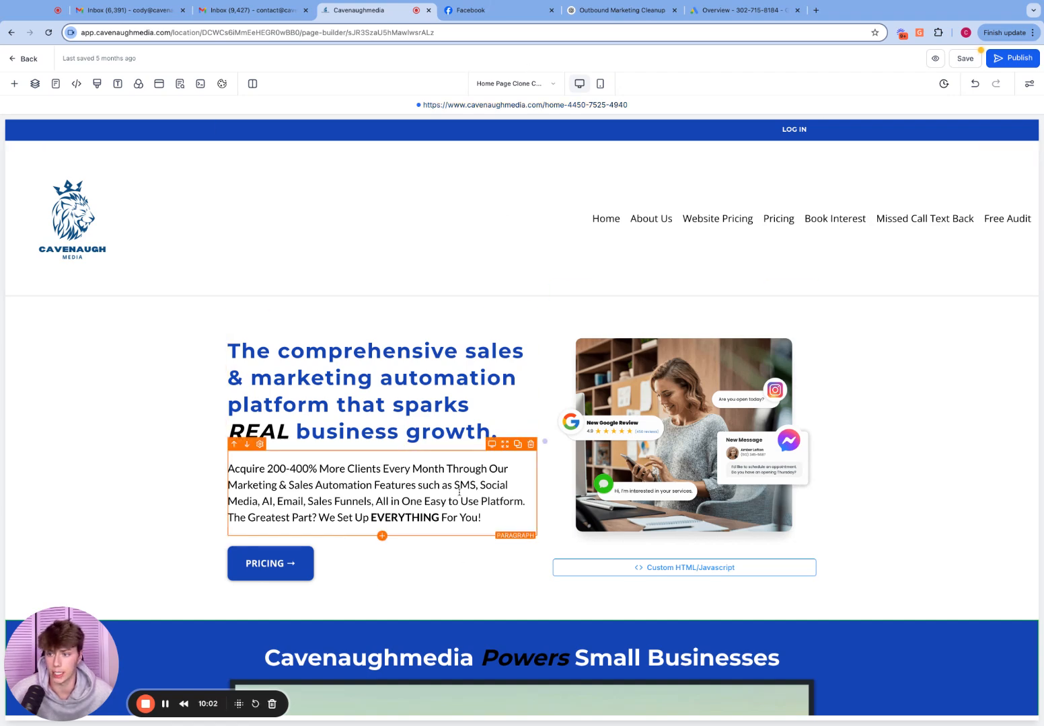
left_click(599, 84)
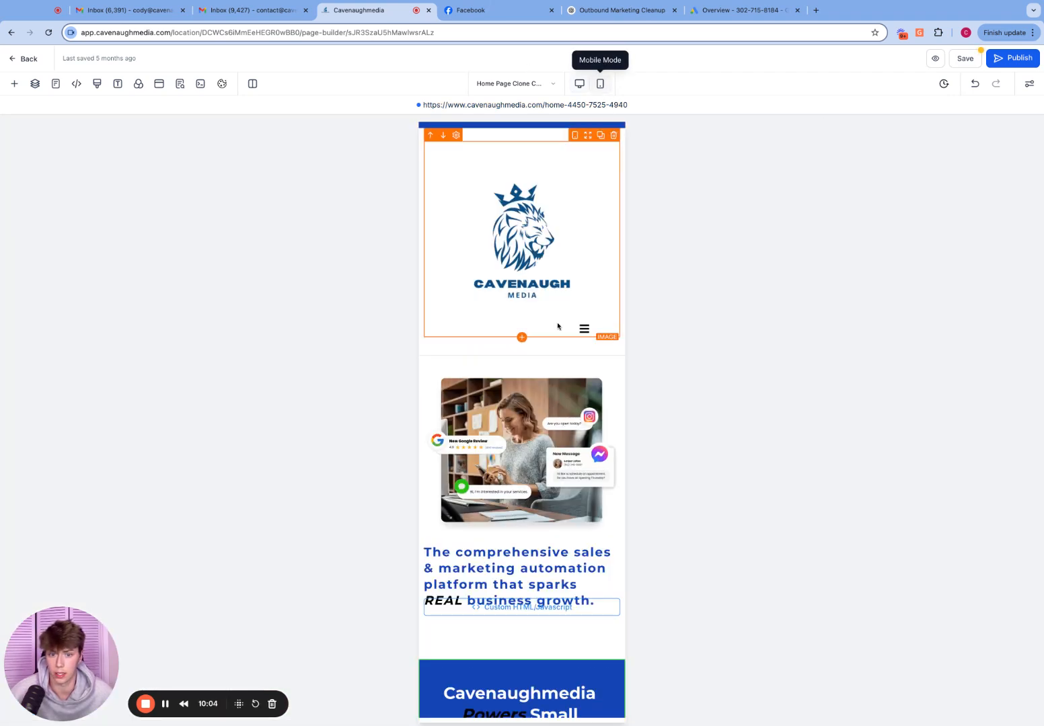
Step: Review the home page's mobile layout down to the footer, return to the header, and switch to desktop view
scroll(577, 438, "down", 20)
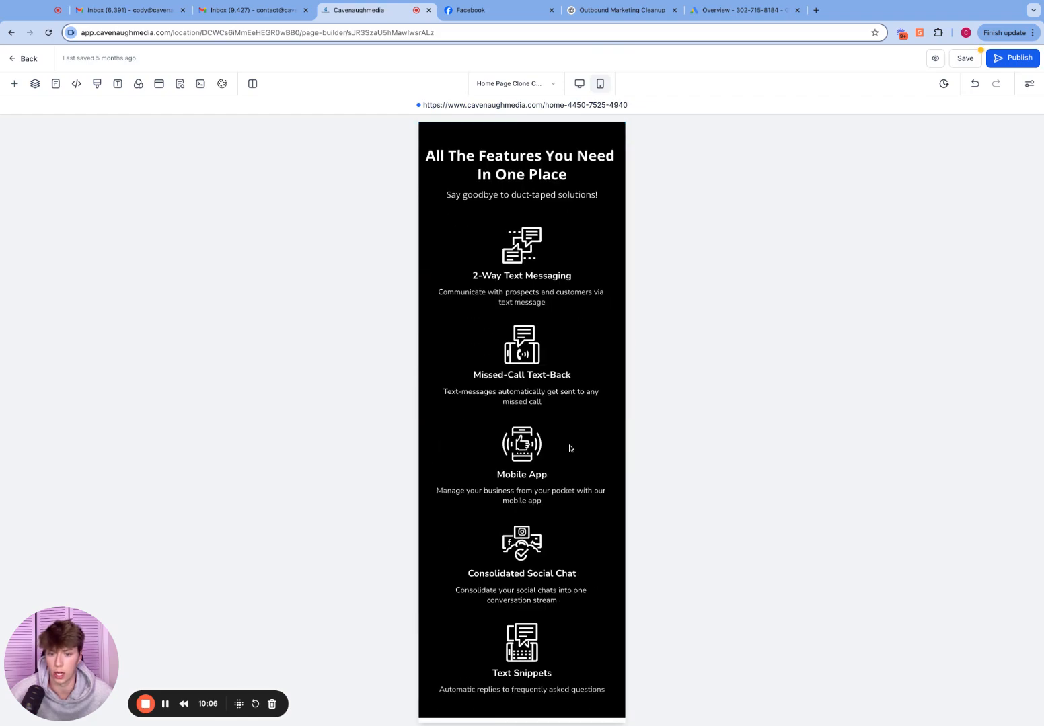
scroll(569, 444, "down", 20)
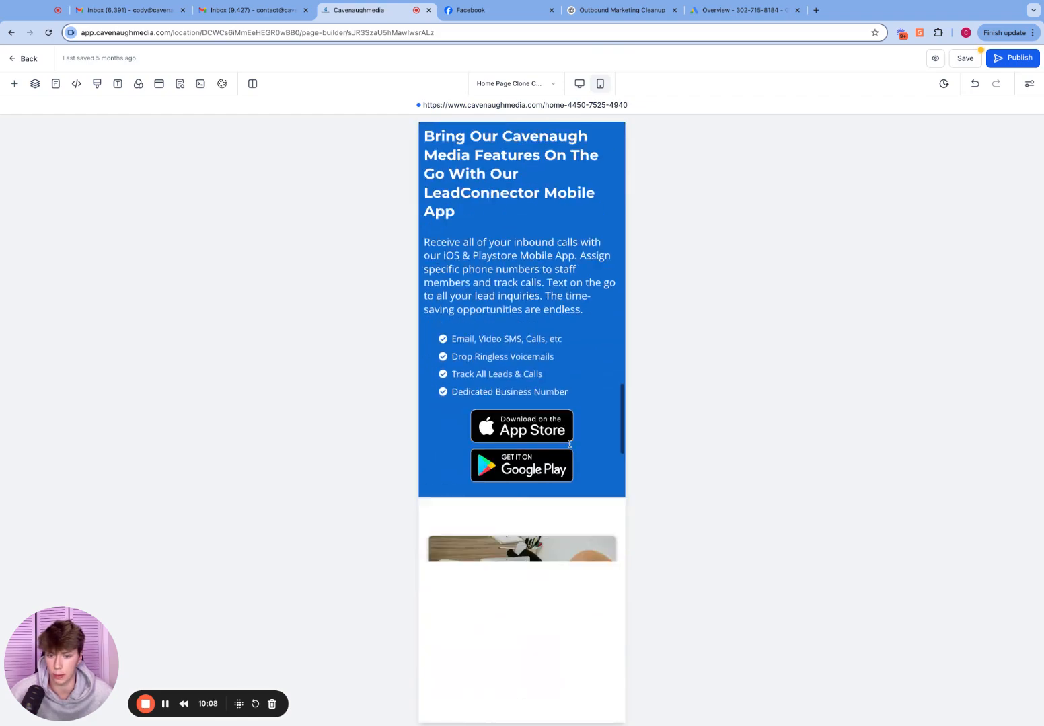
scroll(522, 417, "down", 15)
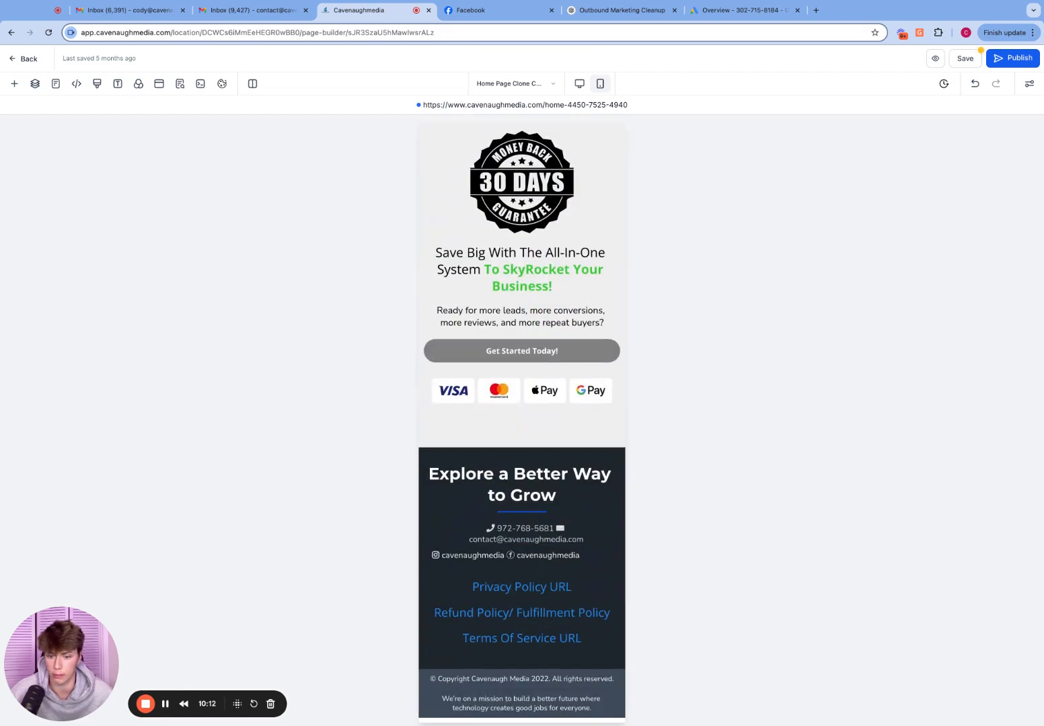
scroll(521, 417, "up", 20)
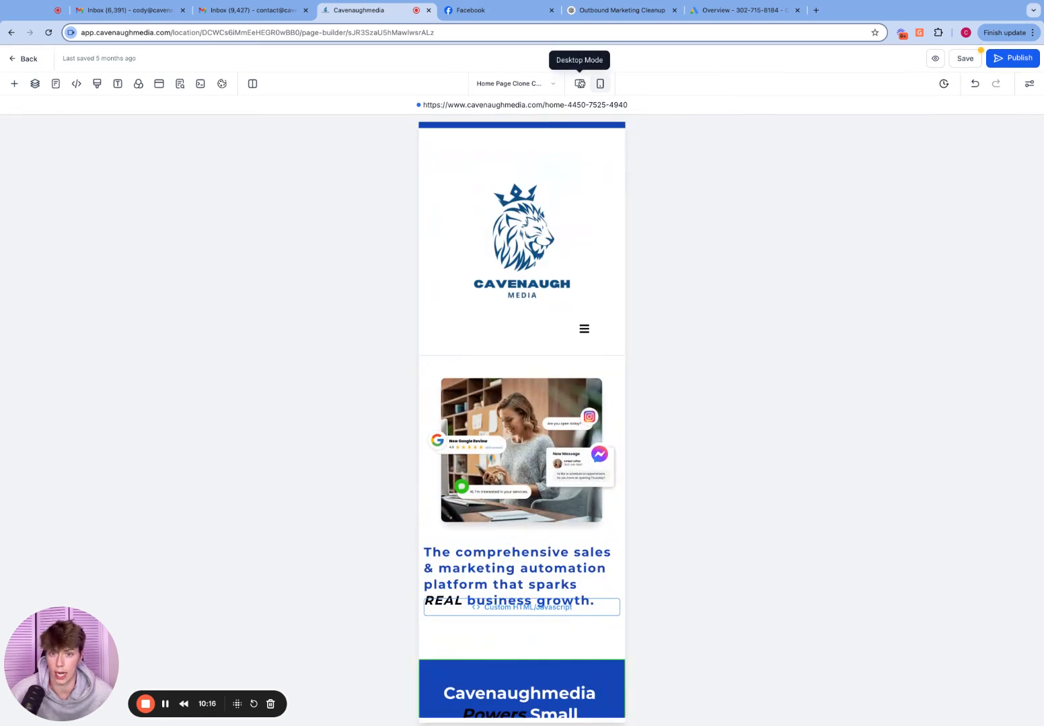
left_click(579, 83)
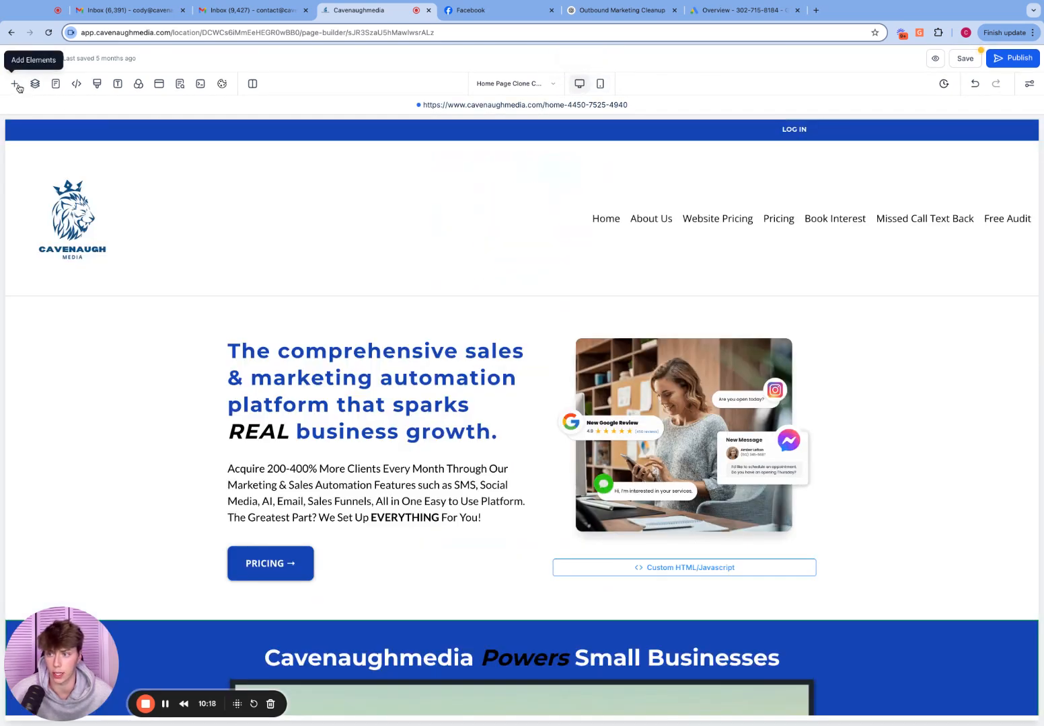
Step: Insert a full-width section between the navigation header and the hero section
left_click(14, 83)
left_click(27, 130)
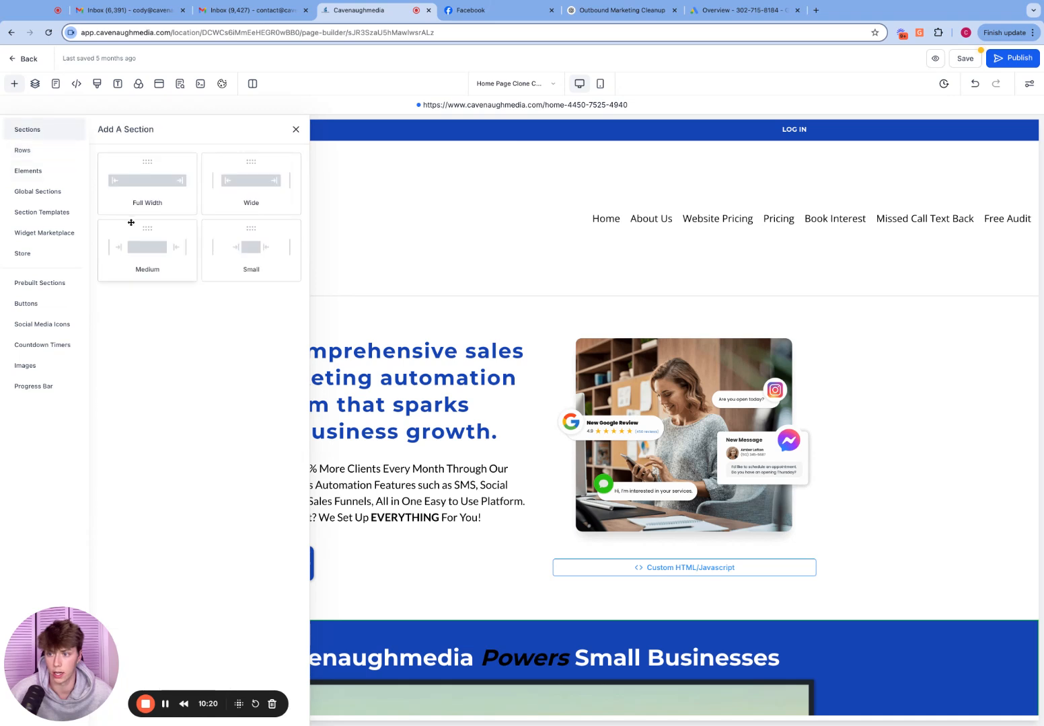
left_click_drag(133, 194, 454, 351)
Step: Add a 3 Column row to the new section and duplicate that row
left_click(522, 332)
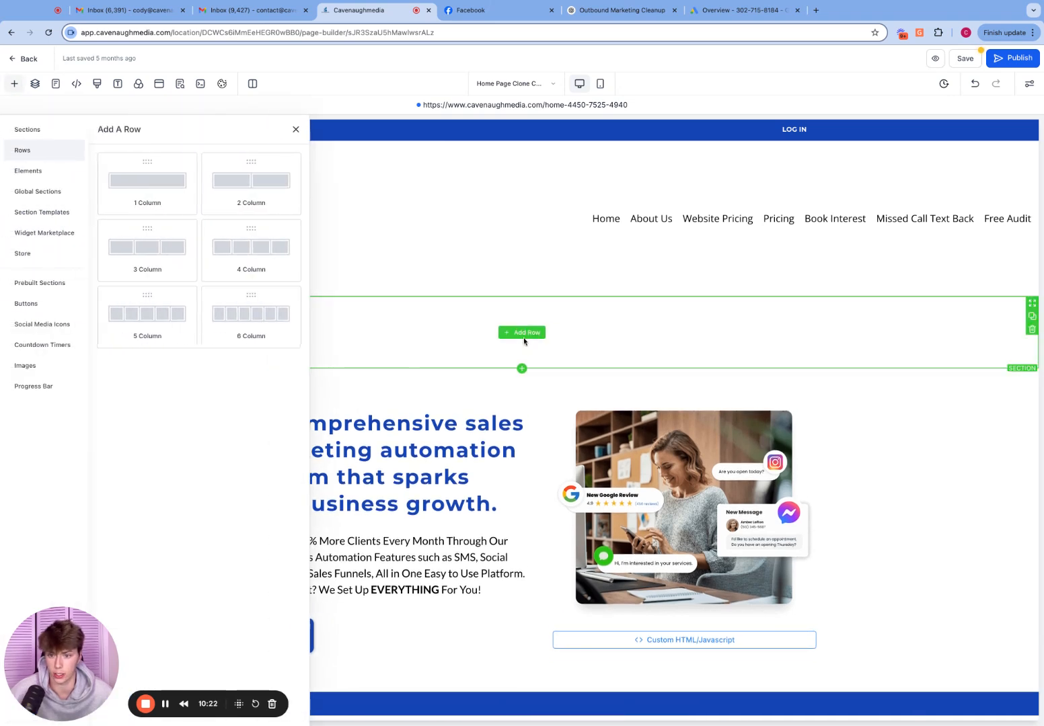
left_click_drag(151, 231, 797, 311)
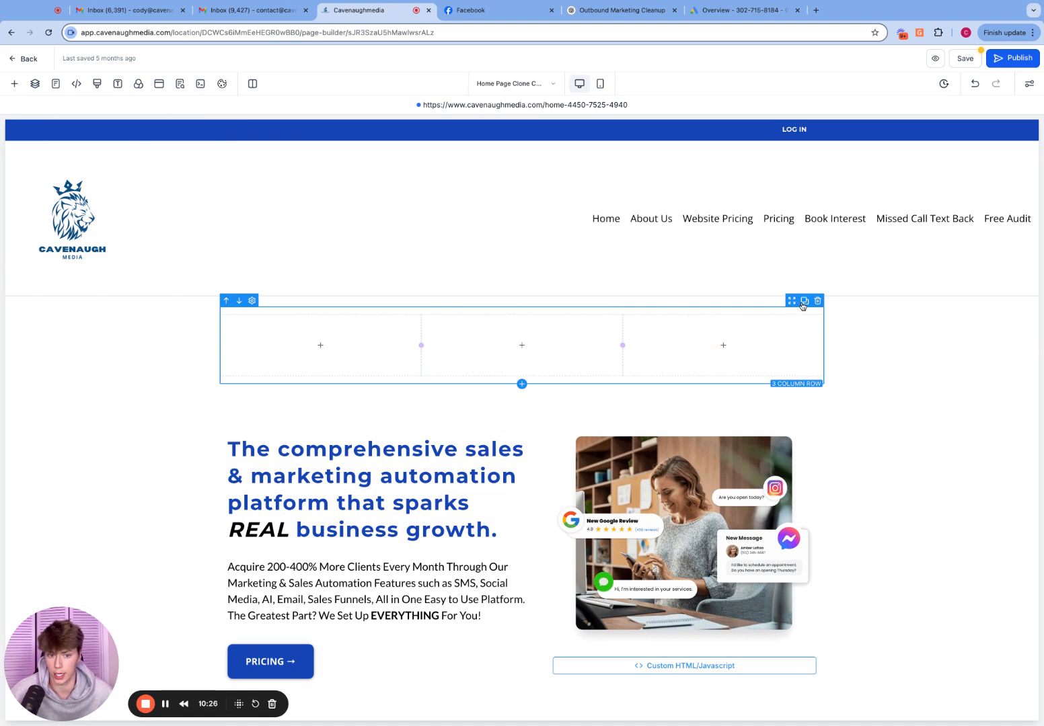
left_click(804, 301)
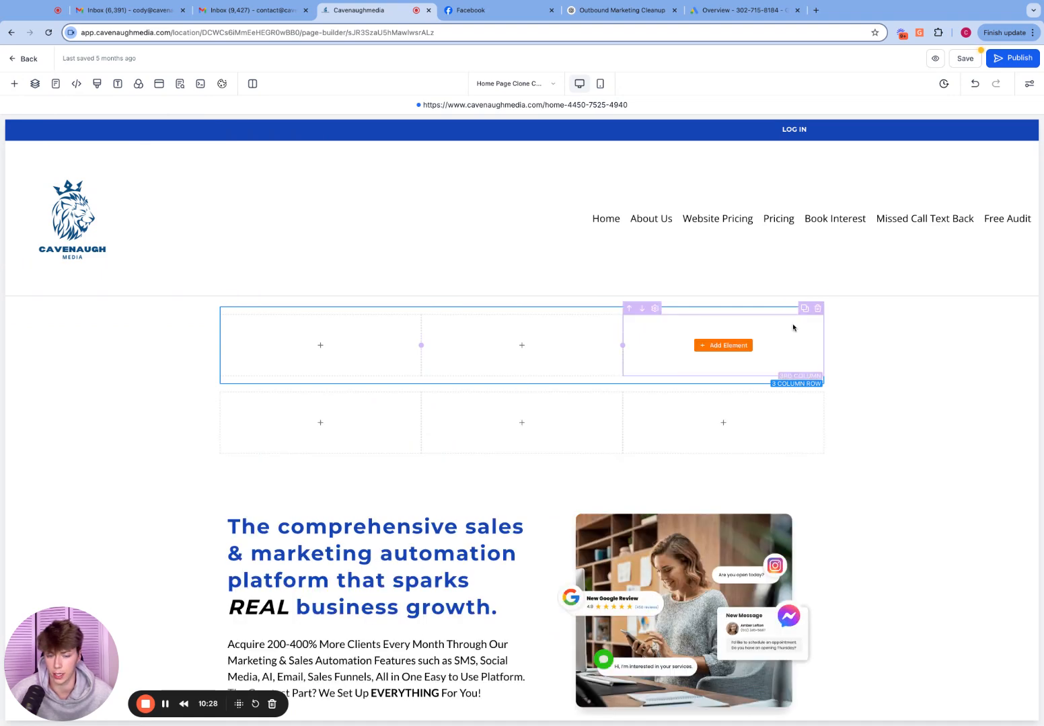
Step: Place image elements in the lower row's third and first columns and the upper row's middle column by duplicating one image
left_click(715, 421)
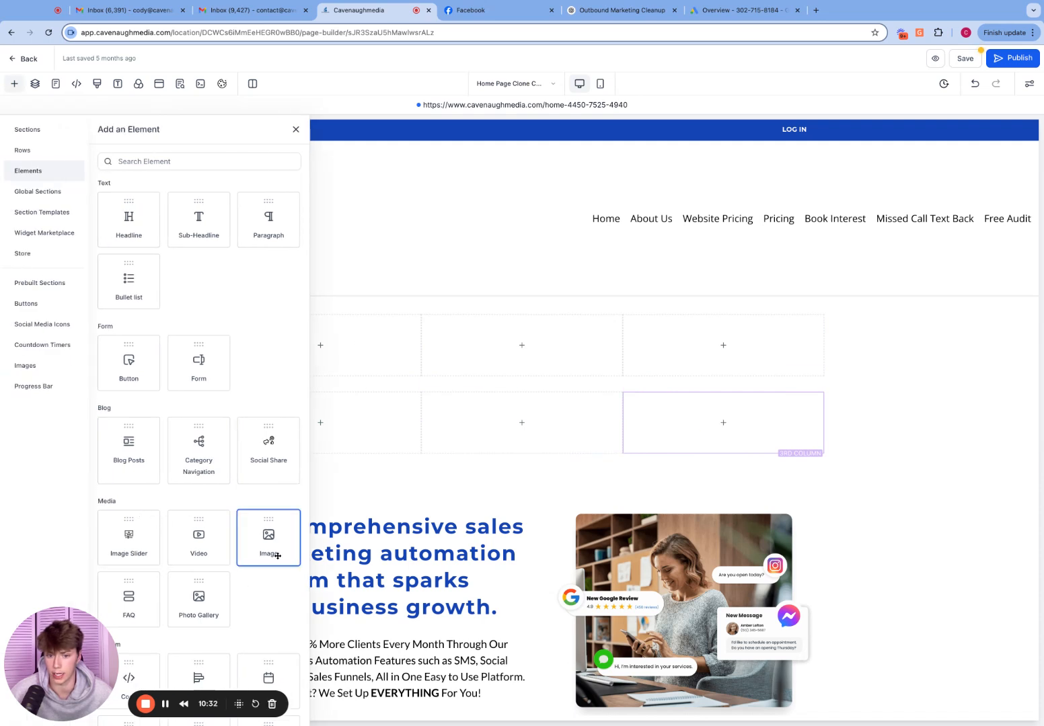
left_click(268, 534)
left_click(801, 391)
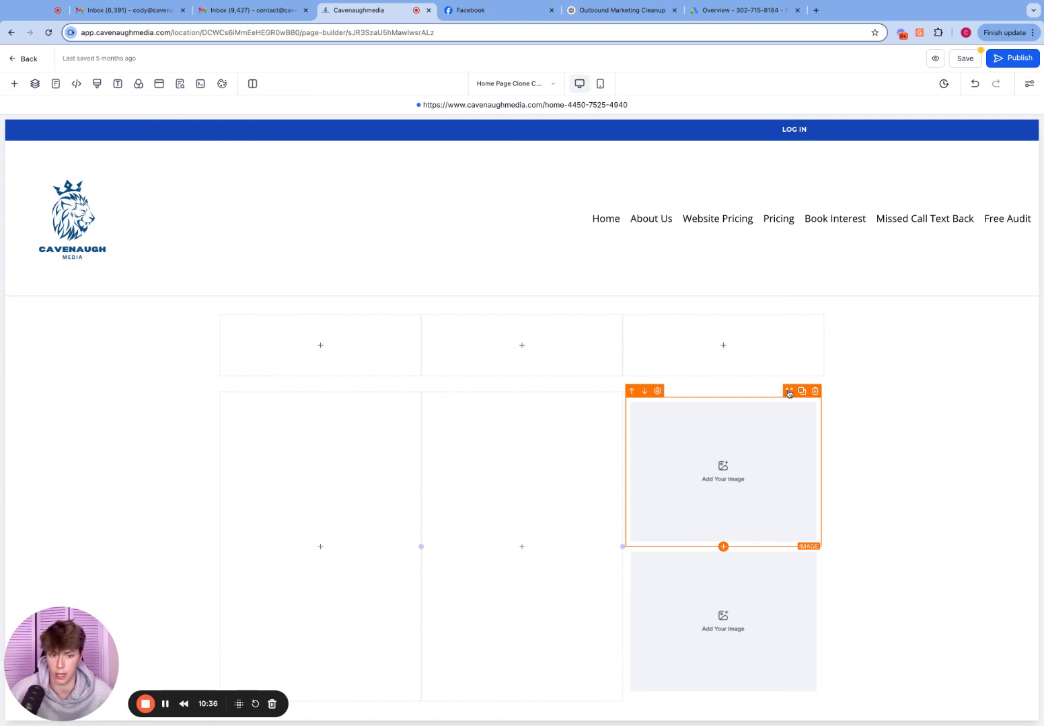
left_click_drag(788, 393, 379, 438)
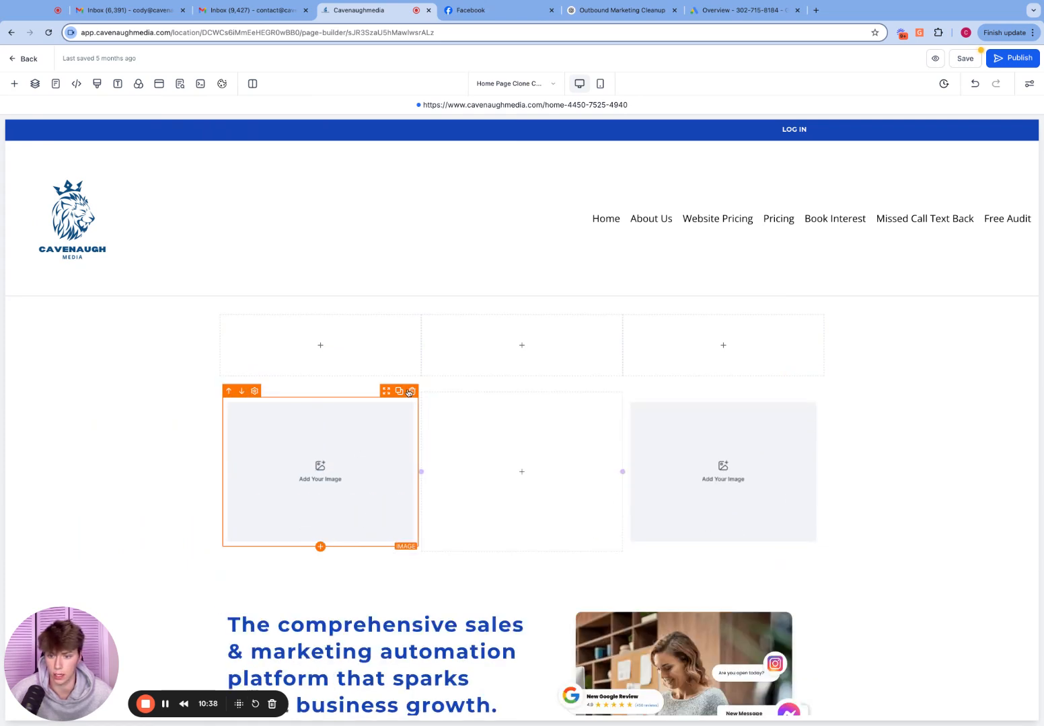
left_click(399, 391)
left_click_drag(386, 391, 522, 377)
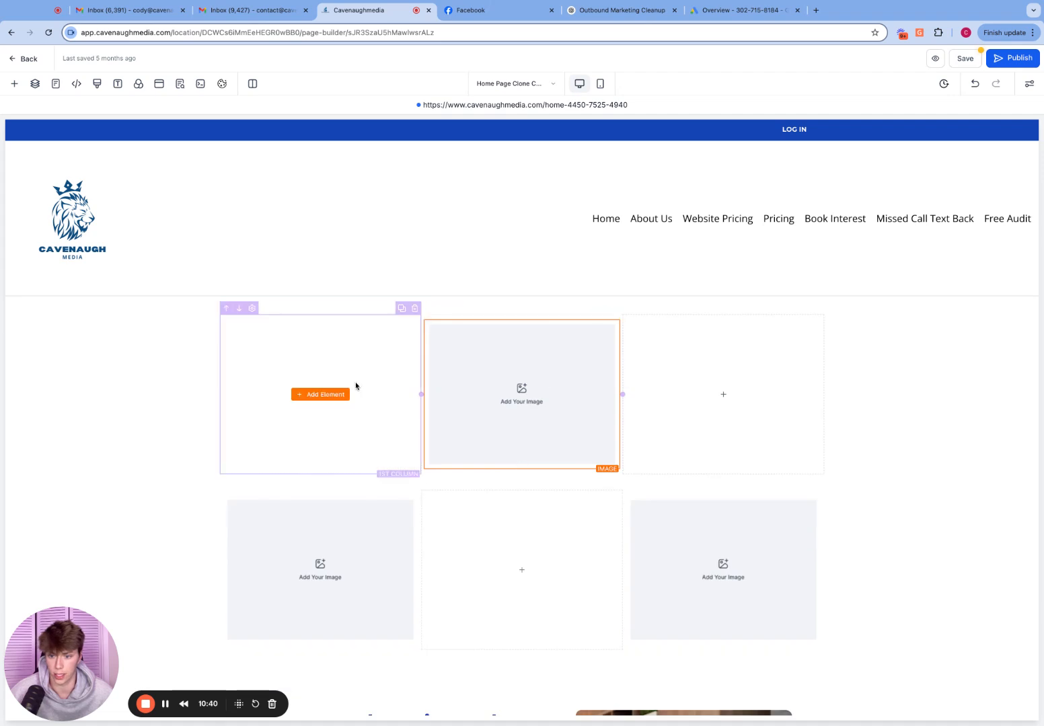
Step: Add a sub-headline with a paragraph beneath it in the upper row's first column
left_click(330, 394)
left_click_drag(226, 240, 331, 394)
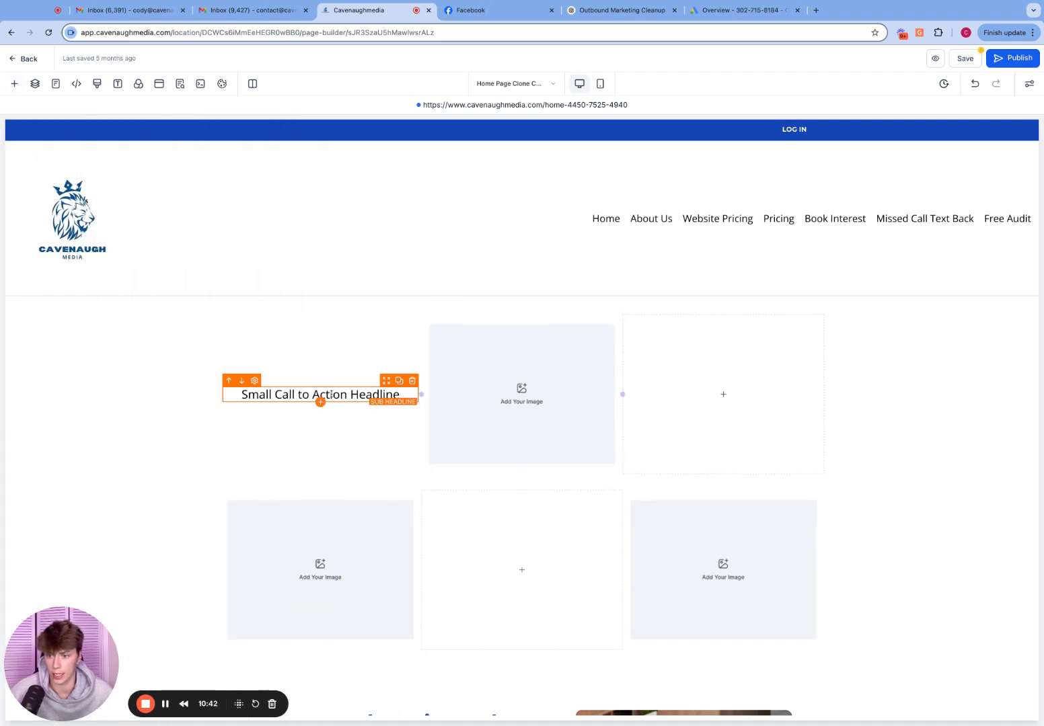
left_click(321, 402)
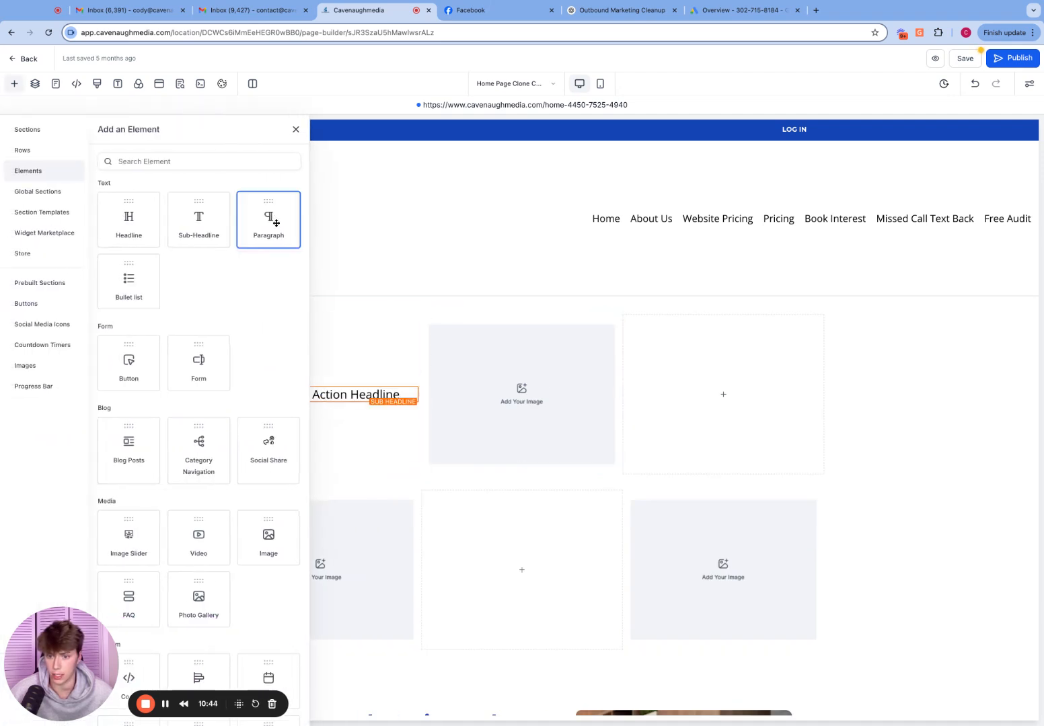
left_click_drag(275, 223, 337, 411)
Step: Fill all three image placeholders in the new section with logo.png from the media storage
left_click(471, 395)
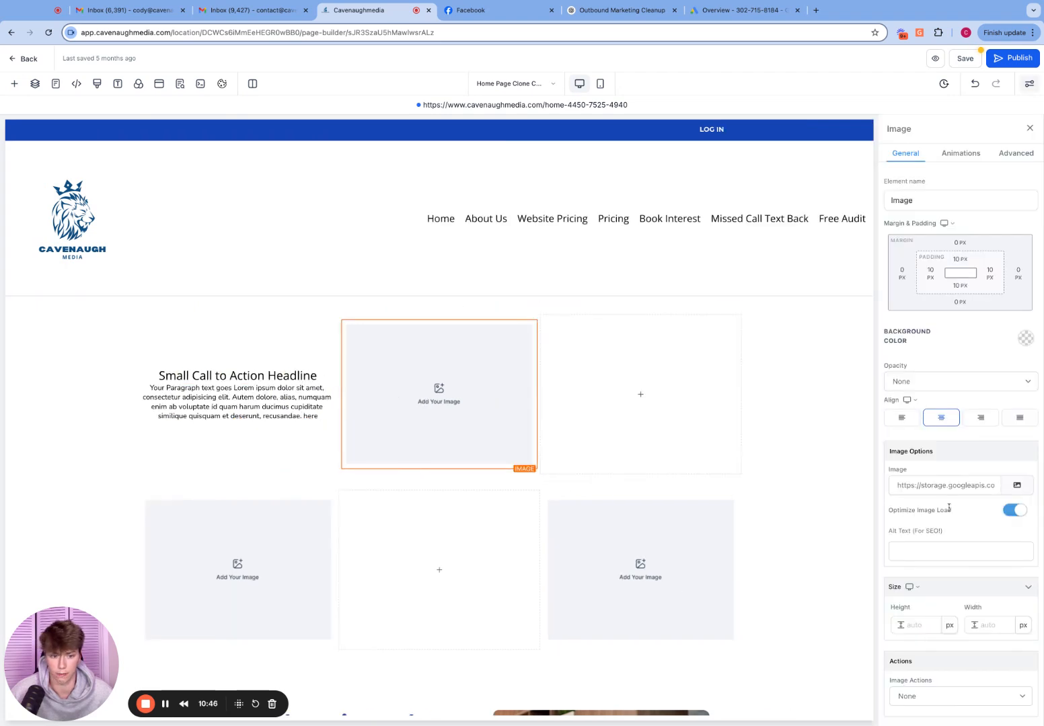
left_click(1020, 488)
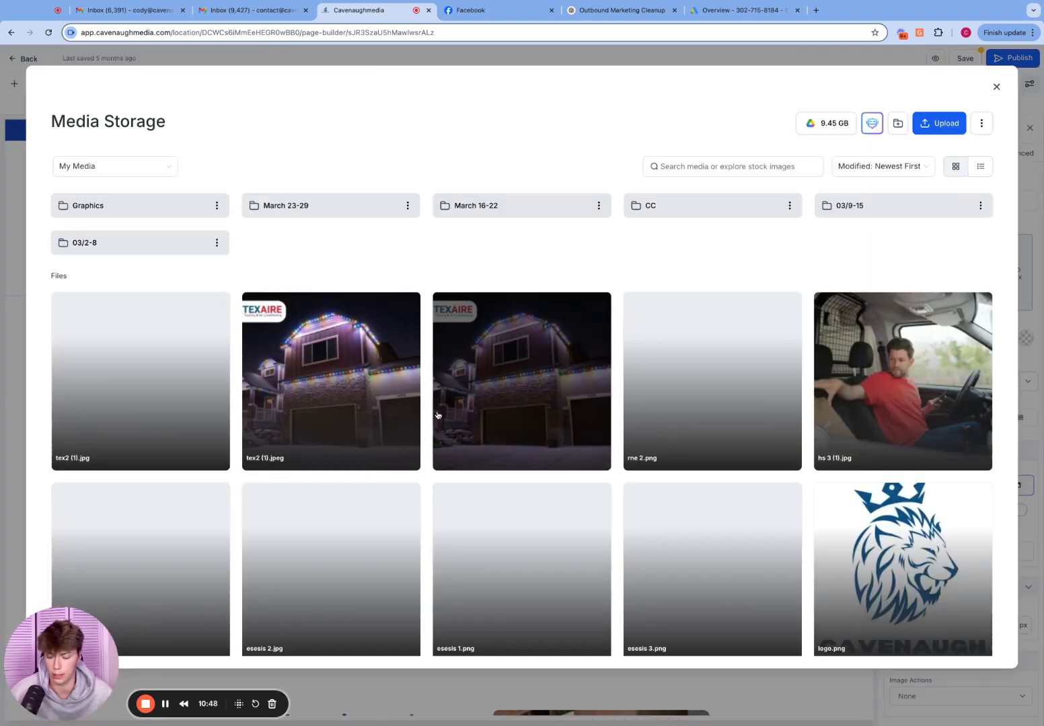
double_click(833, 565)
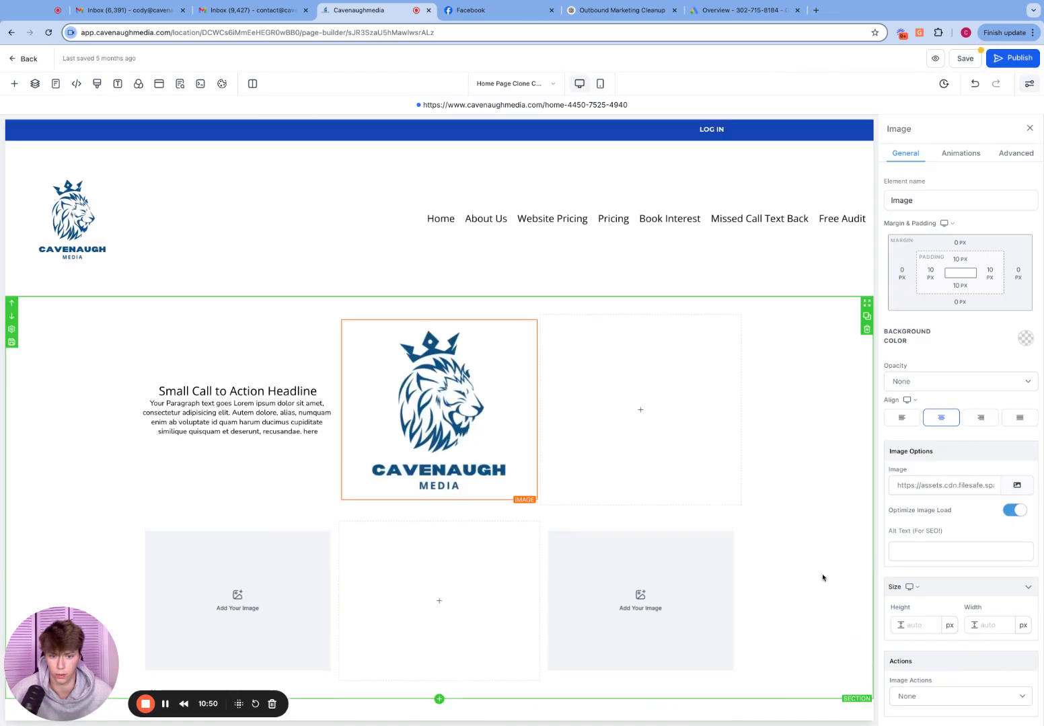
left_click(1016, 486)
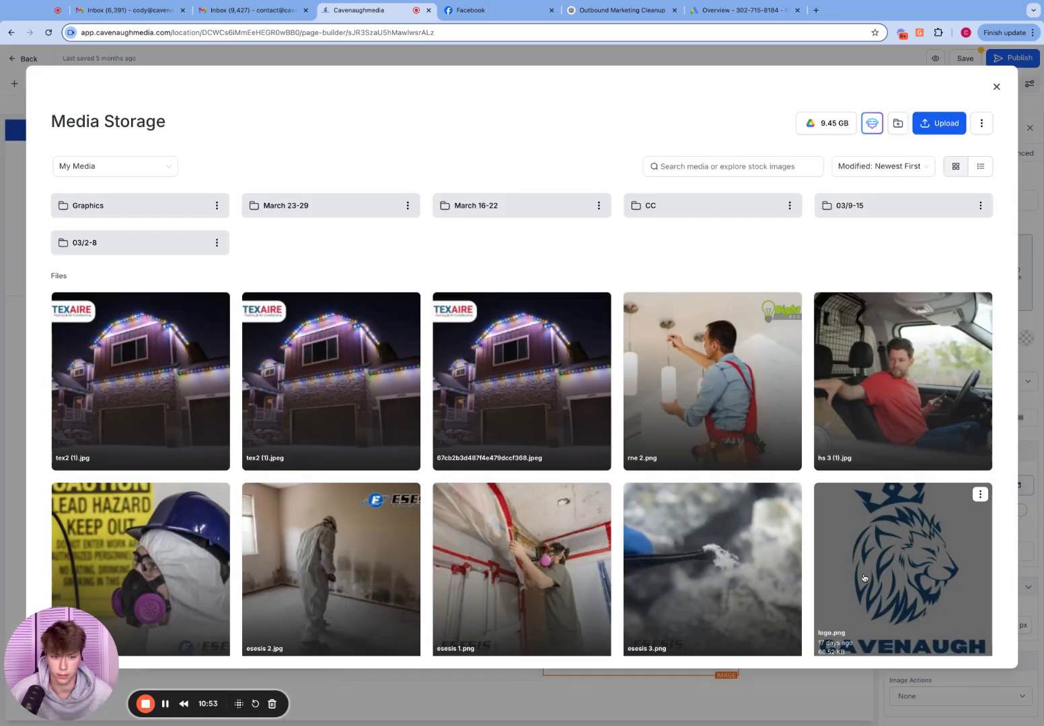
double_click(863, 578)
left_click(290, 580)
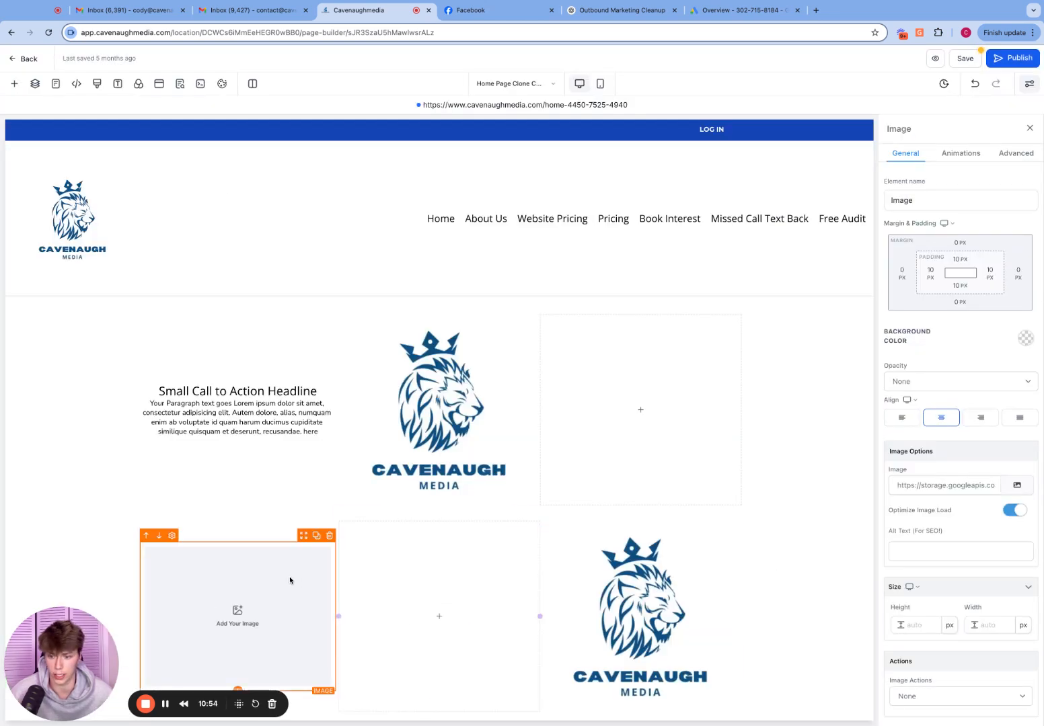
left_click(1016, 485)
double_click(864, 545)
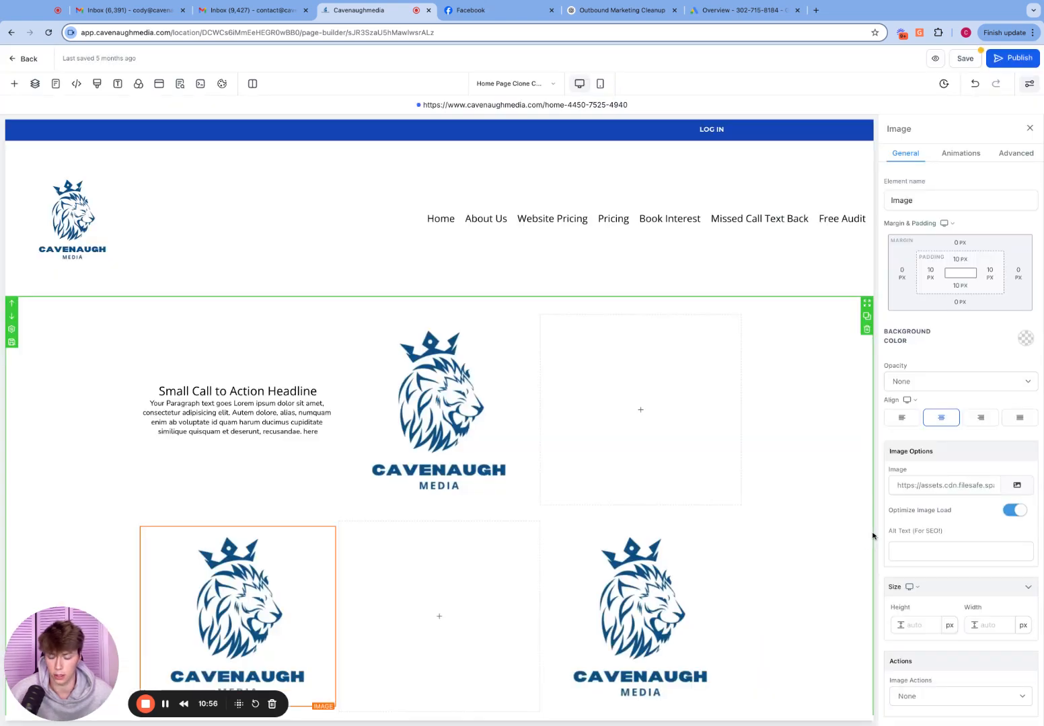
Step: Replace the upper row's empty third column with a copy of the headline-and-paragraph column, and close the section properties
left_click(782, 470)
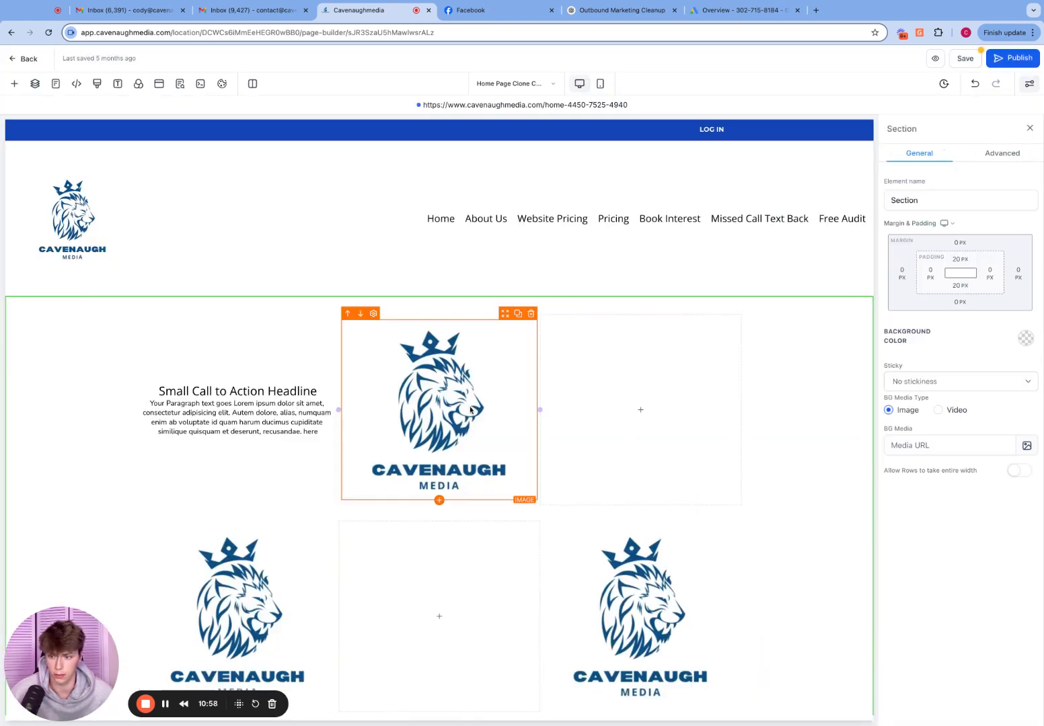
scroll(598, 417, "down", 1)
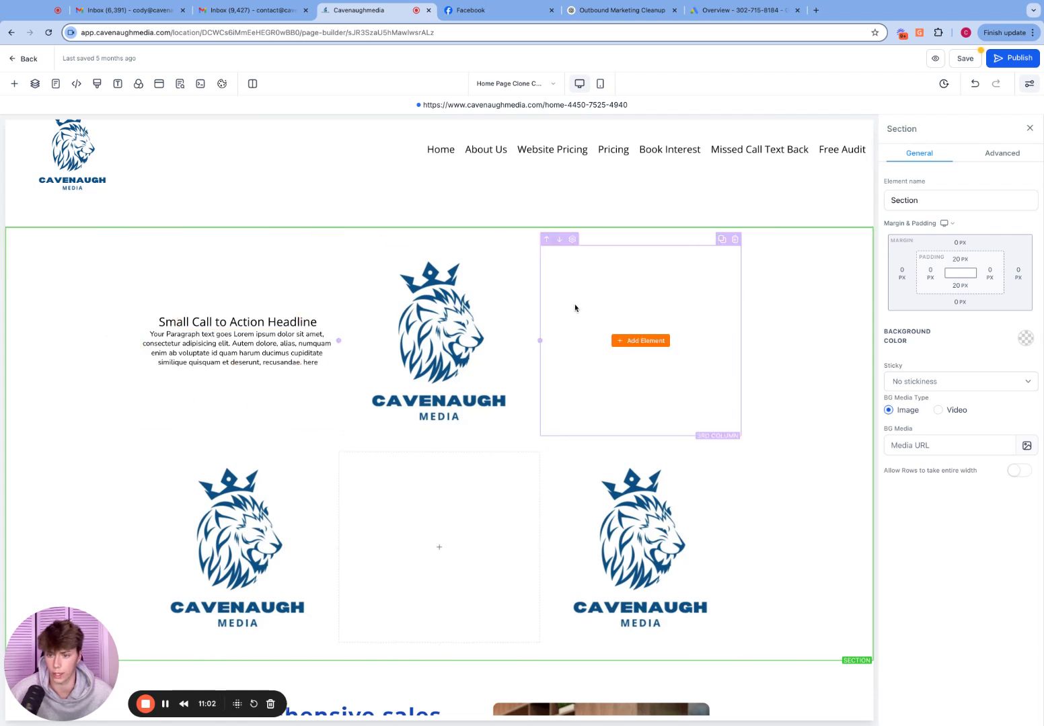
left_click(320, 240)
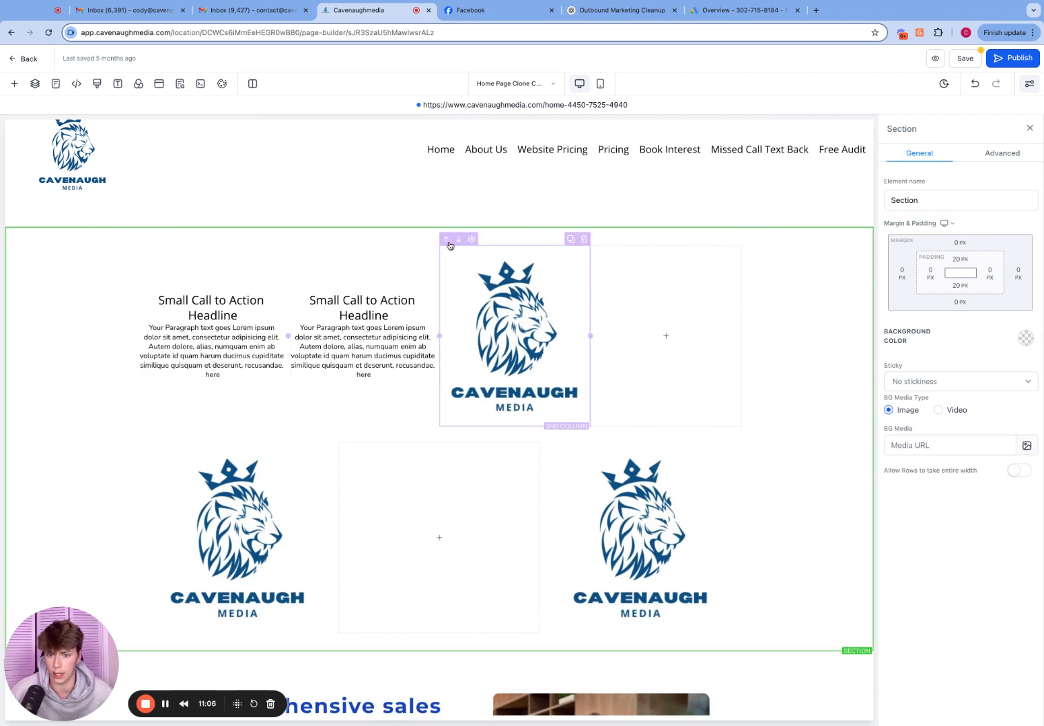
left_click(449, 239)
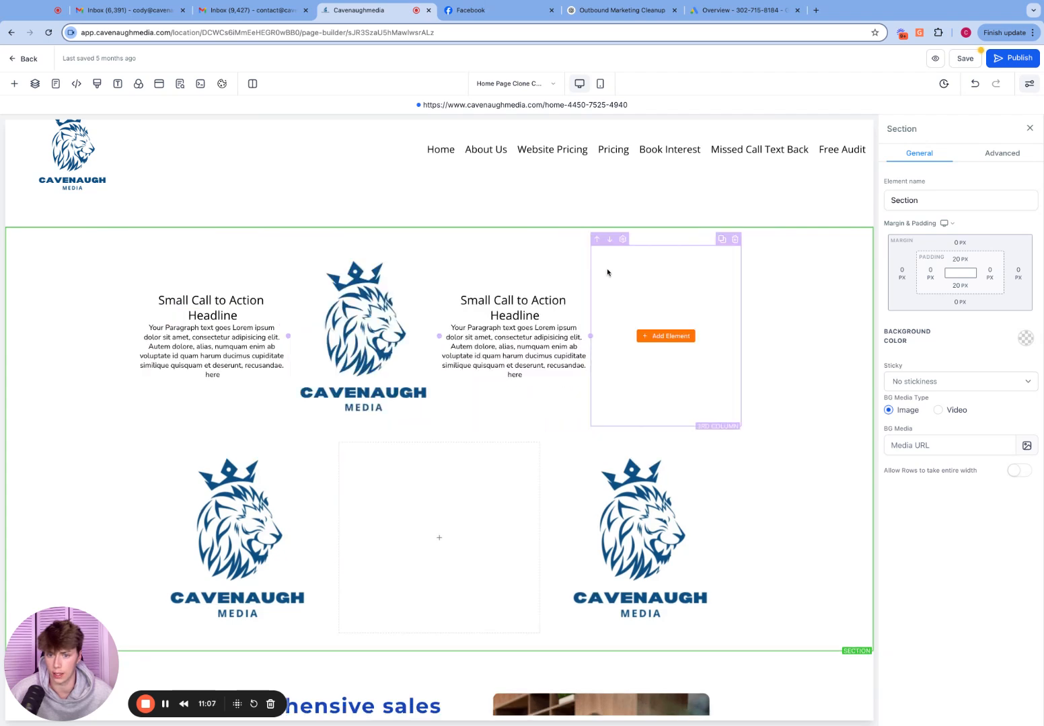
left_click(734, 240)
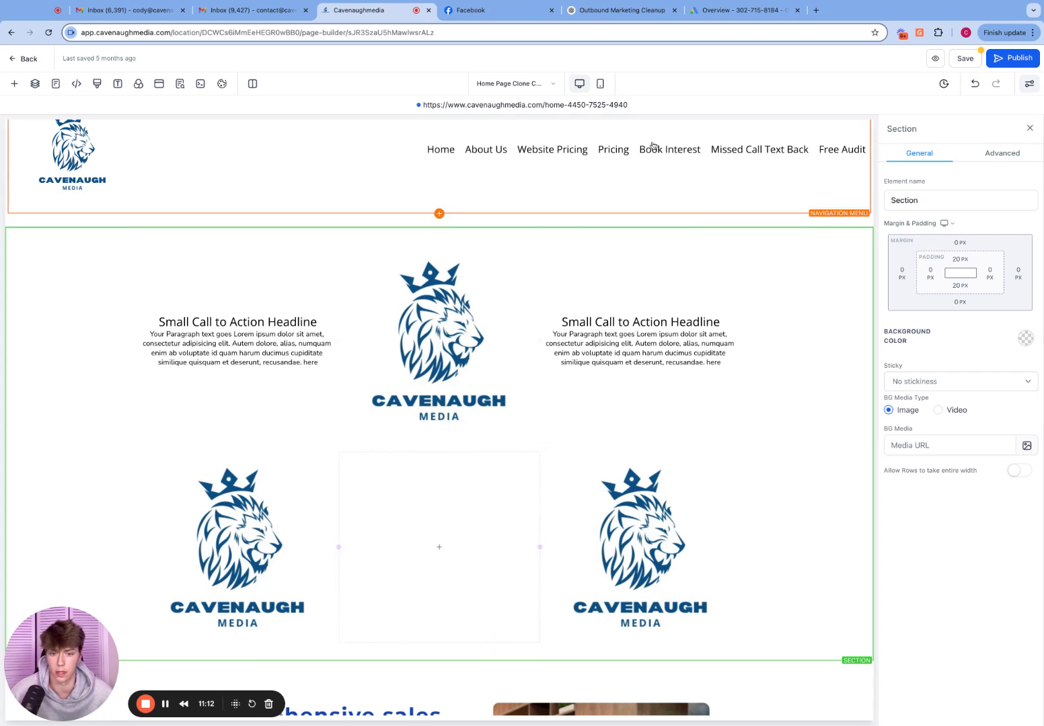
scroll(653, 147, "up", 1)
left_click(1031, 129)
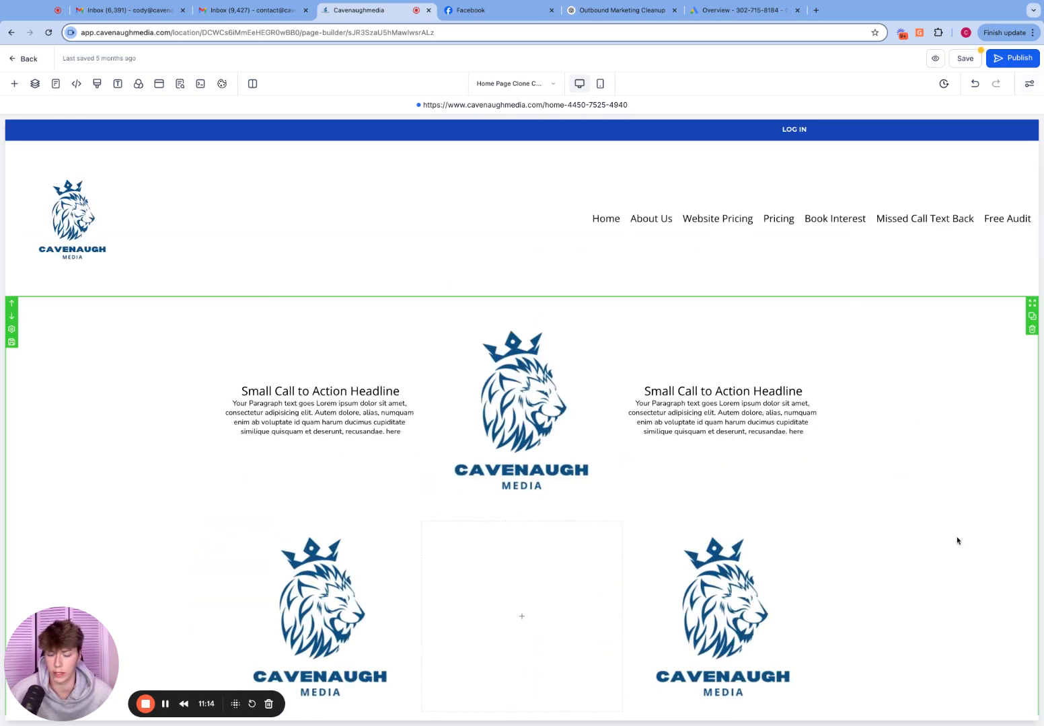
Step: Check how the new section's columns stack in mobile view, and return to desktop view
left_click(601, 84)
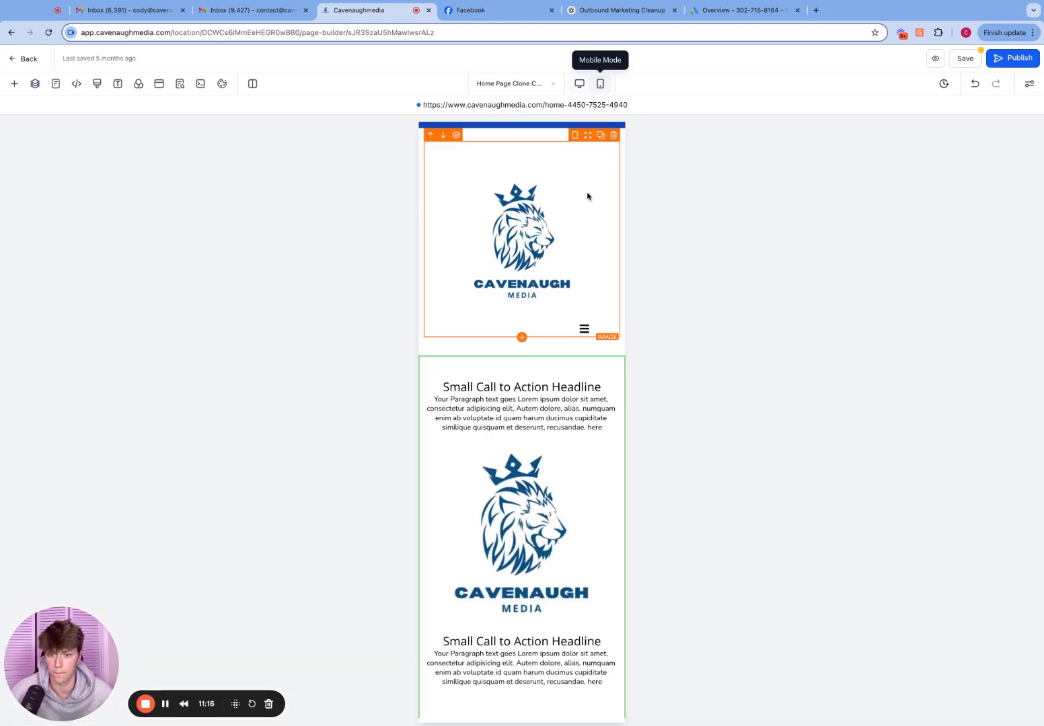
scroll(594, 357, "down", 4)
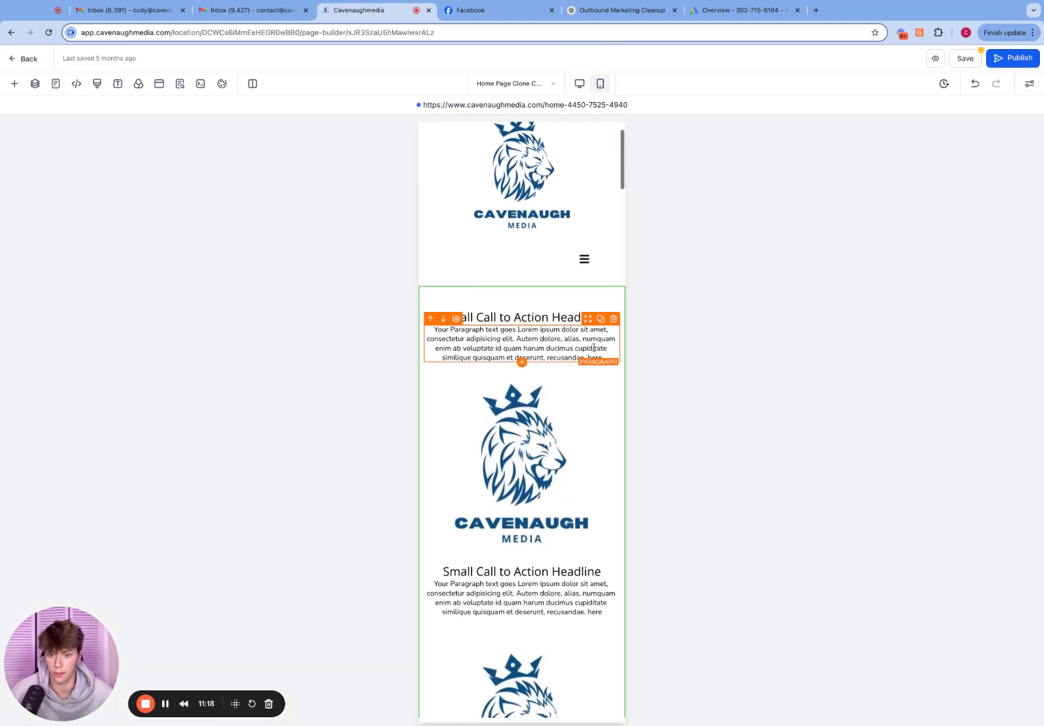
scroll(531, 374, "down", 6)
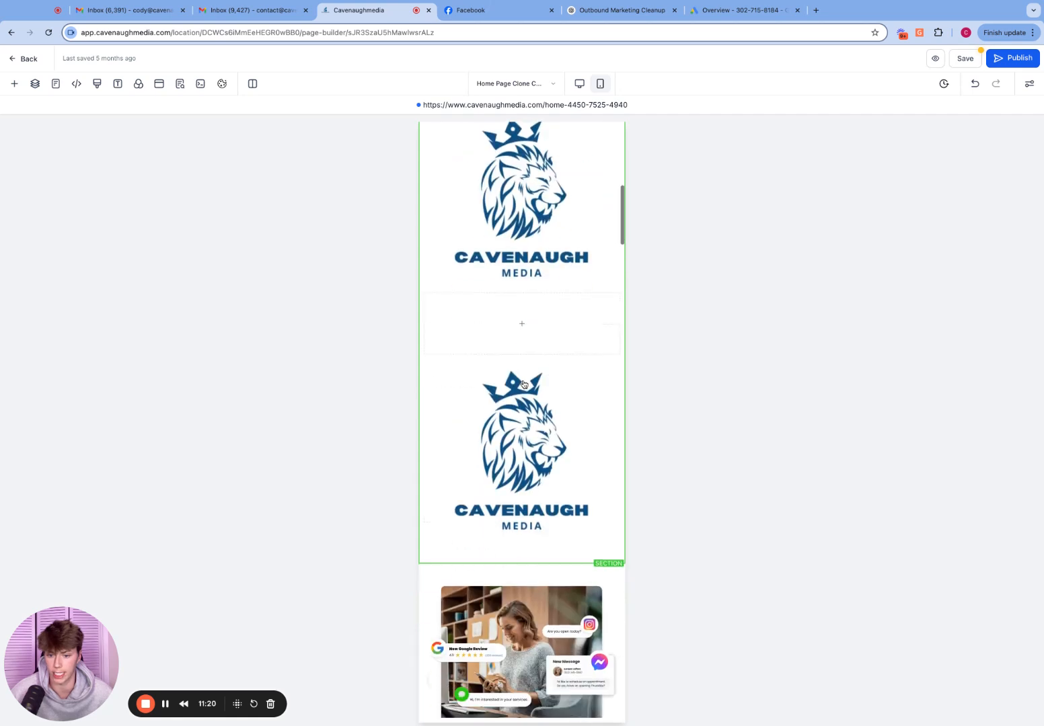
scroll(547, 367, "up", 5)
scroll(546, 366, "up", 5)
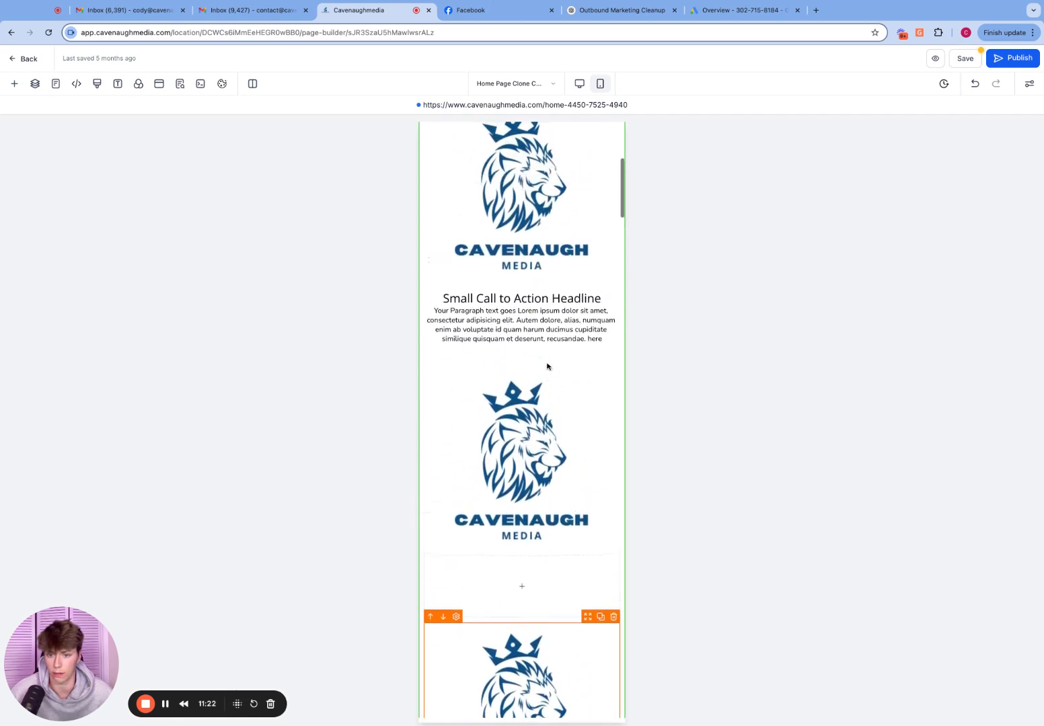
left_click(579, 84)
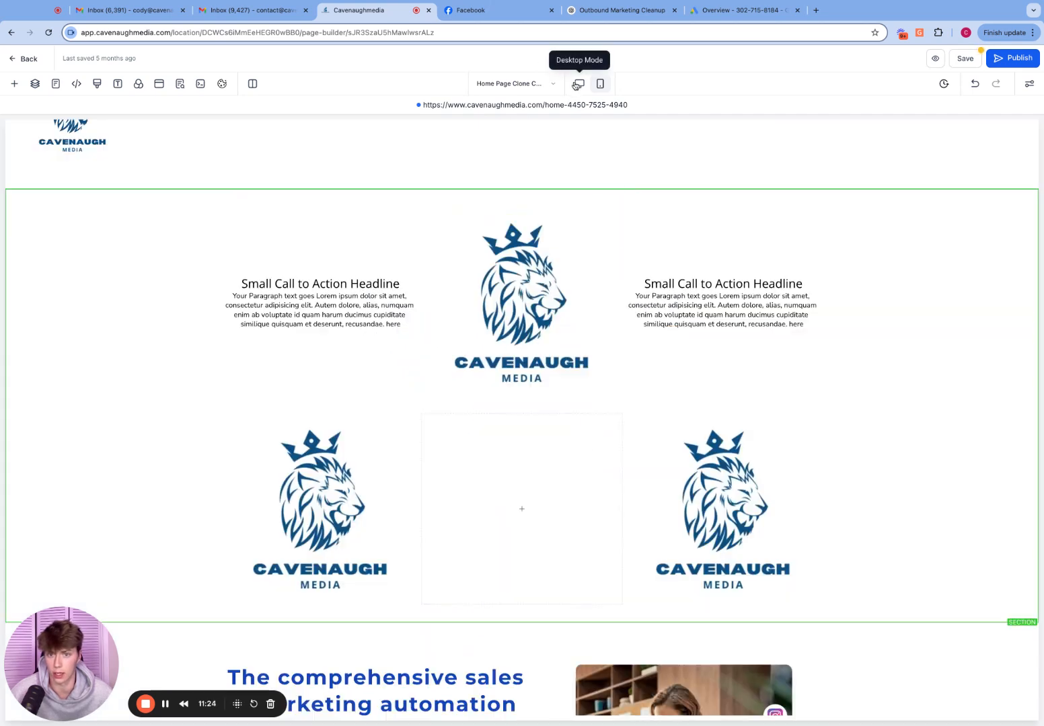
Step: Delete the new section of text and logo columns from above the hero section
left_click(1032, 223)
scroll(948, 310, "down", 1)
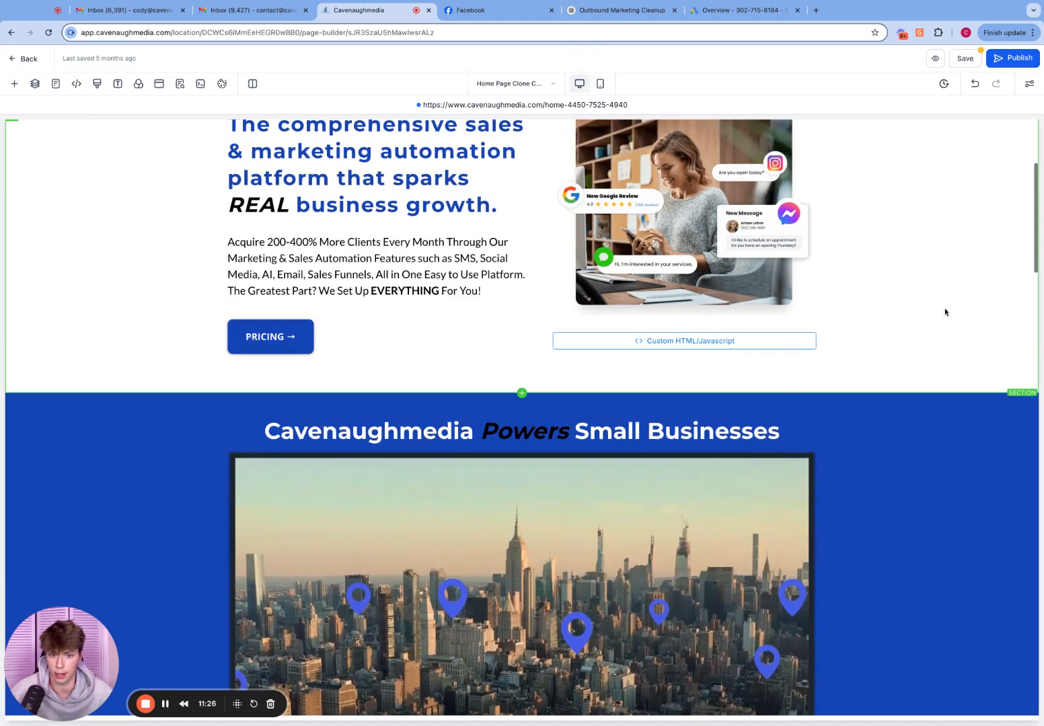
scroll(945, 314, "up", 1)
Step: Open the hero section's properties, look into its advanced settings, and close them
left_click(944, 314)
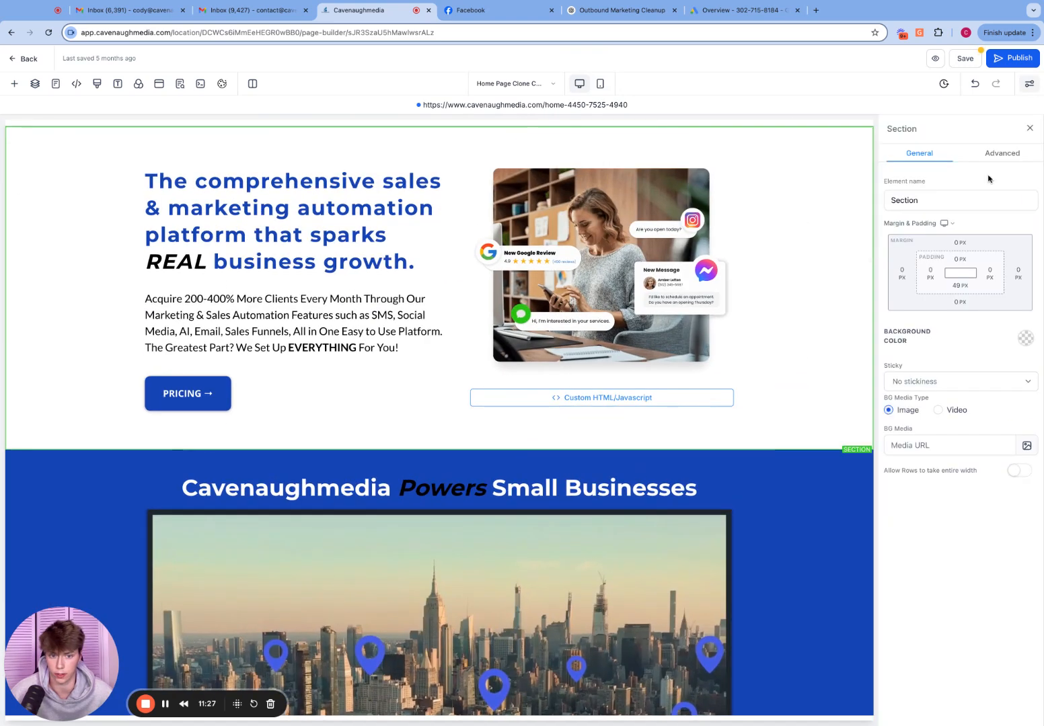
left_click(1015, 154)
left_click(1028, 128)
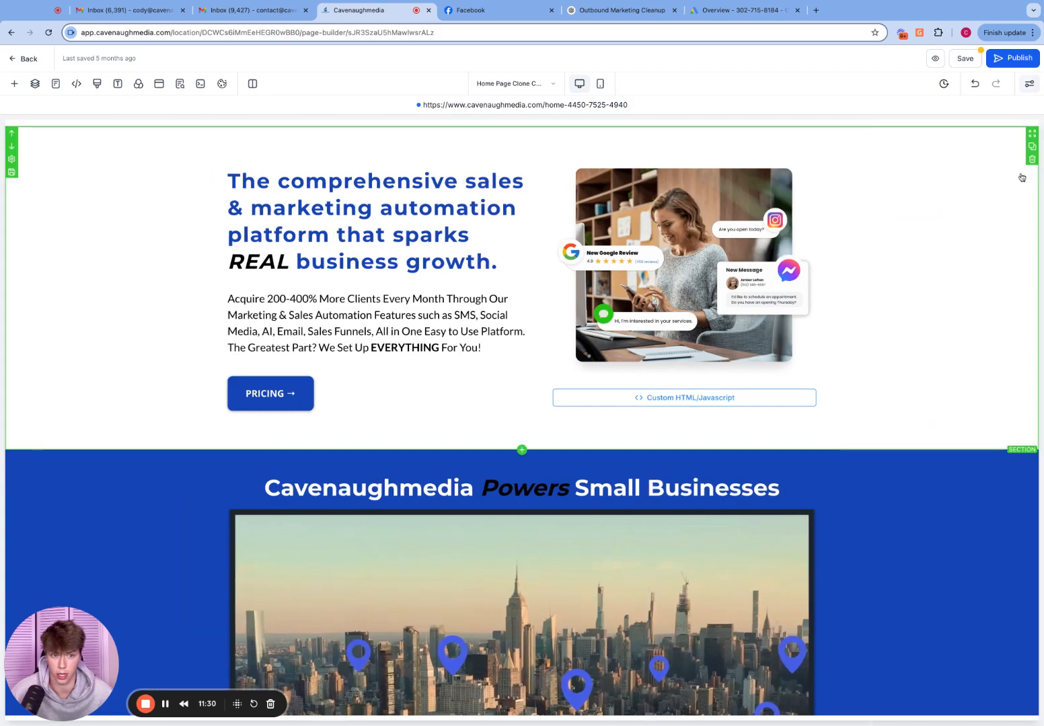
Step: Duplicate the "Capture Leads From Your Website, Social Media, Google, and more!" row in the Capture Leads section
scroll(943, 320, "down", 5)
scroll(942, 321, "down", 5)
scroll(941, 323, "up", 3)
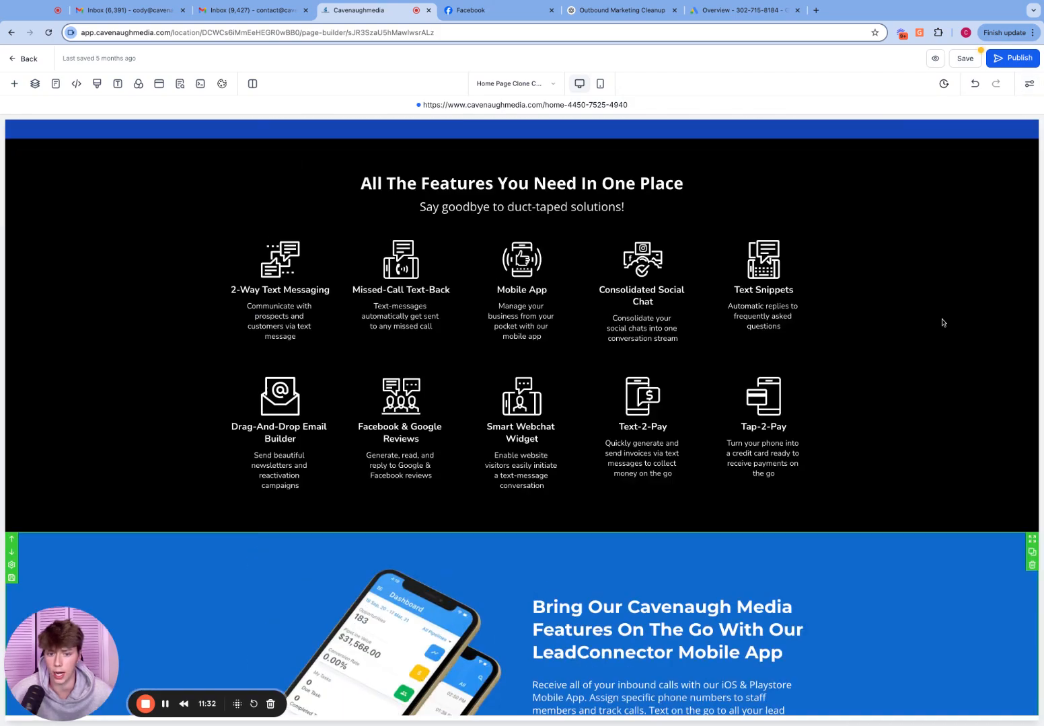
scroll(936, 329, "down", 1)
scroll(936, 330, "down", 10)
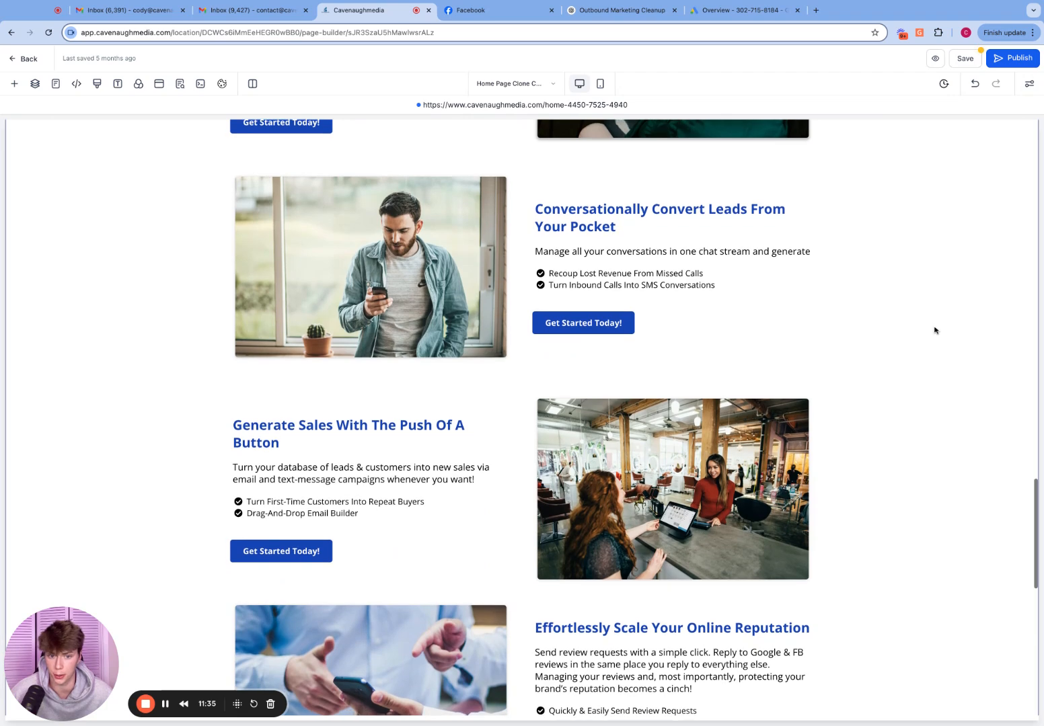
left_click(934, 330)
scroll(846, 291, "up", 5)
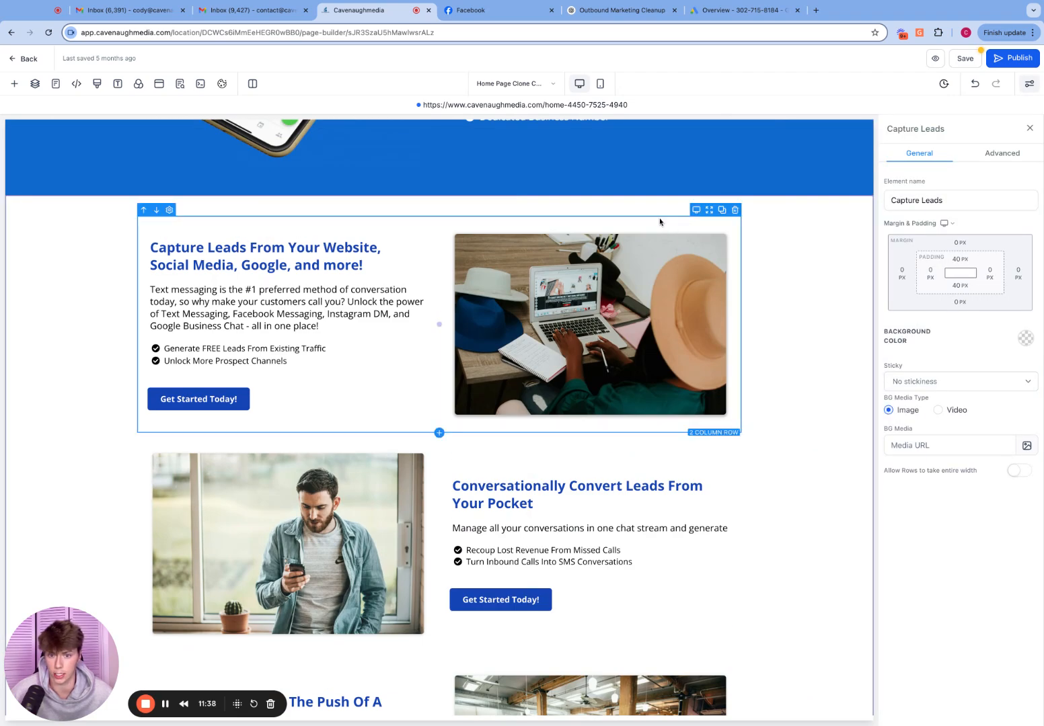
left_click(658, 222)
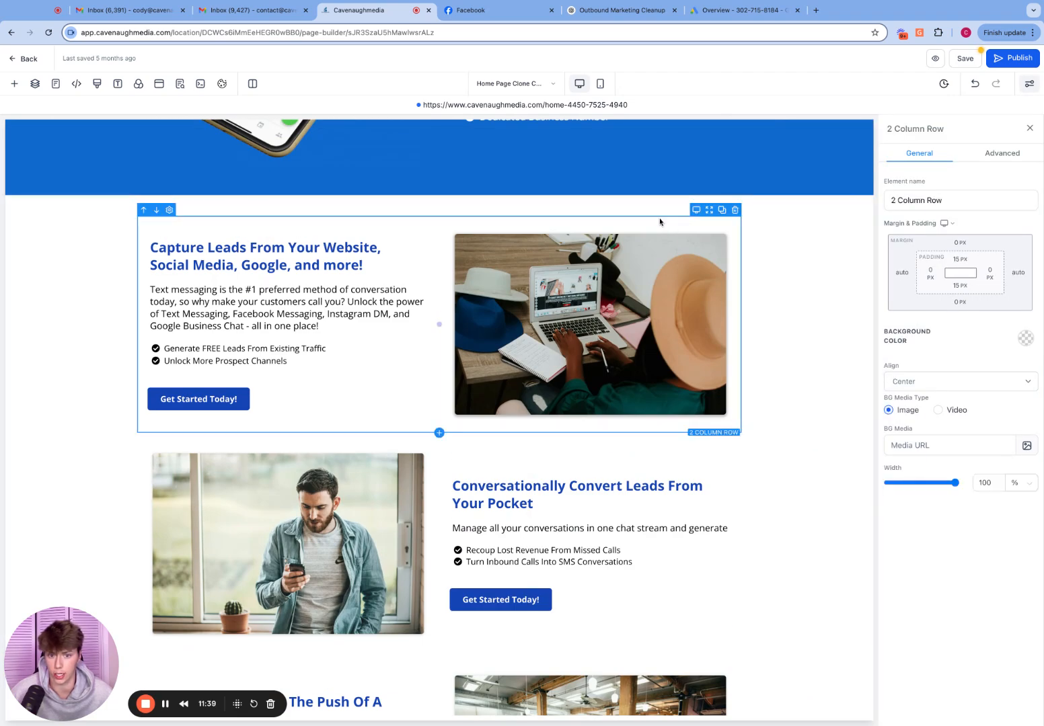
left_click(722, 210)
Step: Set the upper "Capture Leads From Your Website" row's visibility to mobile only
left_click(599, 220)
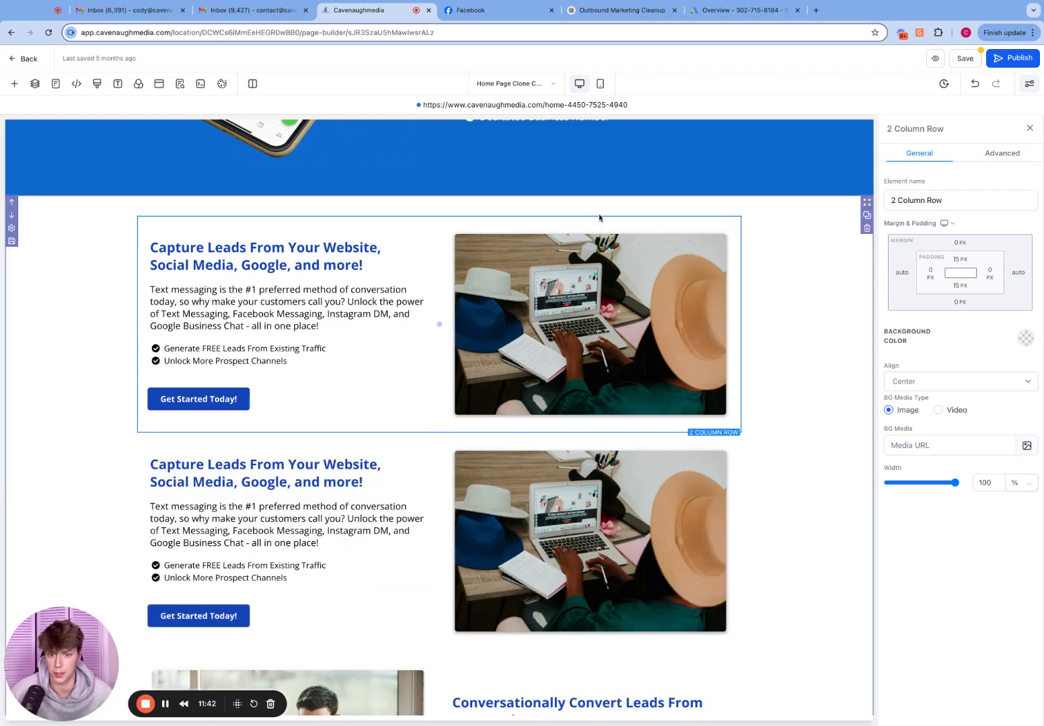
left_click(507, 400)
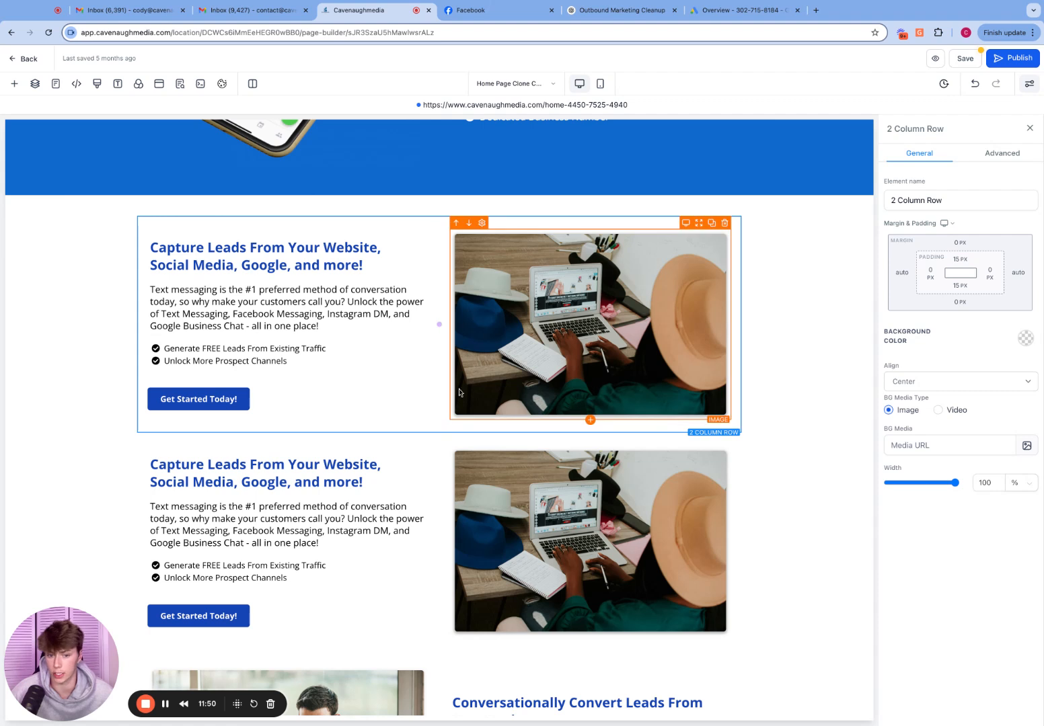
left_click(984, 164)
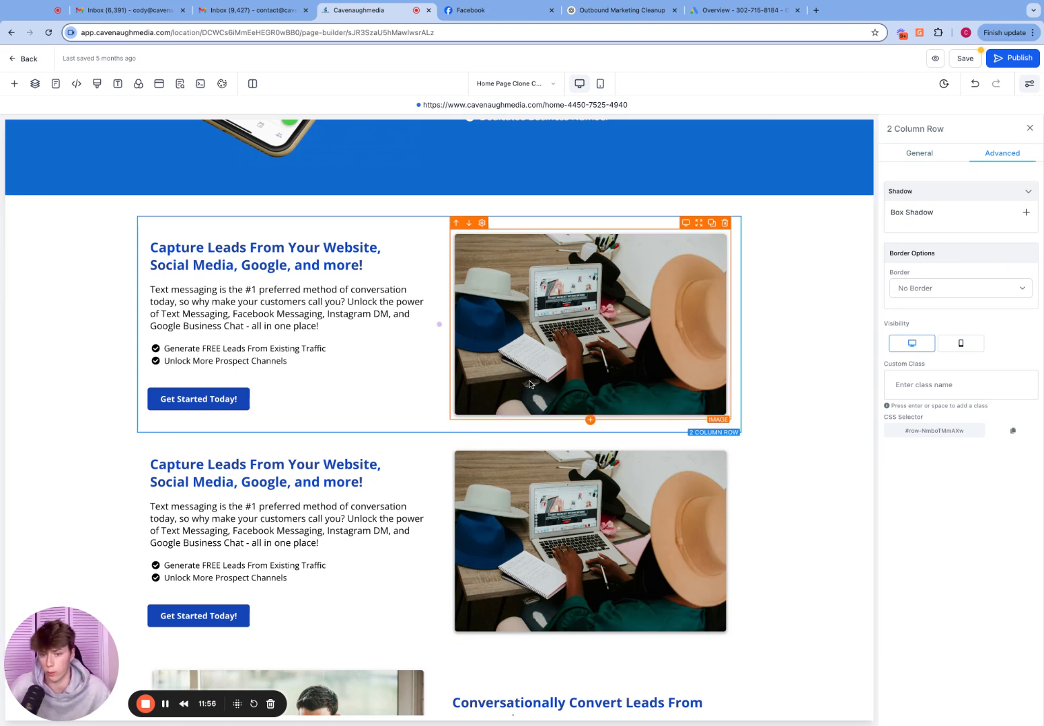
left_click(960, 346)
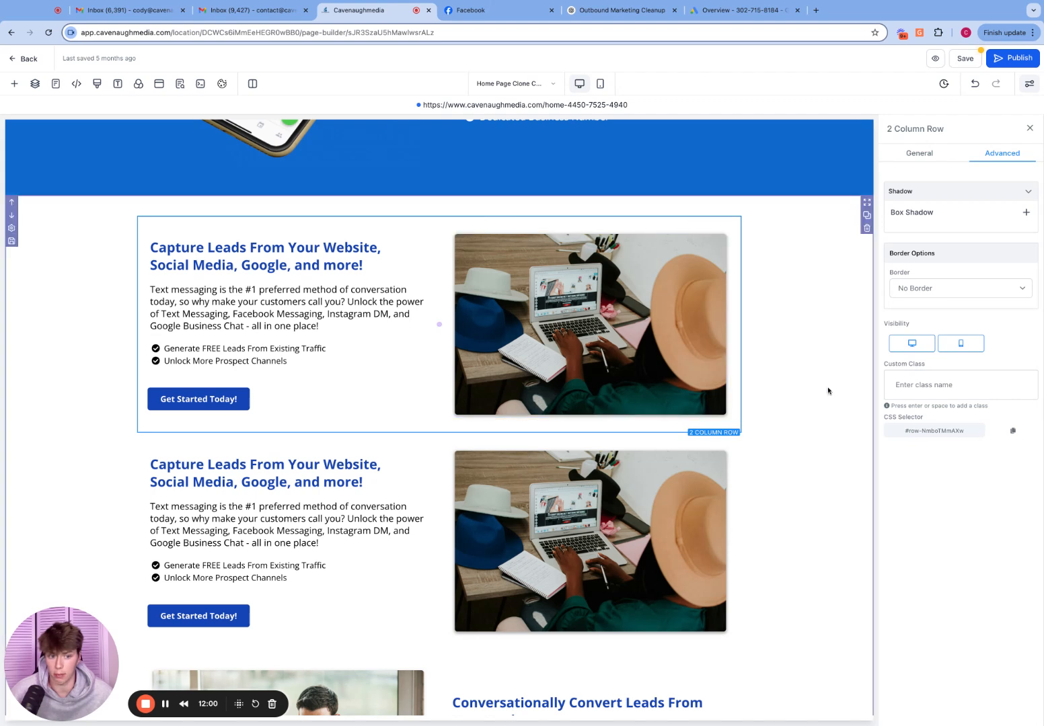
left_click(928, 347)
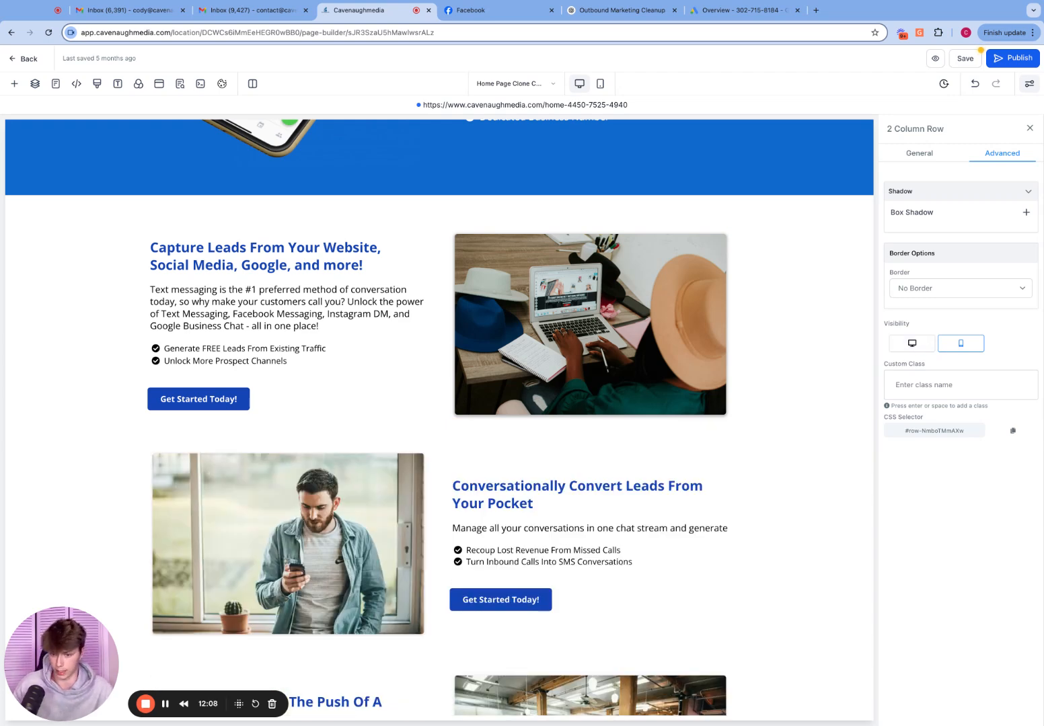
Step: Examine in mobile view how the mobile-only row stacks its text and image compared with the mobile versions of the rows below
left_click(600, 83)
scroll(500, 312, "down", 5)
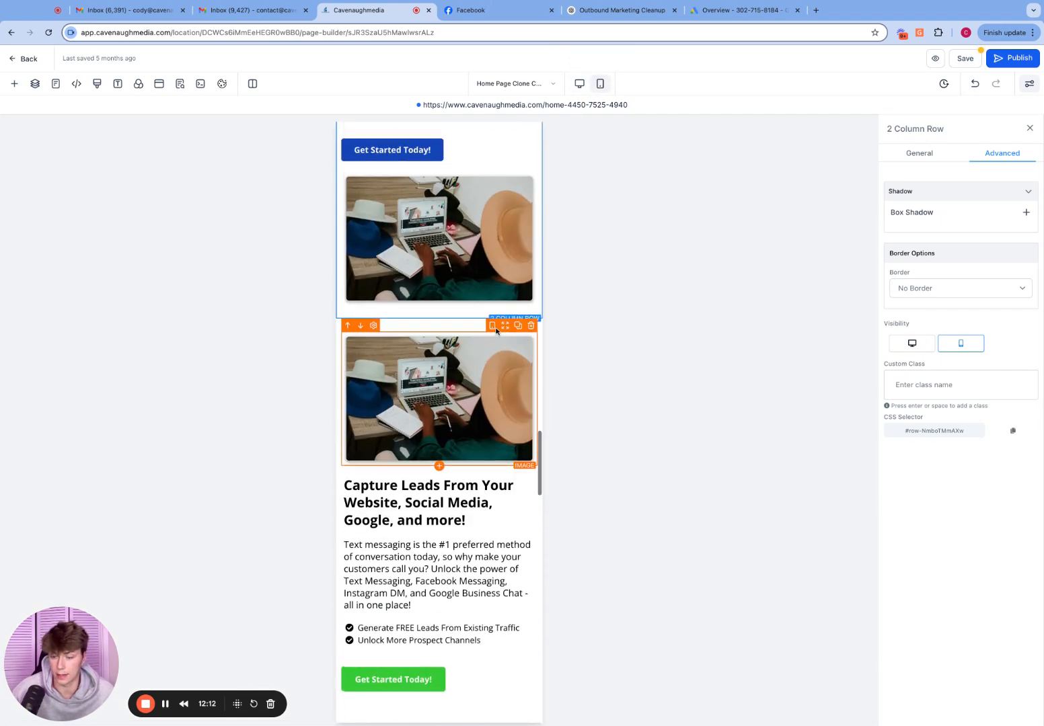
scroll(487, 454, "up", 6)
scroll(487, 451, "down", 9)
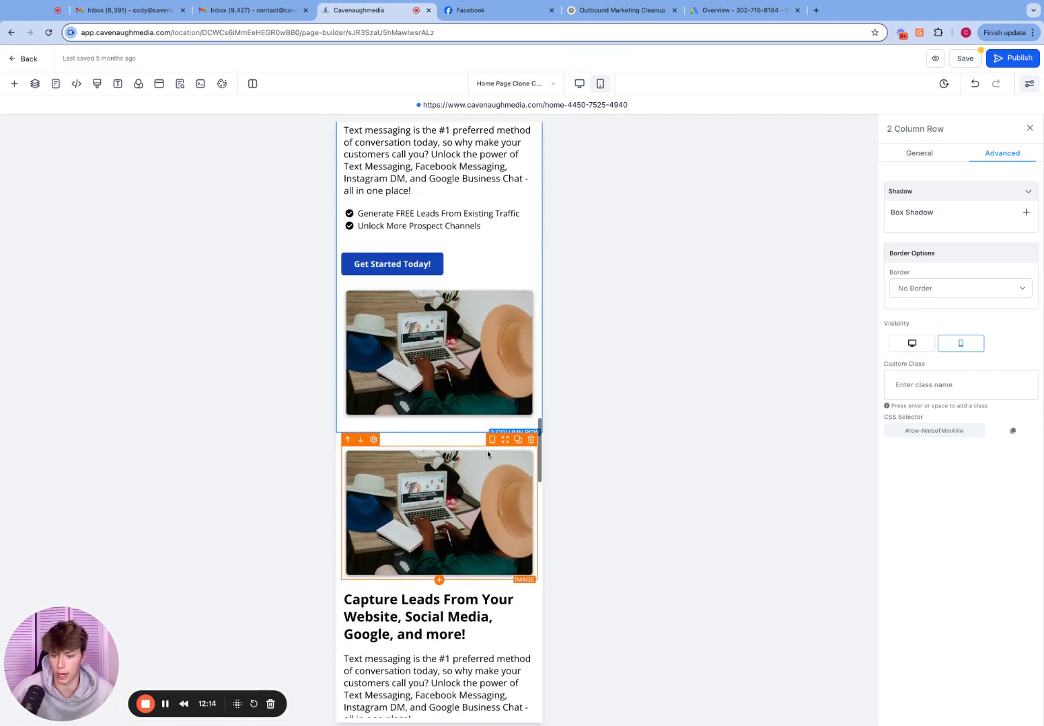
scroll(487, 451, "up", 7)
scroll(437, 481, "up", 4)
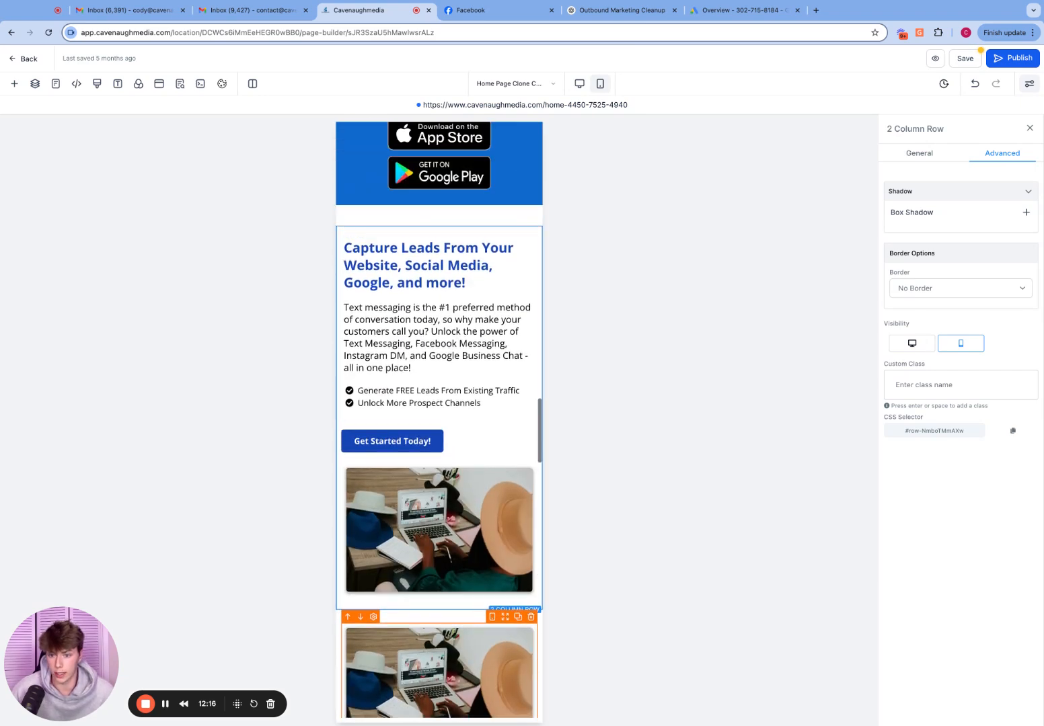
scroll(437, 481, "down", 3)
scroll(367, 351, "down", 2)
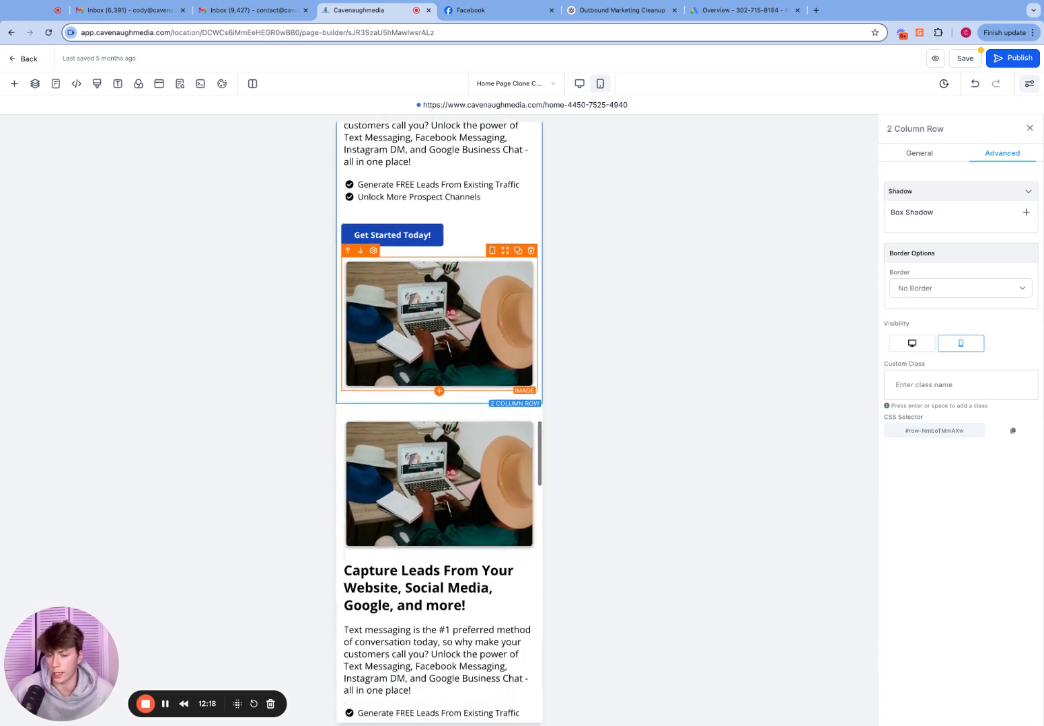
scroll(367, 351, "up", 4)
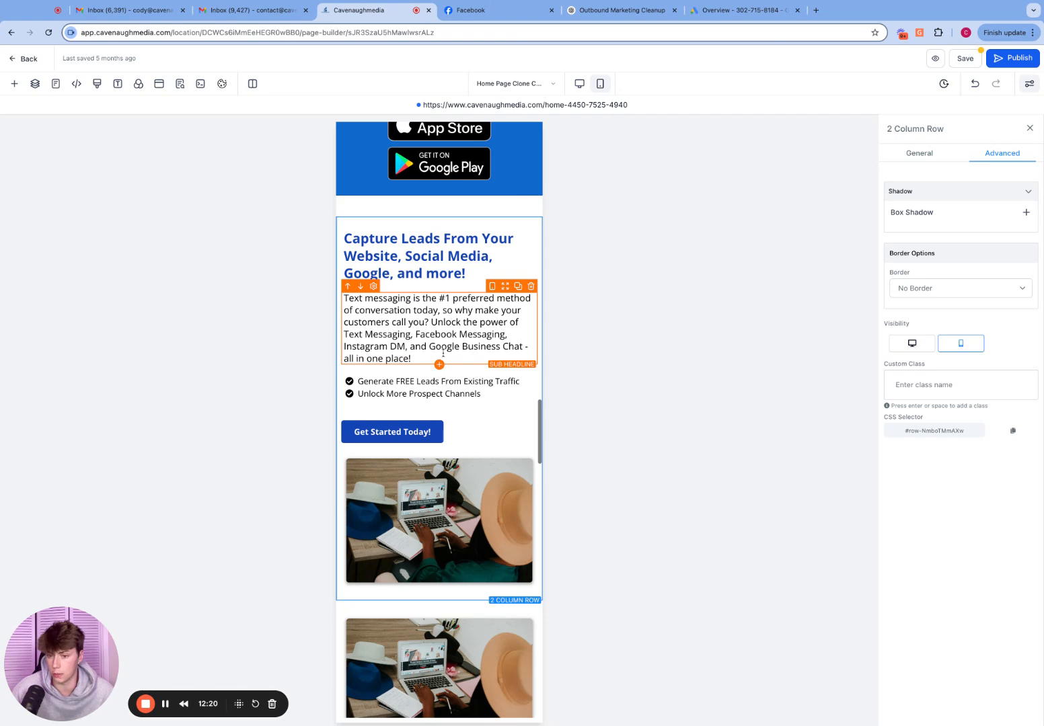
scroll(443, 353, "down", 6)
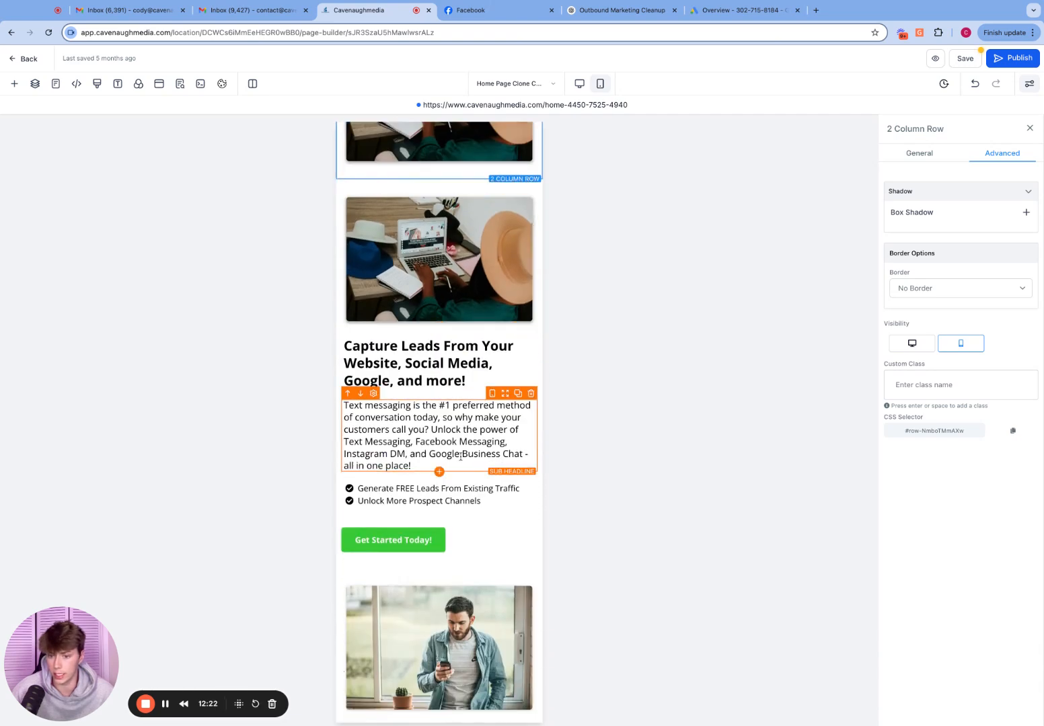
scroll(459, 457, "down", 4)
scroll(449, 265, "up", 6)
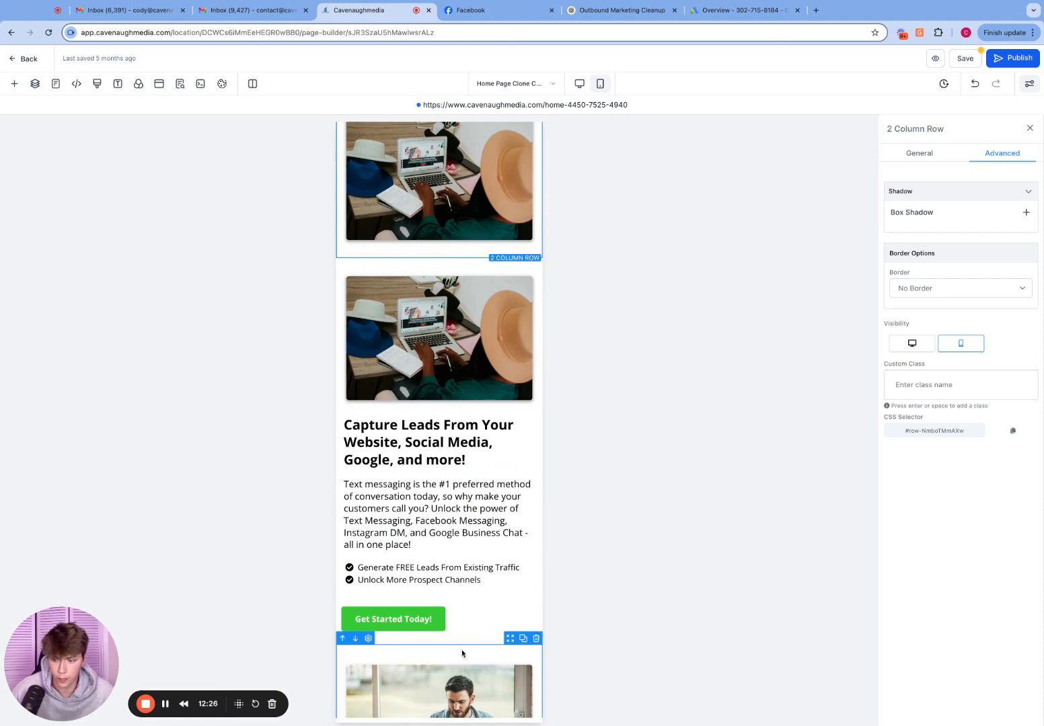
scroll(462, 653, "down", 7)
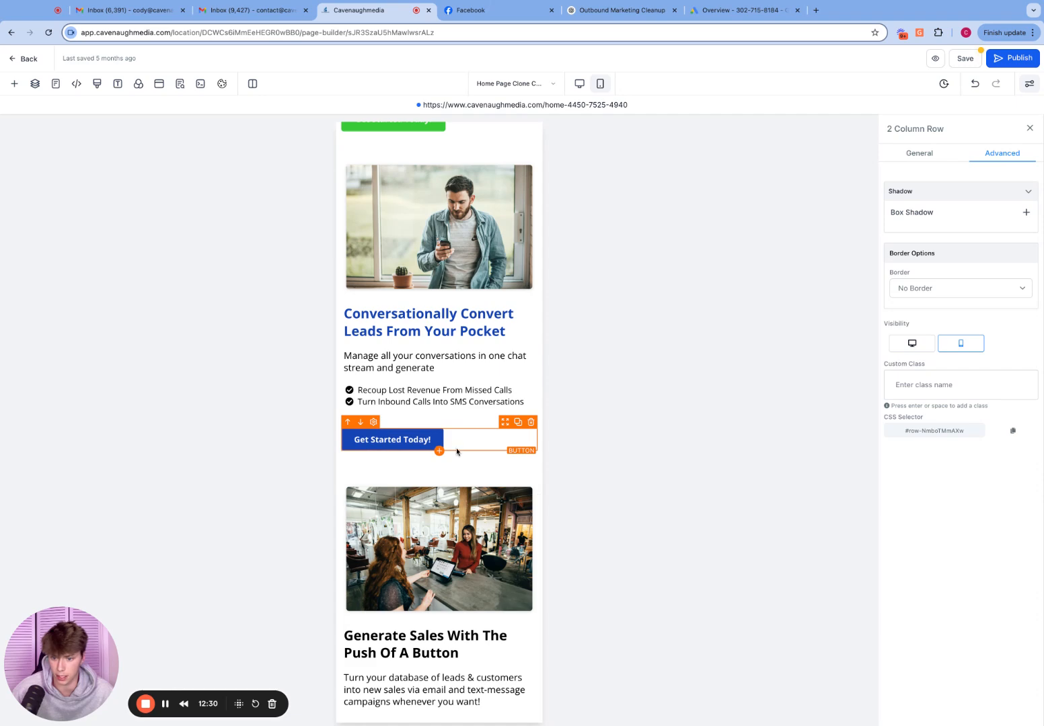
scroll(470, 447, "down", 1)
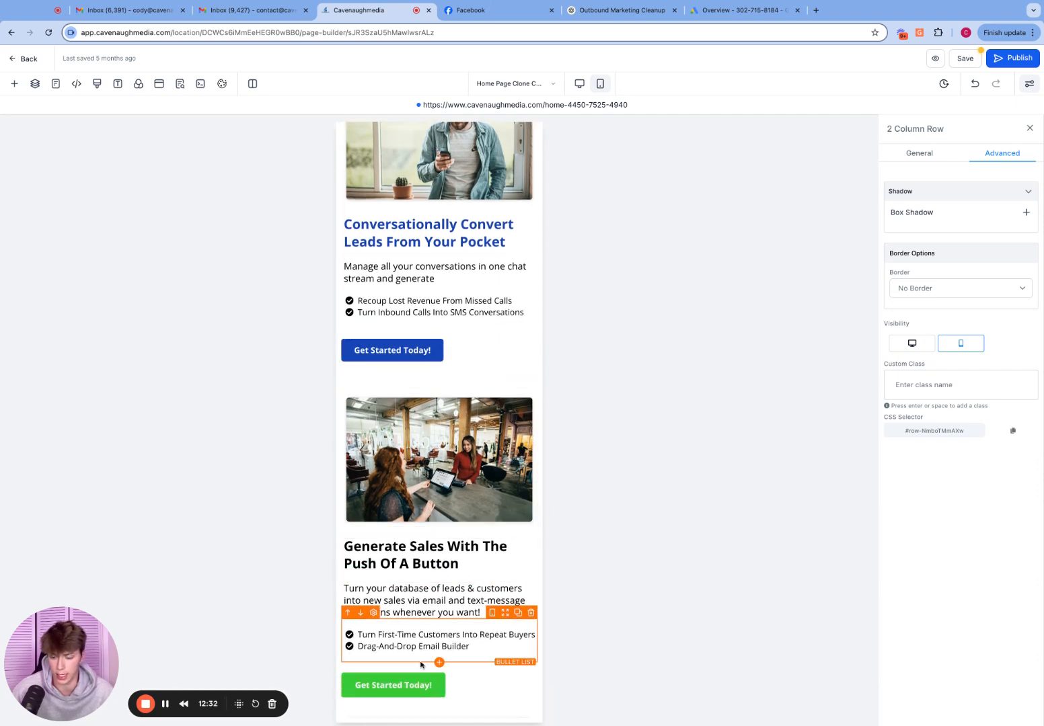
scroll(425, 668, "down", 1)
scroll(424, 669, "down", 8)
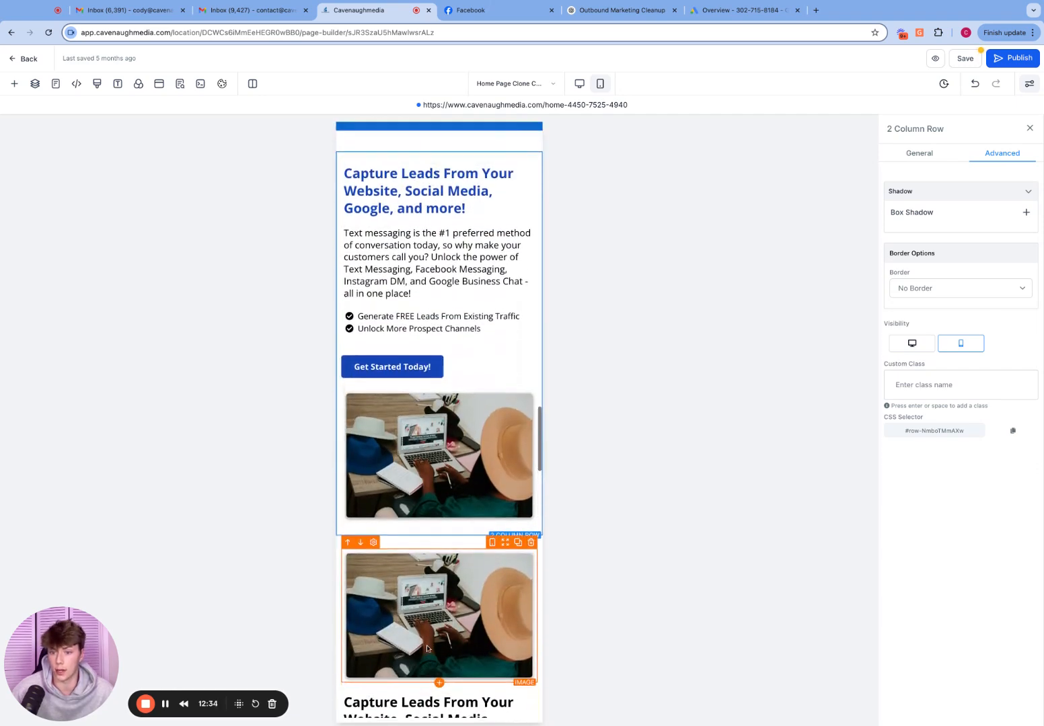
scroll(470, 475, "down", 4)
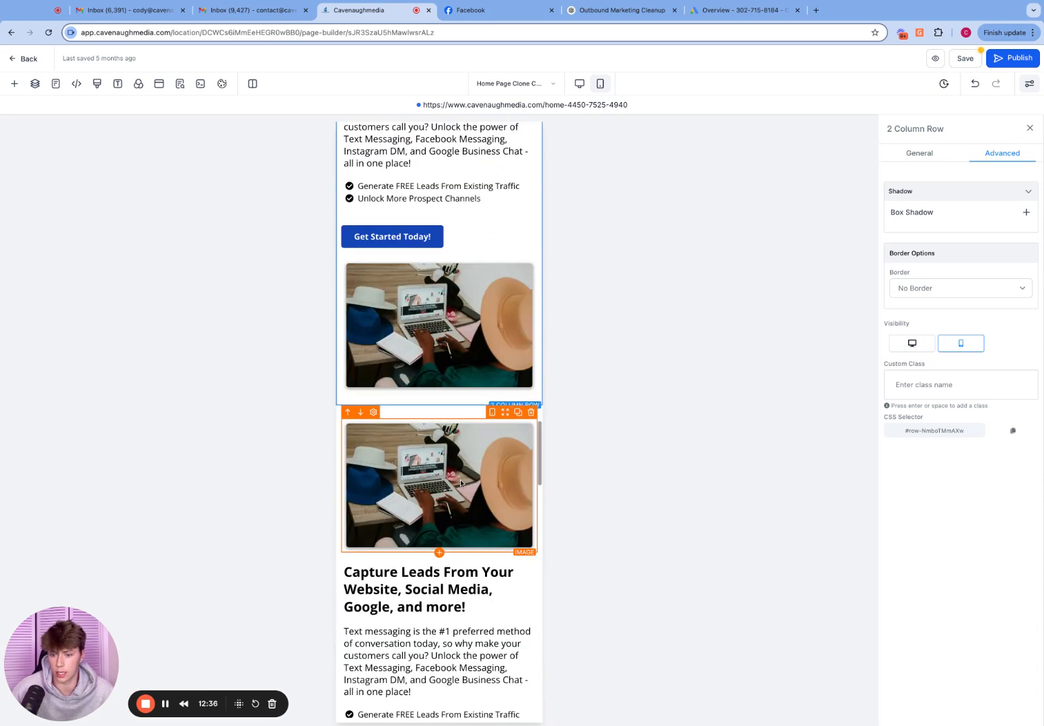
scroll(462, 483, "down", 10)
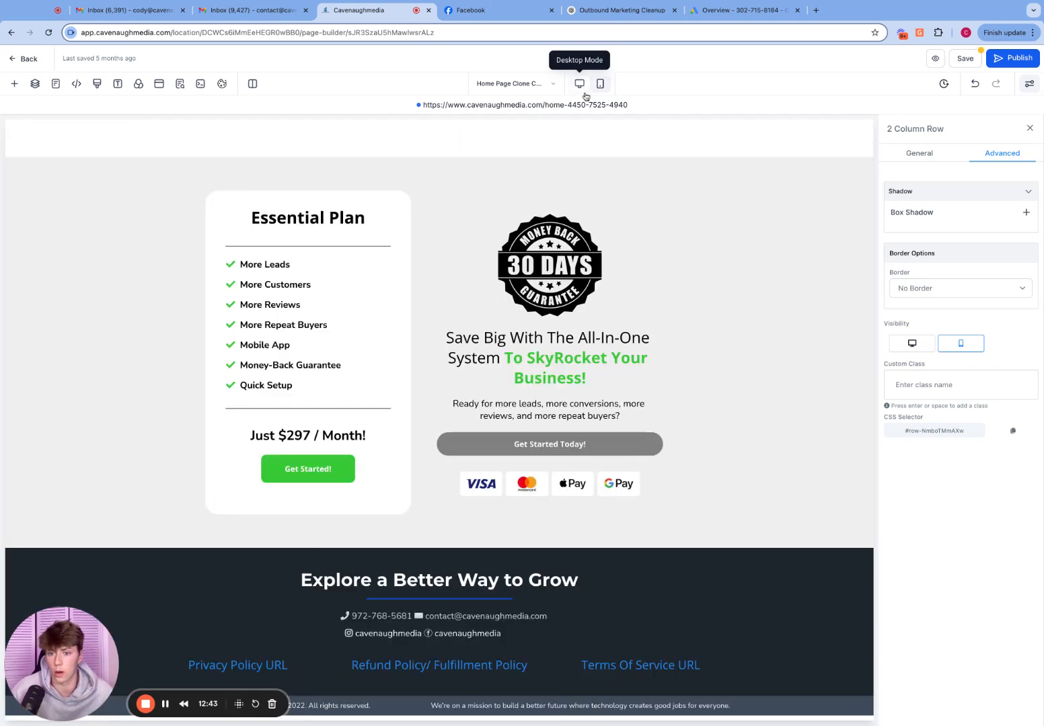
Step: Toggle to desktop view and back to mobile, and set the upper "Capture Leads From Your Website" row's visibility to desktop only
left_click(581, 85)
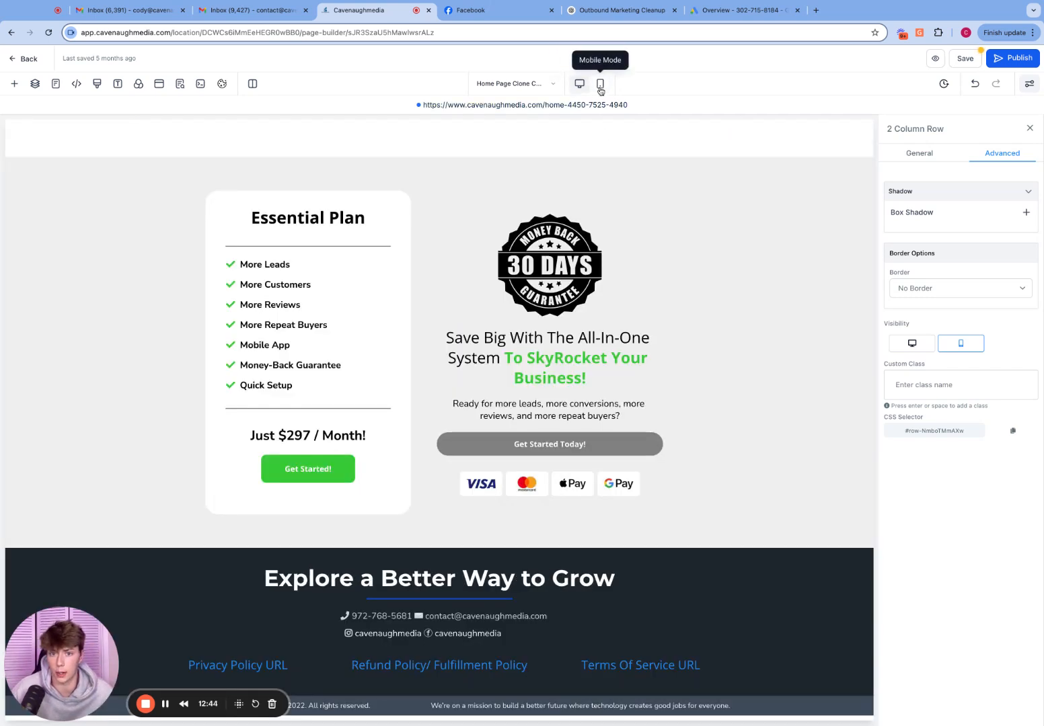
left_click(599, 84)
scroll(495, 340, "up", 9)
scroll(493, 336, "up", 6)
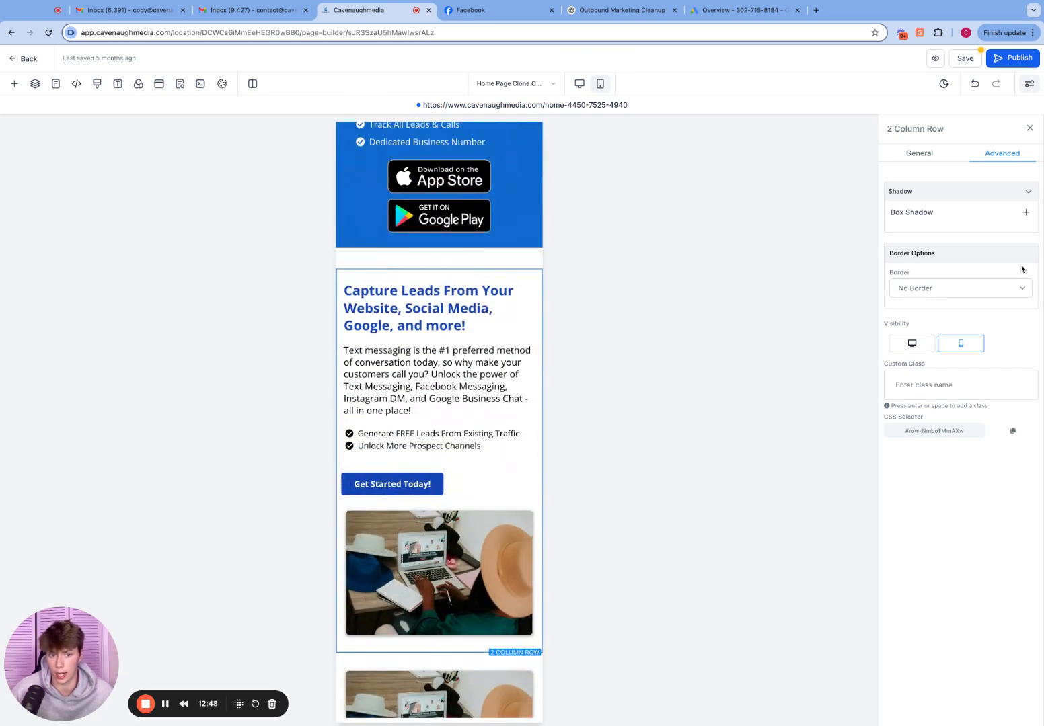
left_click(961, 348)
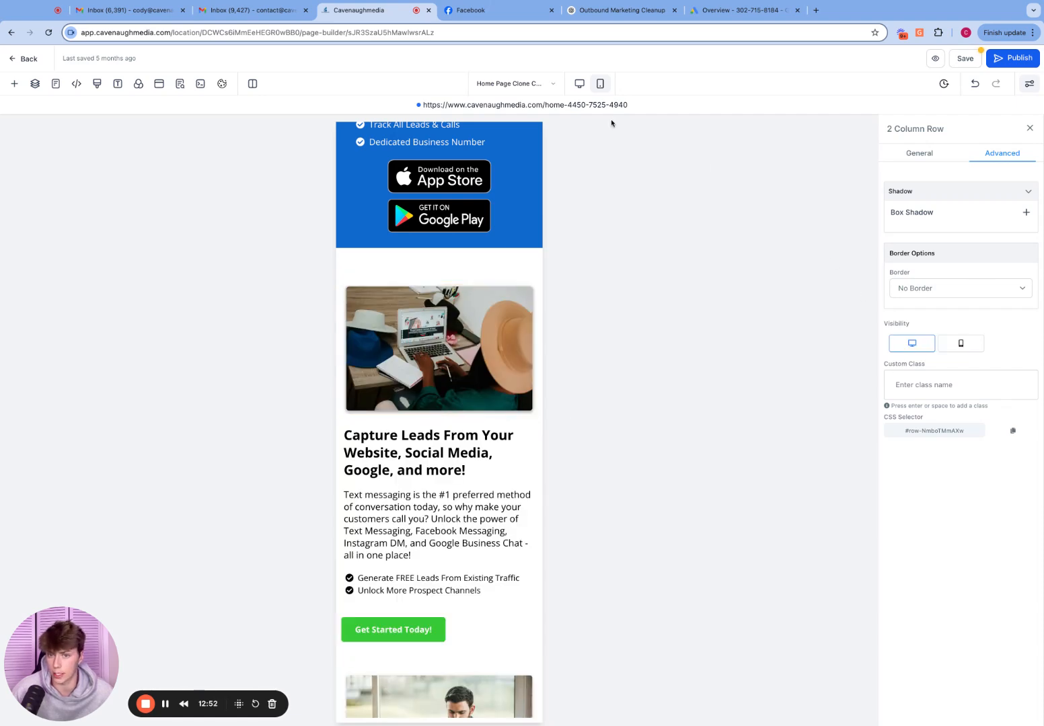
Step: Return to desktop view and delete the upper "Capture Leads From Your Website" row
left_click(579, 83)
scroll(658, 316, "up", 5)
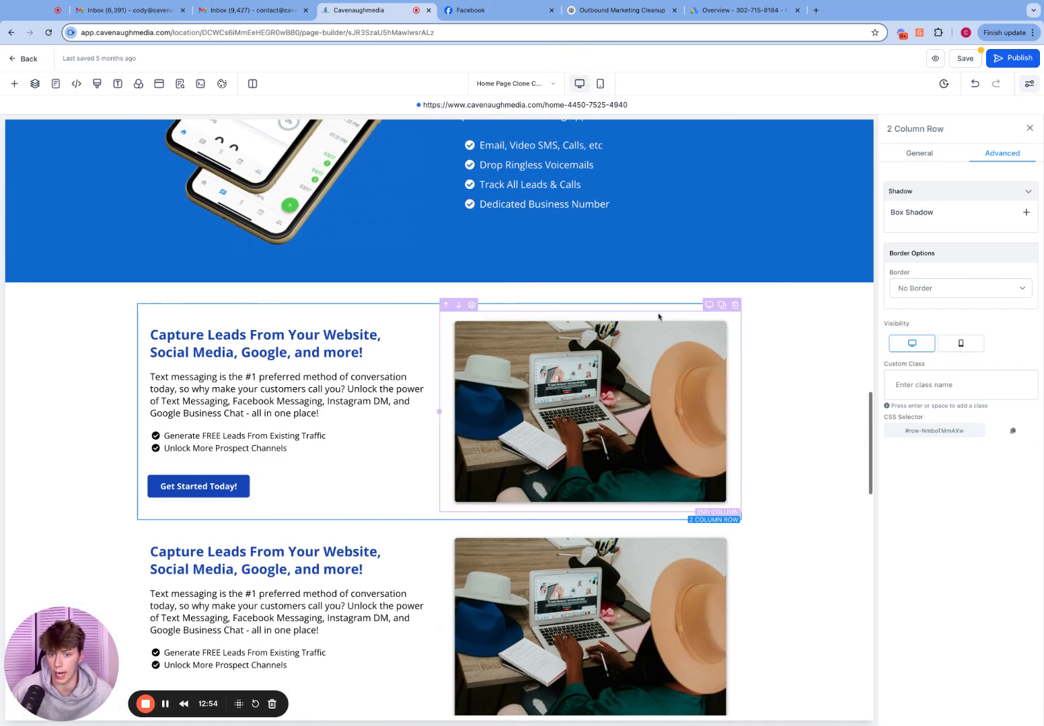
left_click(734, 297)
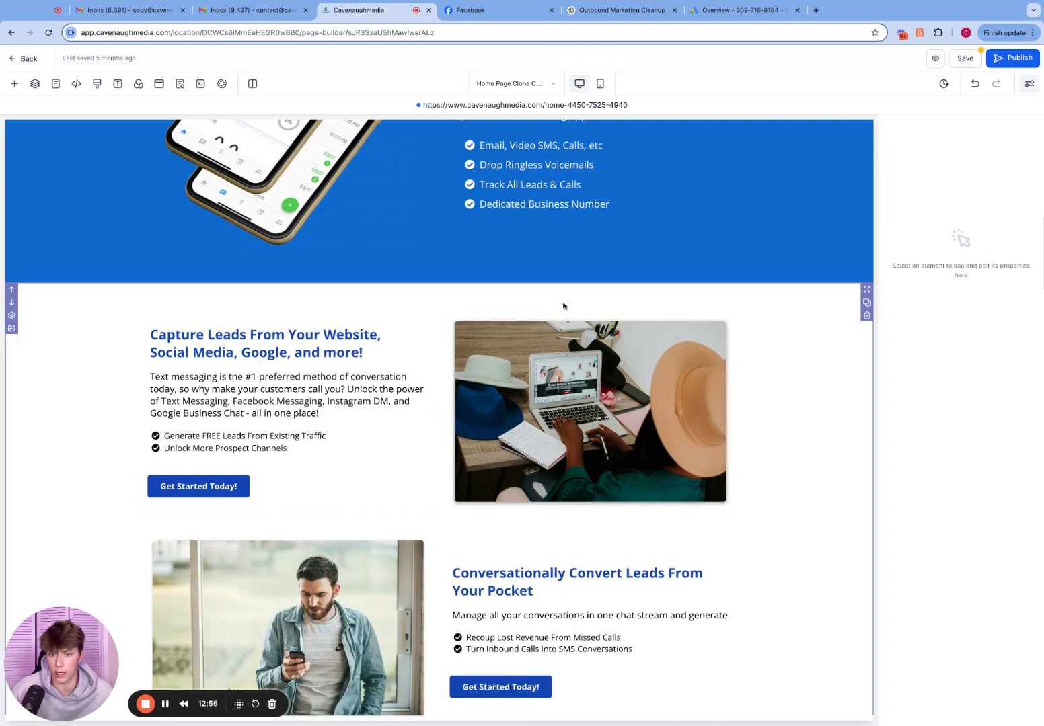
Step: Check the device visibility in the advanced settings of each of the four two-column rows in the Capture Leads section
left_click(669, 306)
left_click(995, 154)
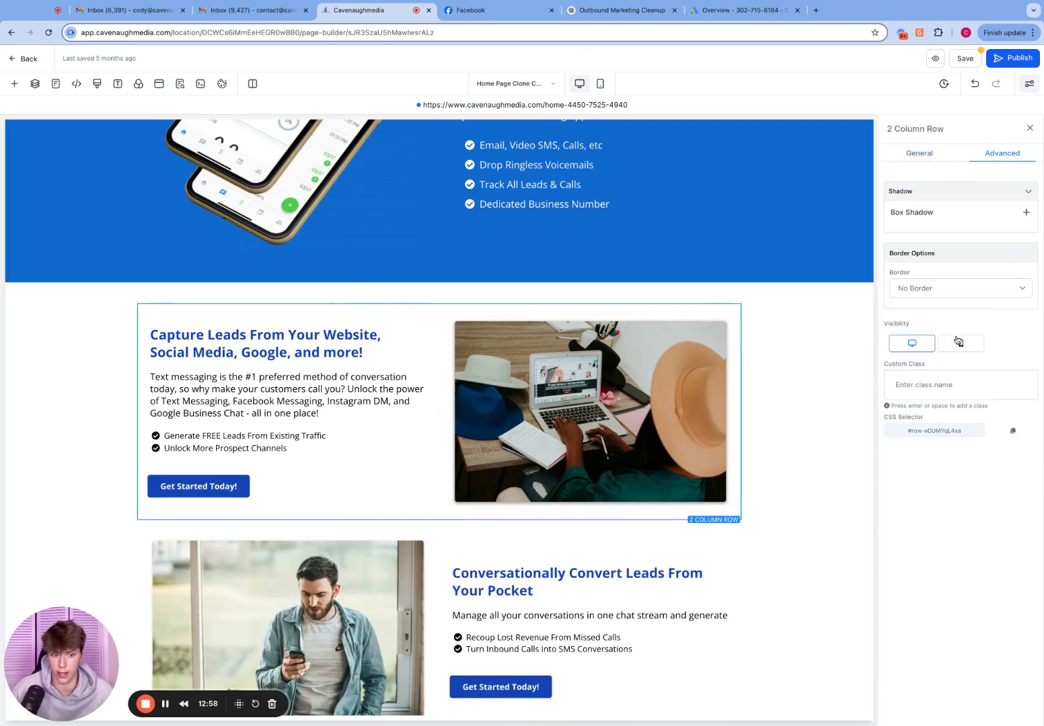
left_click(466, 527)
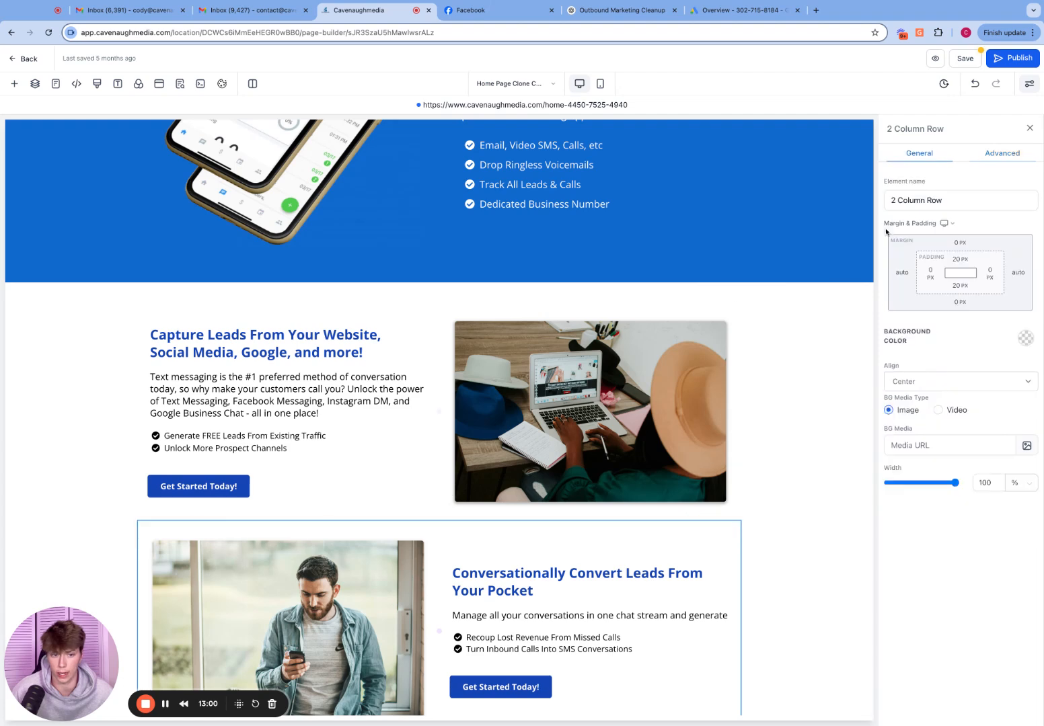
left_click(994, 153)
scroll(404, 403, "down", 5)
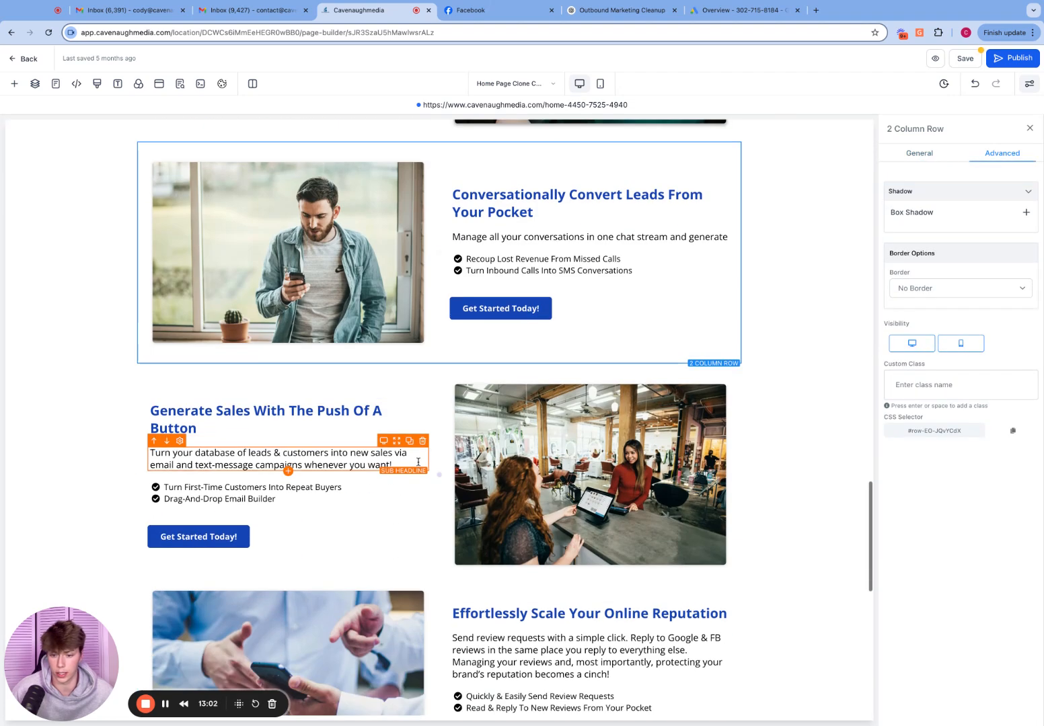
left_click(384, 380)
left_click(1013, 154)
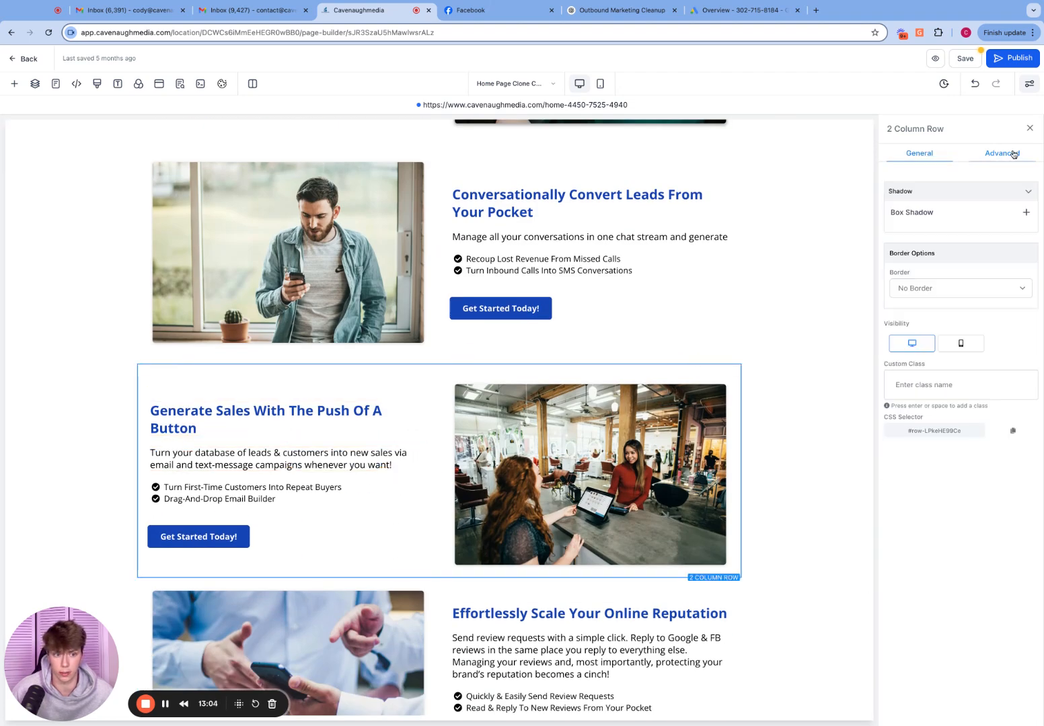
left_click(507, 585)
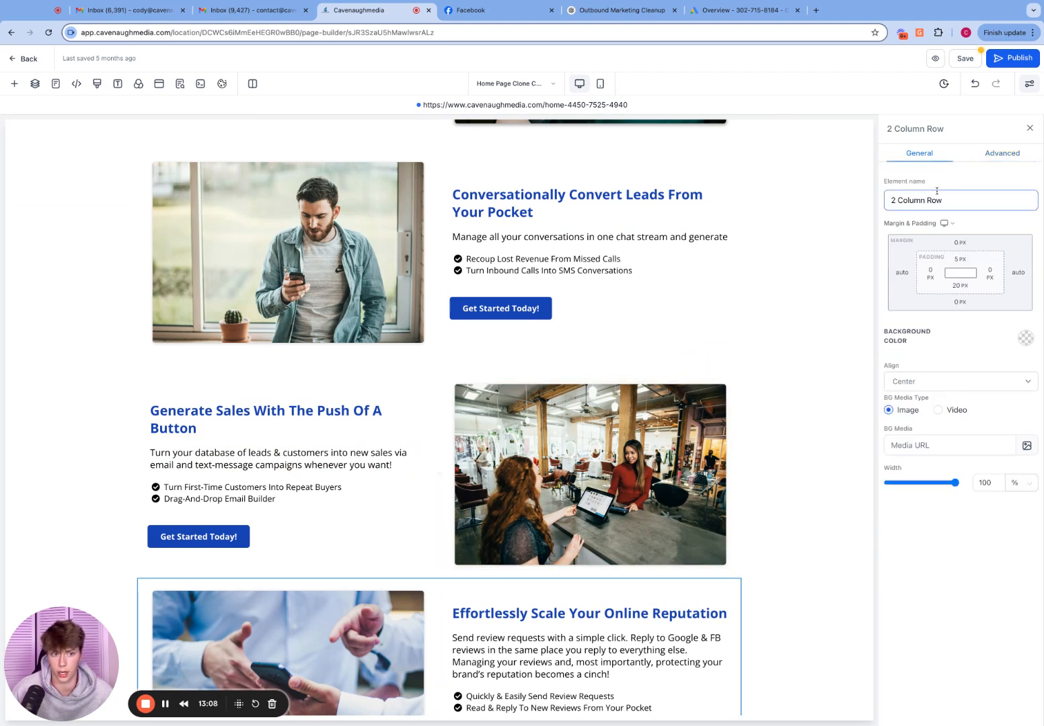
left_click(981, 163)
scroll(807, 447, "down", 8)
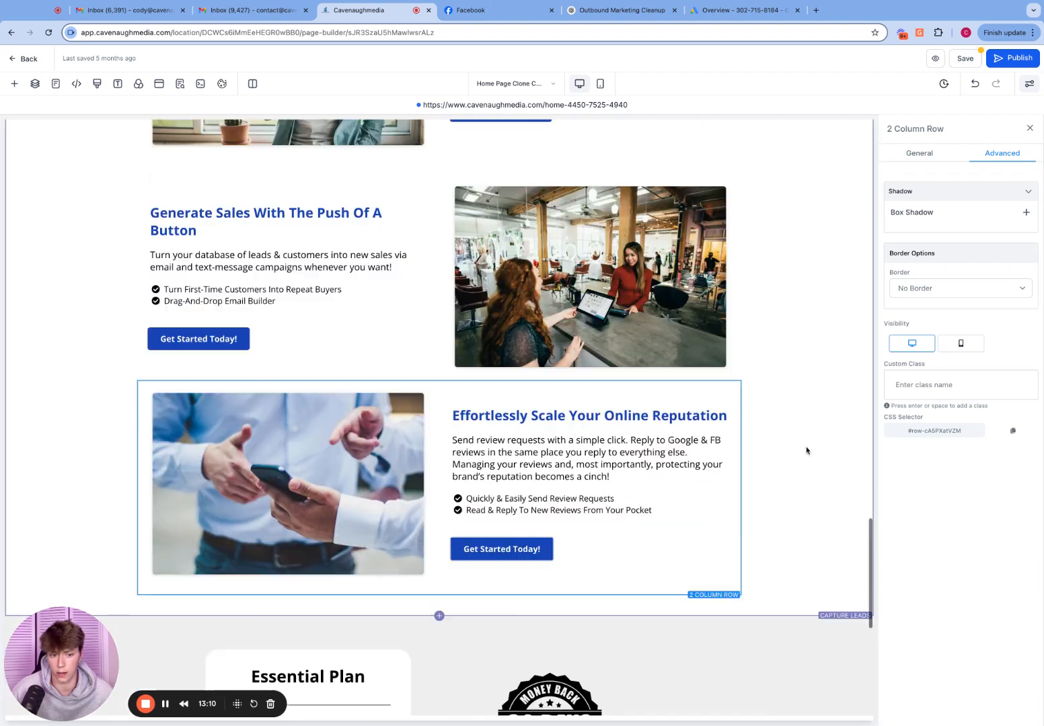
Step: Open the Essential Plan section's general properties, close them, and open them again
left_click(809, 444)
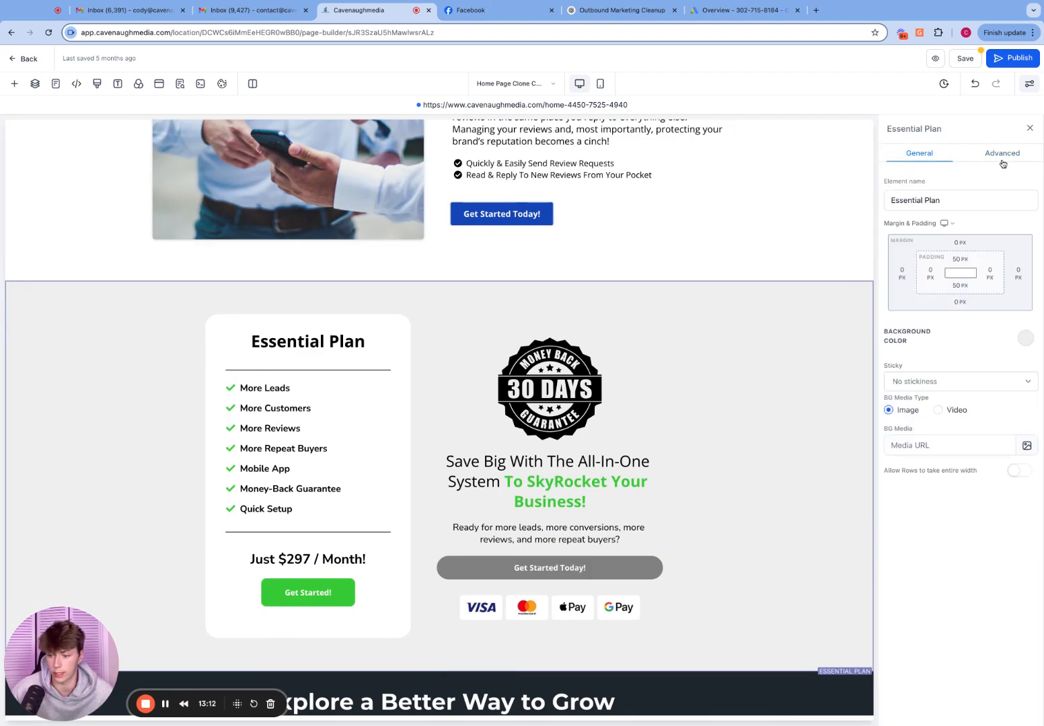
left_click(1029, 128)
scroll(928, 316, "down", 2)
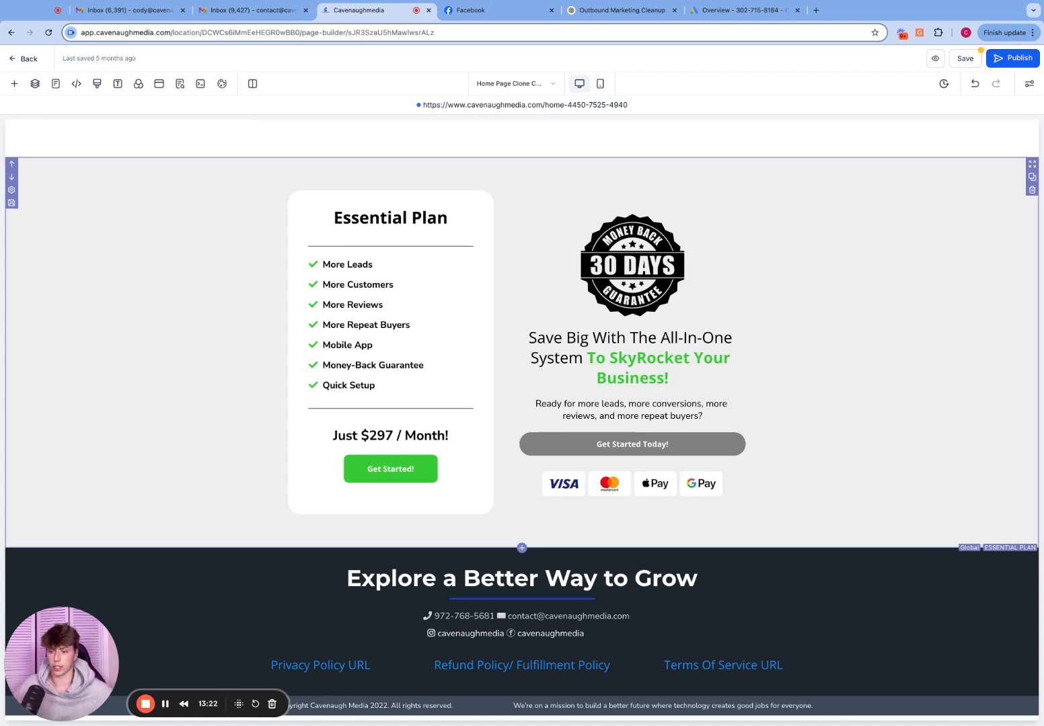
left_click(988, 203)
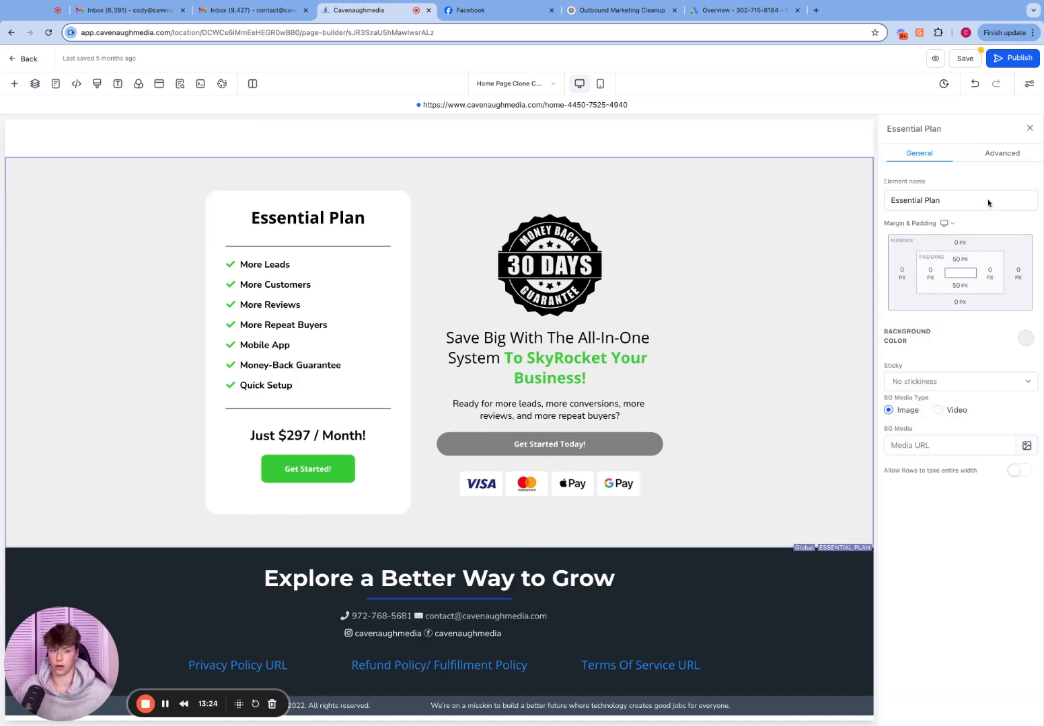
Step: Check the Essential Plan section's device visibility in its advanced settings and close the properties
left_click(1001, 153)
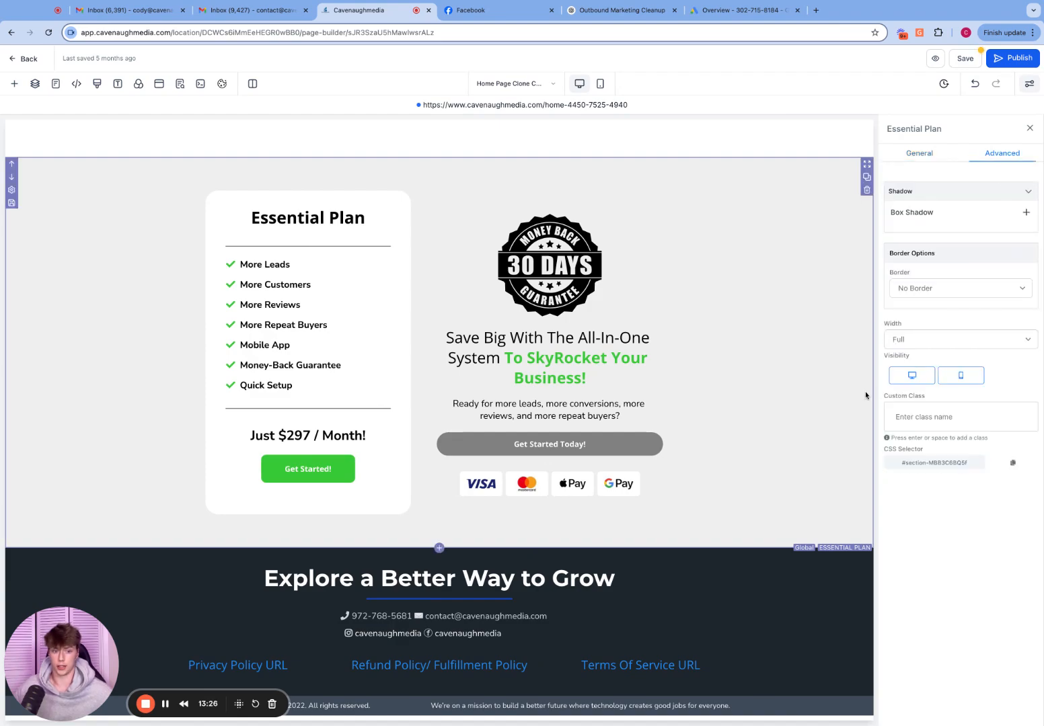
left_click(1028, 130)
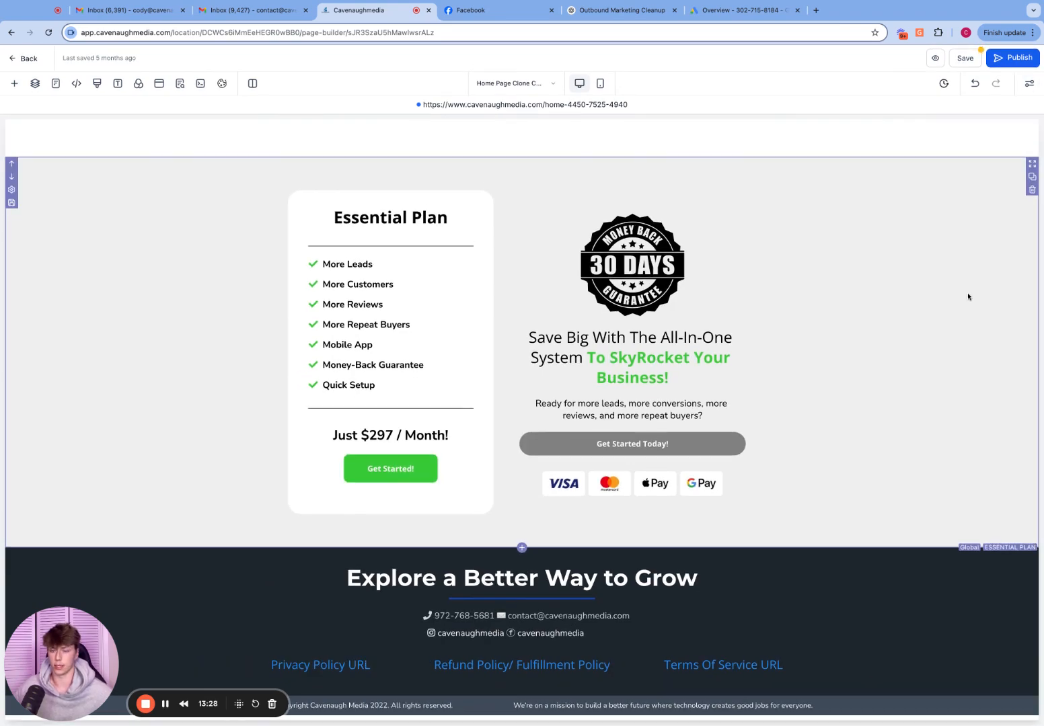
scroll(962, 299, "up", 20)
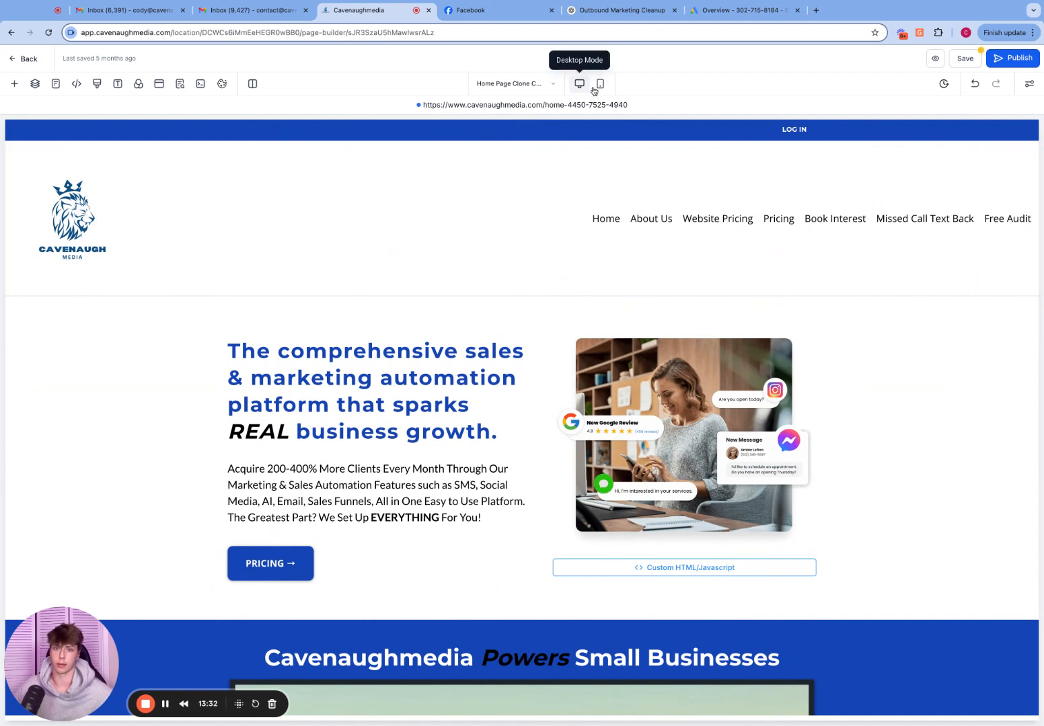
Step: Switch to the Pricing Clone Clone Clone page, discarding the unsaved changes, and close the Copyright section's properties
key("p")
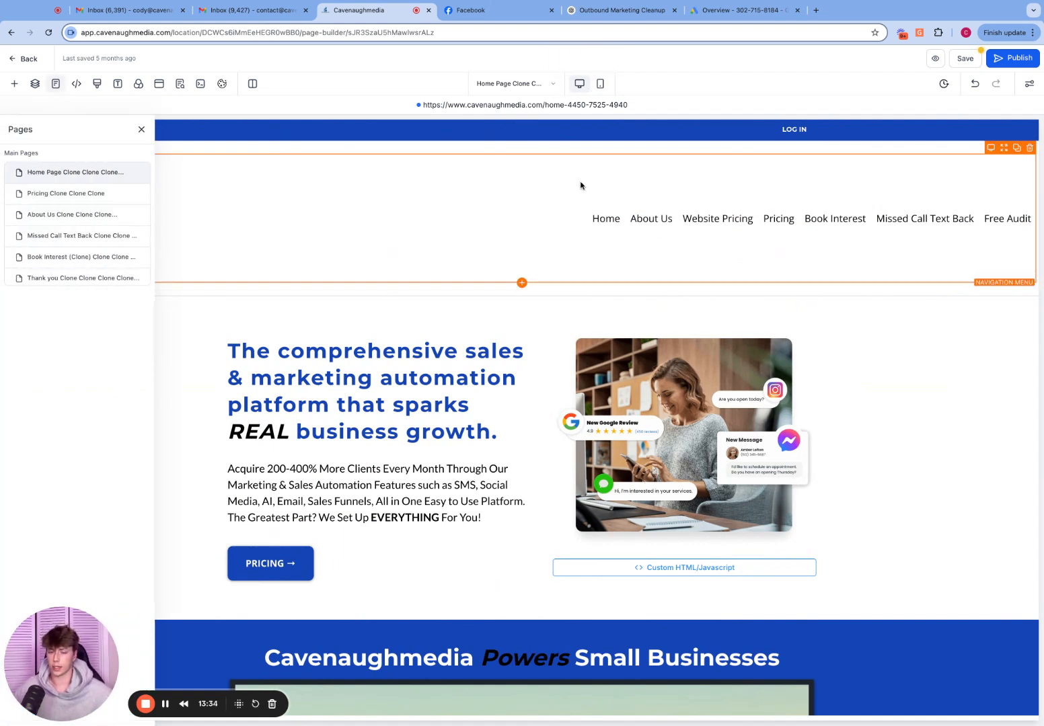
left_click(69, 195)
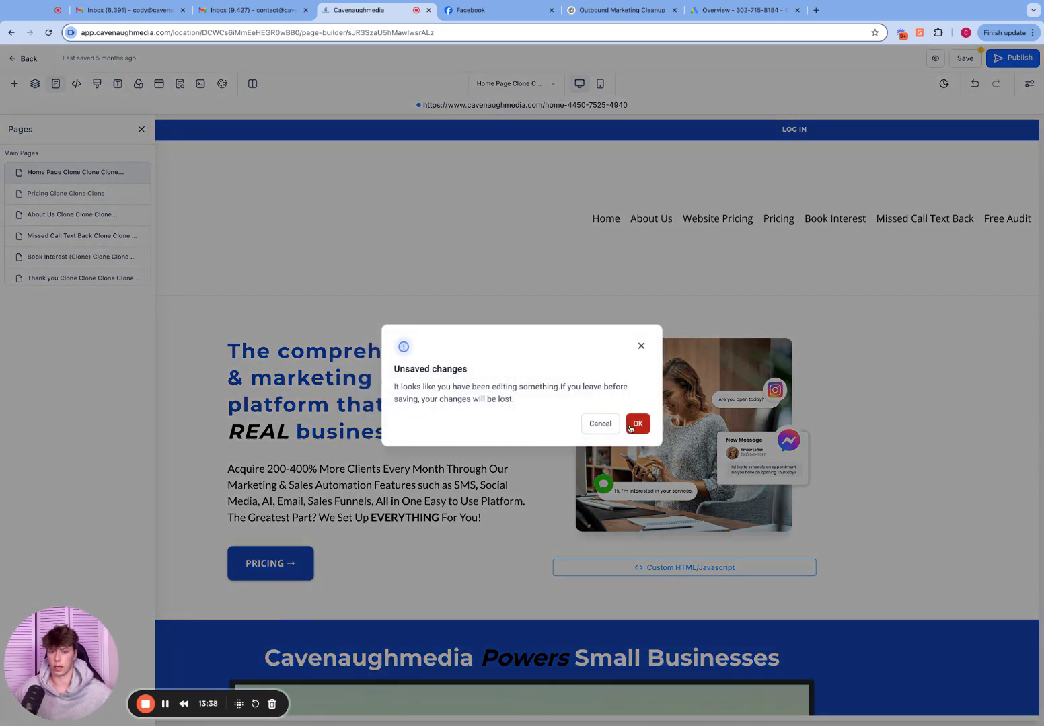
left_click(633, 422)
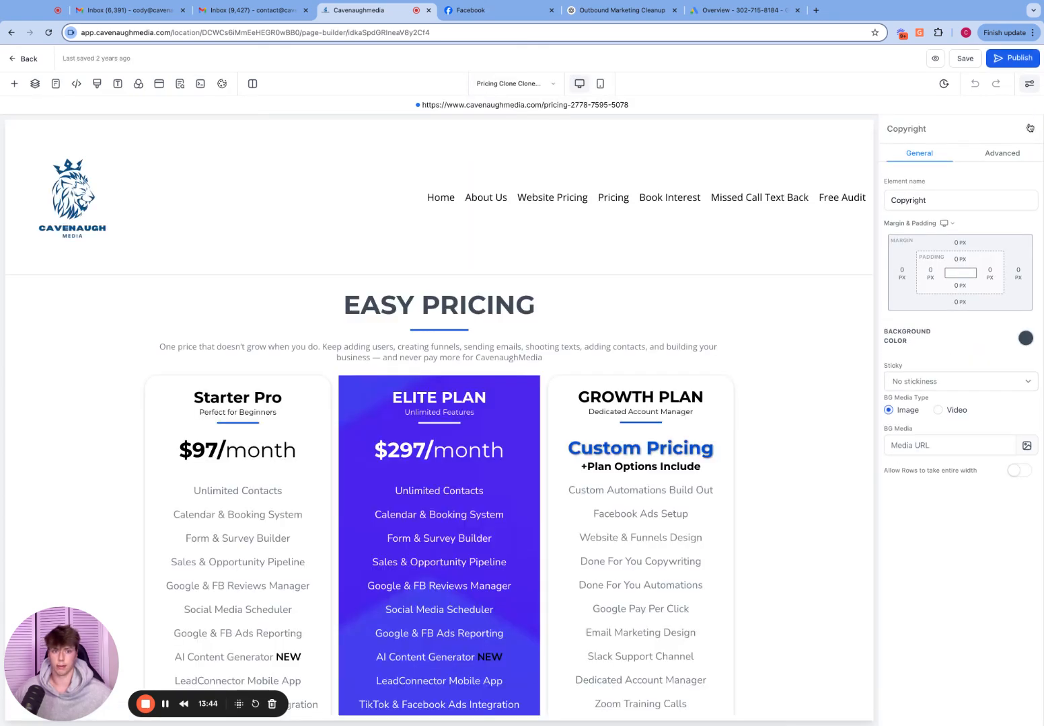
left_click(1028, 128)
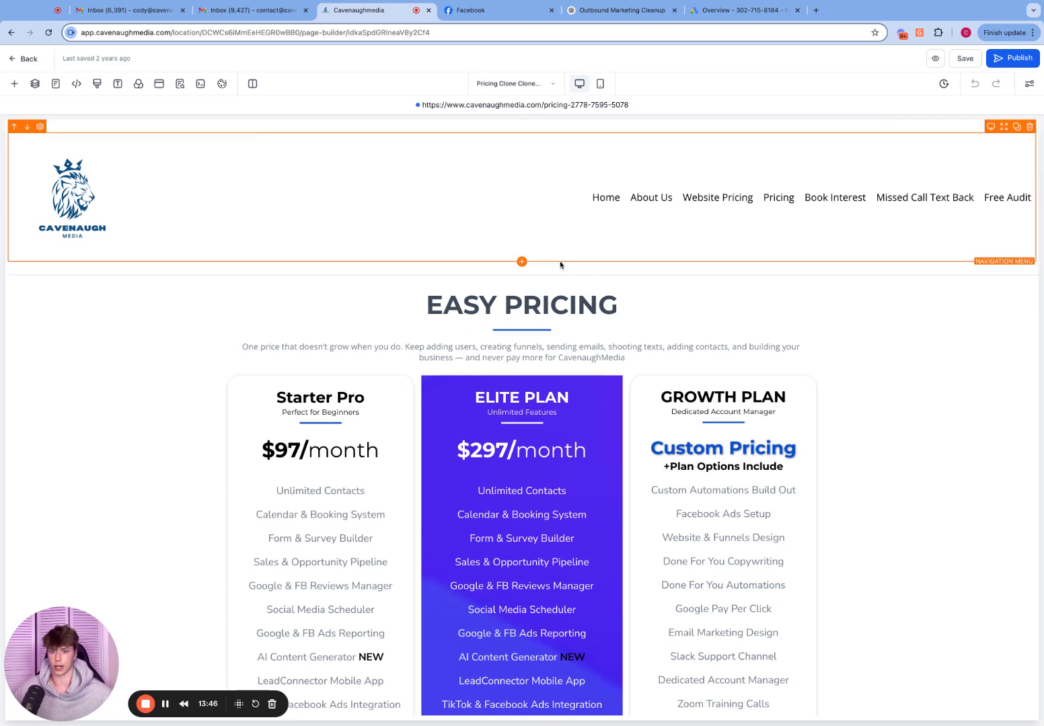
Step: Add a sub-headline below the header's navigation menu and publish the Pricing page, accepting the global section change
left_click(524, 261)
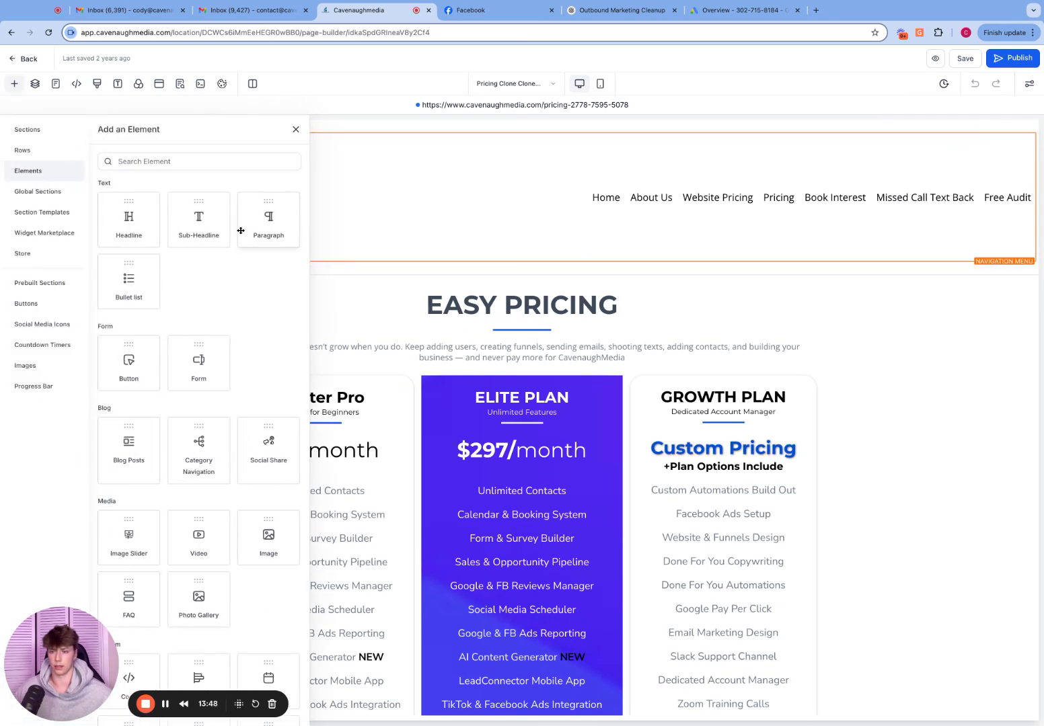
left_click(227, 227)
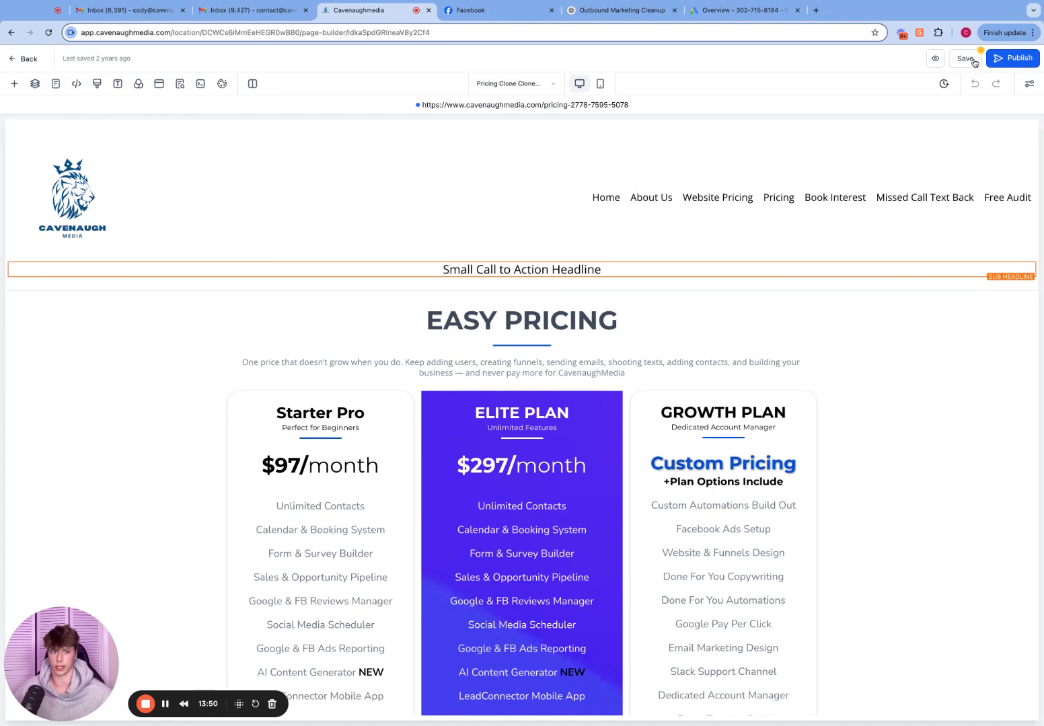
left_click(1002, 59)
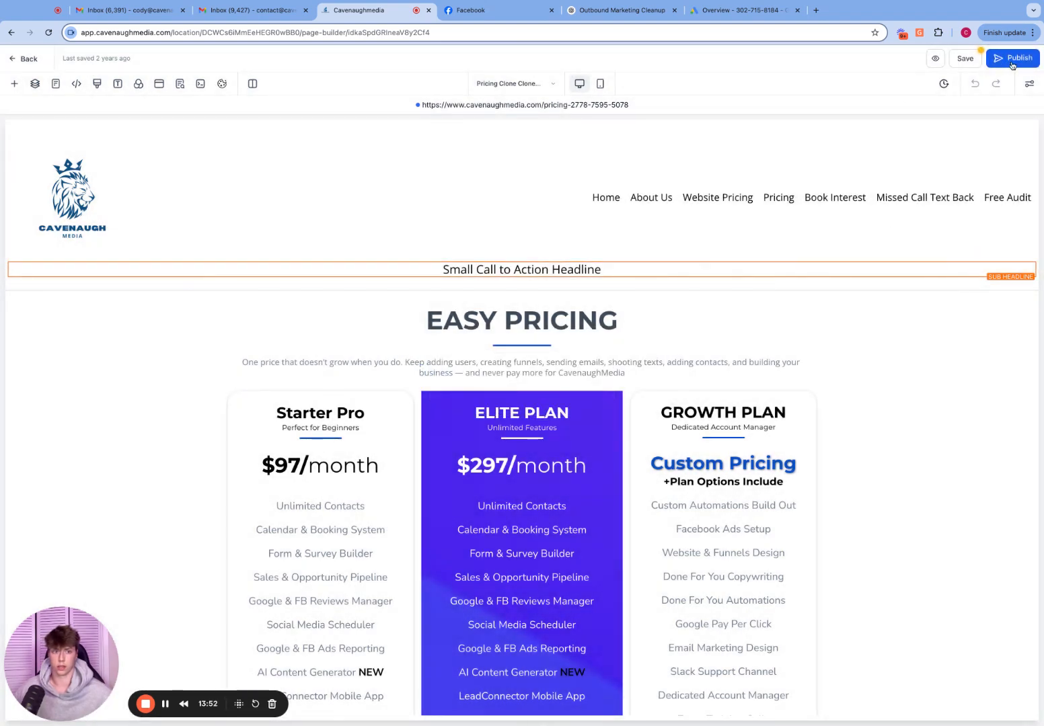
left_click(1011, 62)
left_click(647, 425)
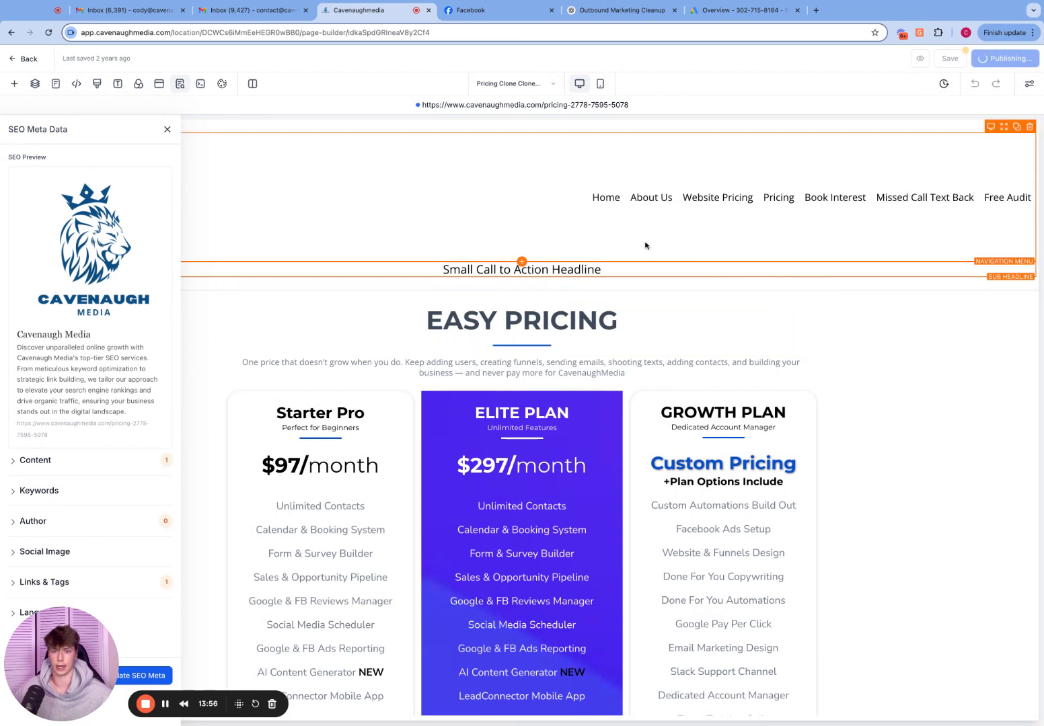
left_click(166, 129)
Step: Open the Home Page and delete the "Small Call to Action Headline" sub-headline from its header
left_click(56, 84)
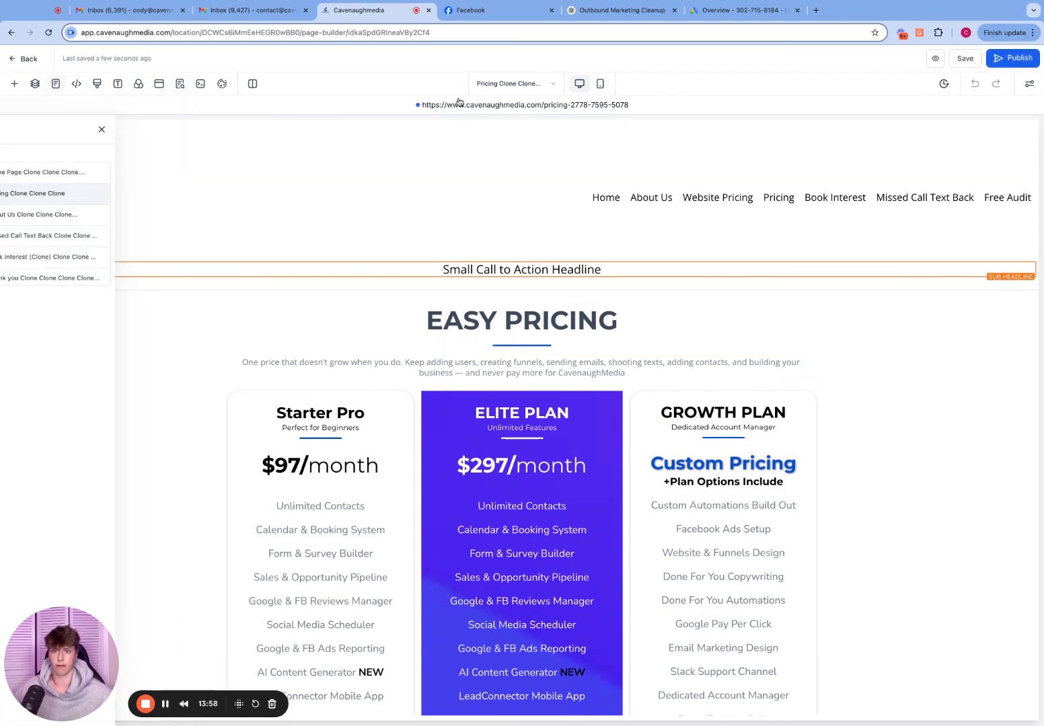
left_click(108, 177)
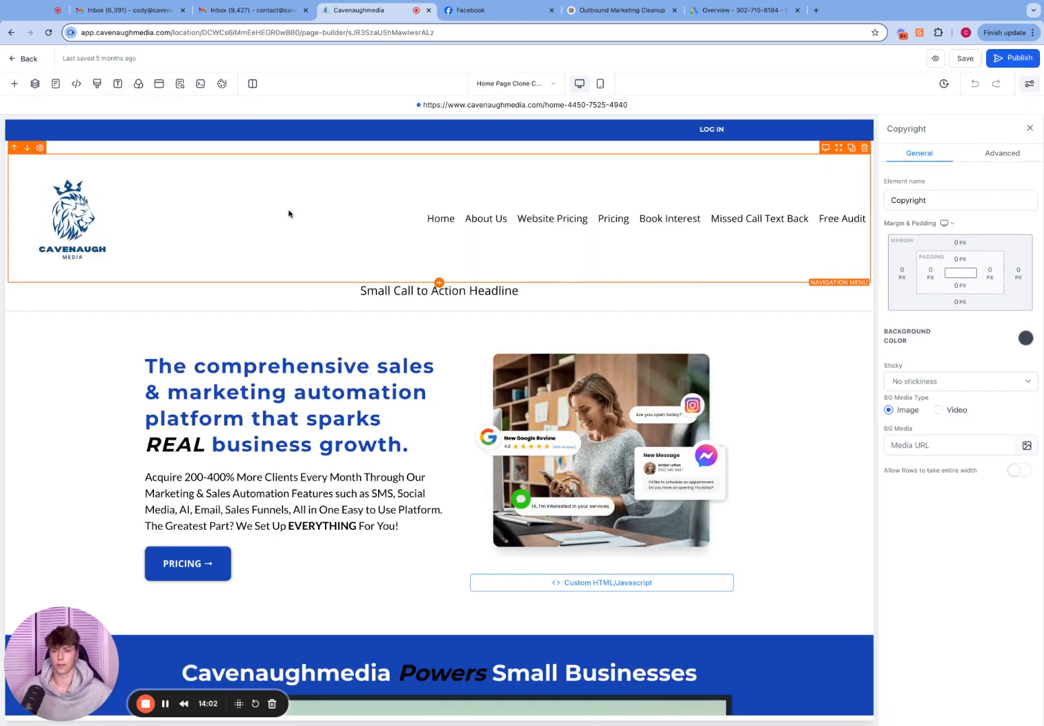
left_click(1030, 127)
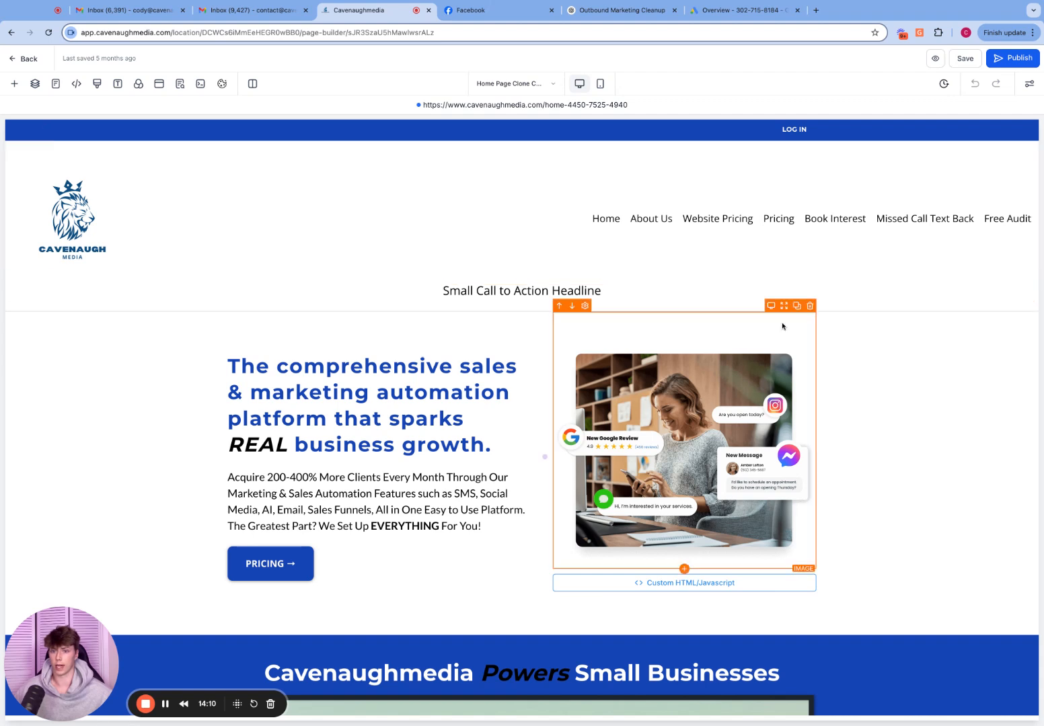
left_click(1028, 276)
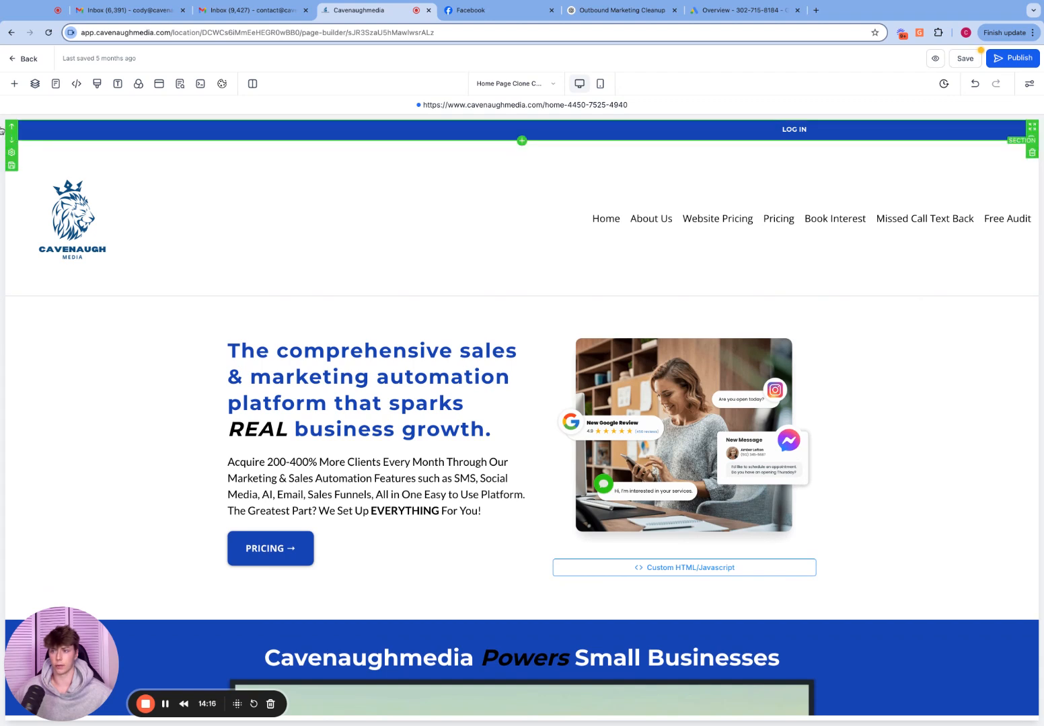
Step: View the list of available global sections and close it
left_click(14, 84)
left_click(41, 192)
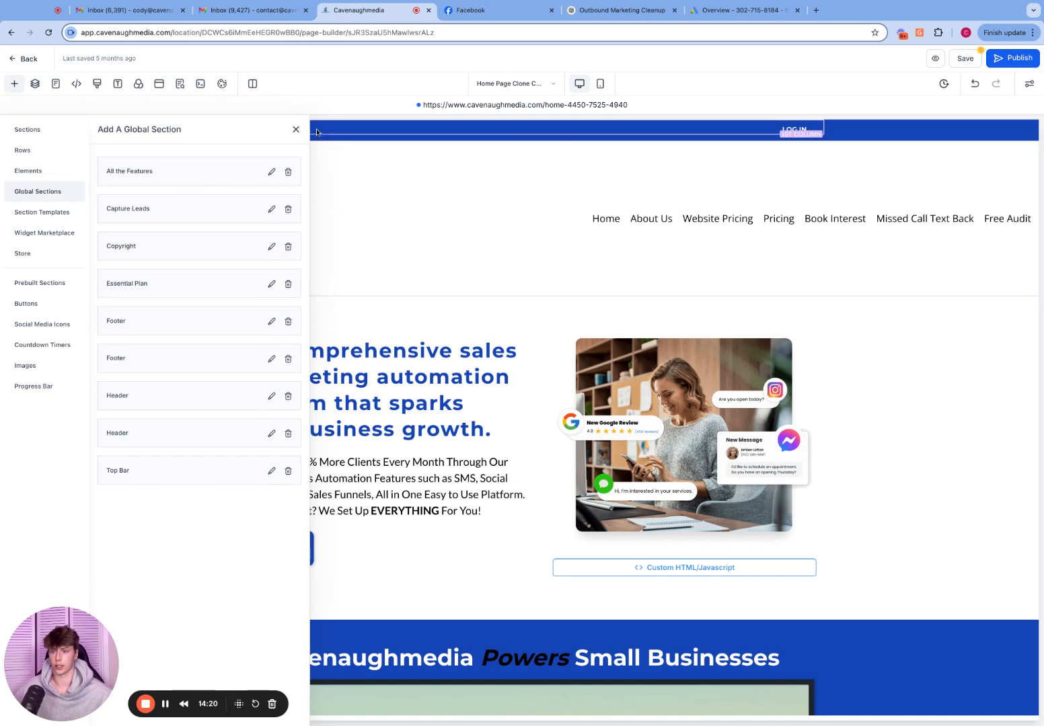
left_click(295, 130)
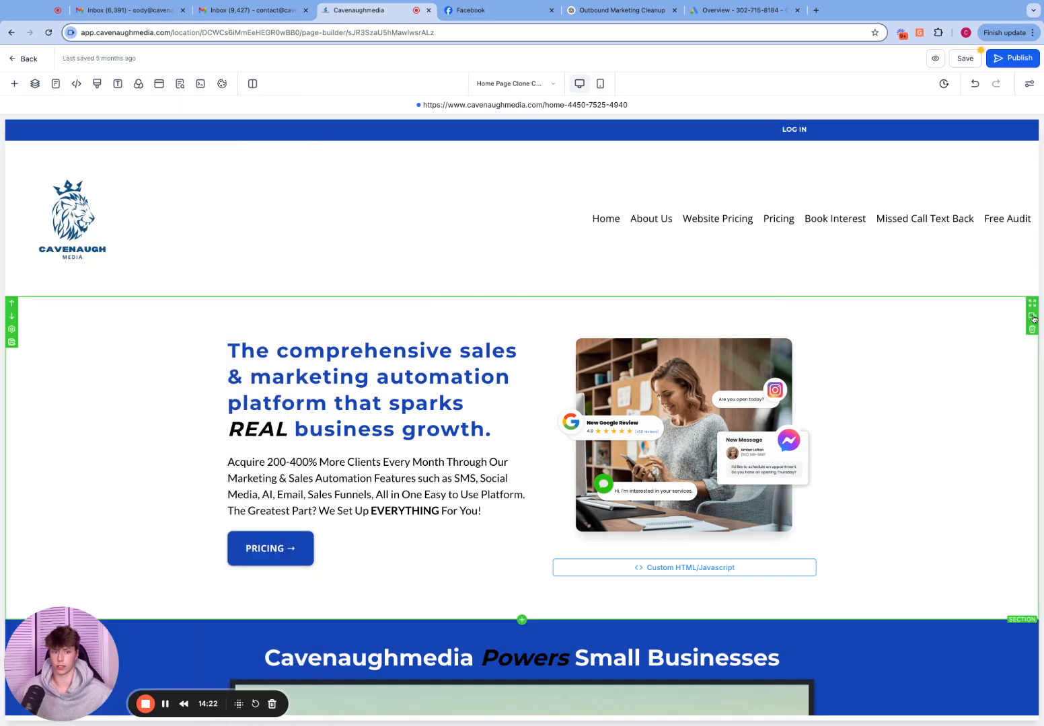
Step: Save the Home Page hero section to Global Sections as "Section 2 Home Page" and publish the page, accepting the global section change
left_click(11, 342)
left_click(517, 374)
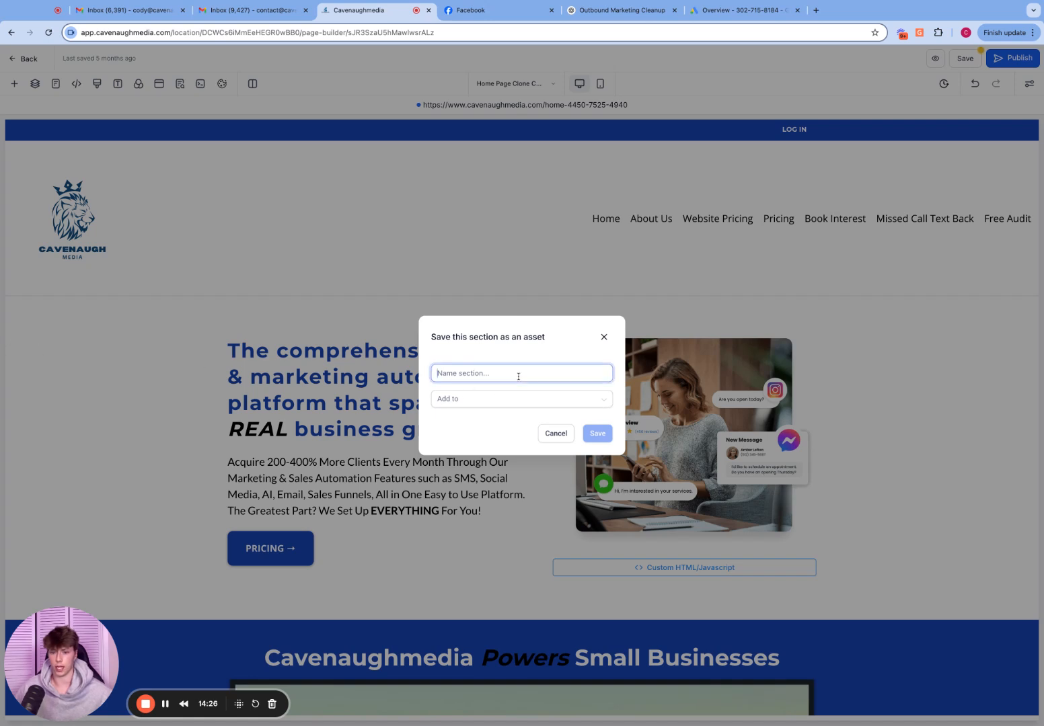
type("Sect")
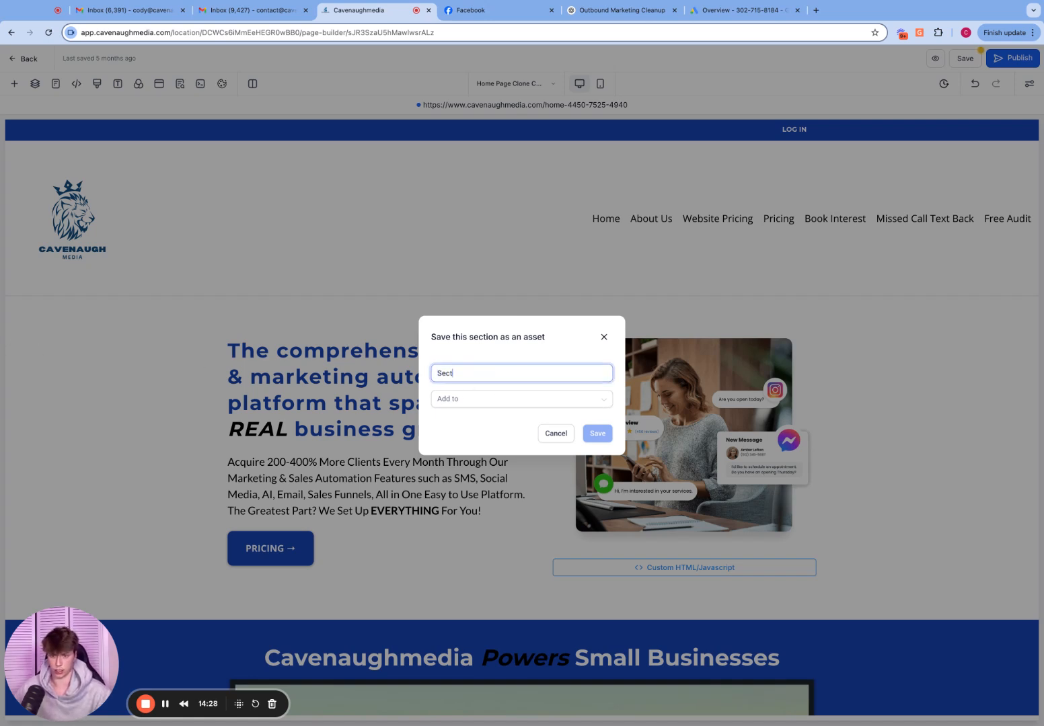
type("ion 2 Home Page")
left_click(523, 396)
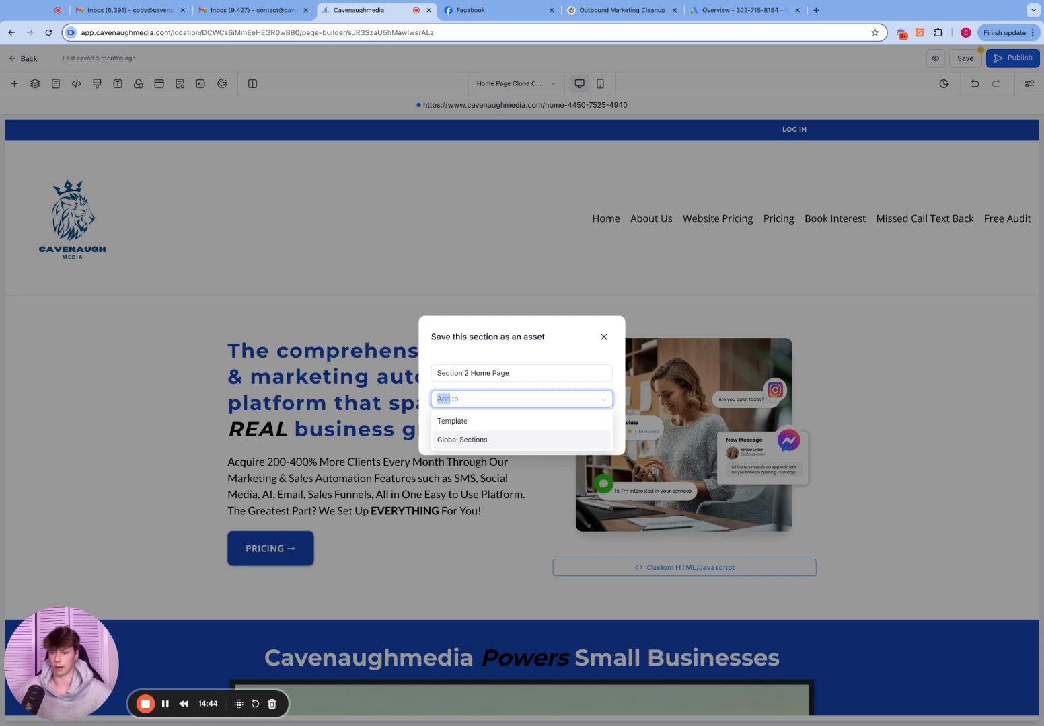
left_click(564, 439)
left_click(564, 435)
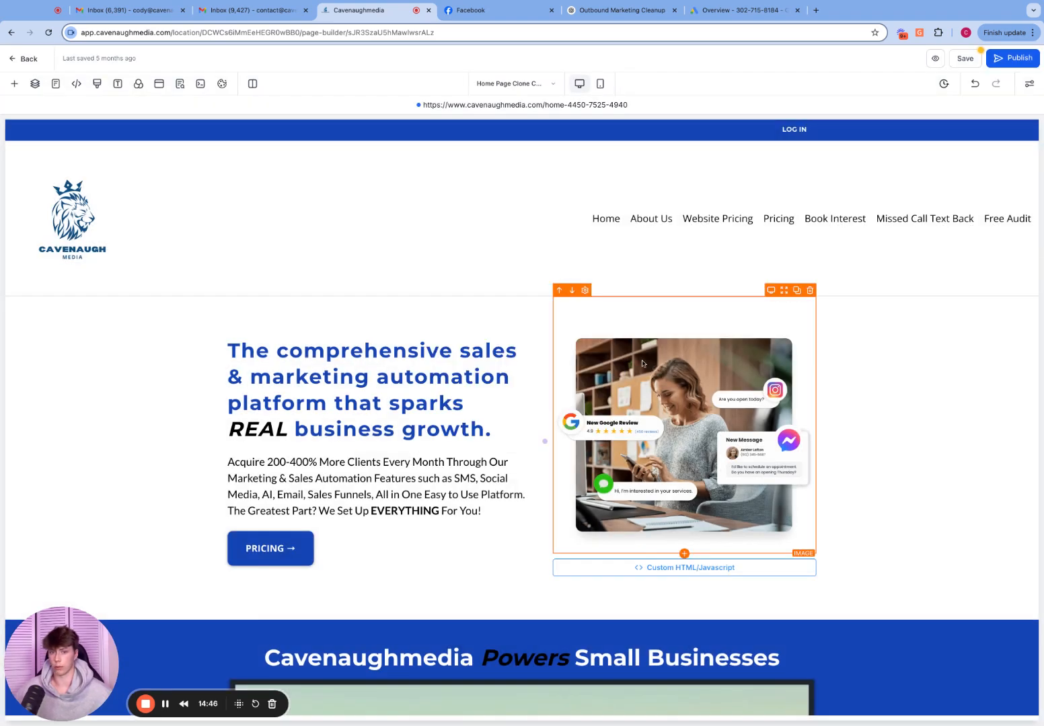
left_click(1019, 58)
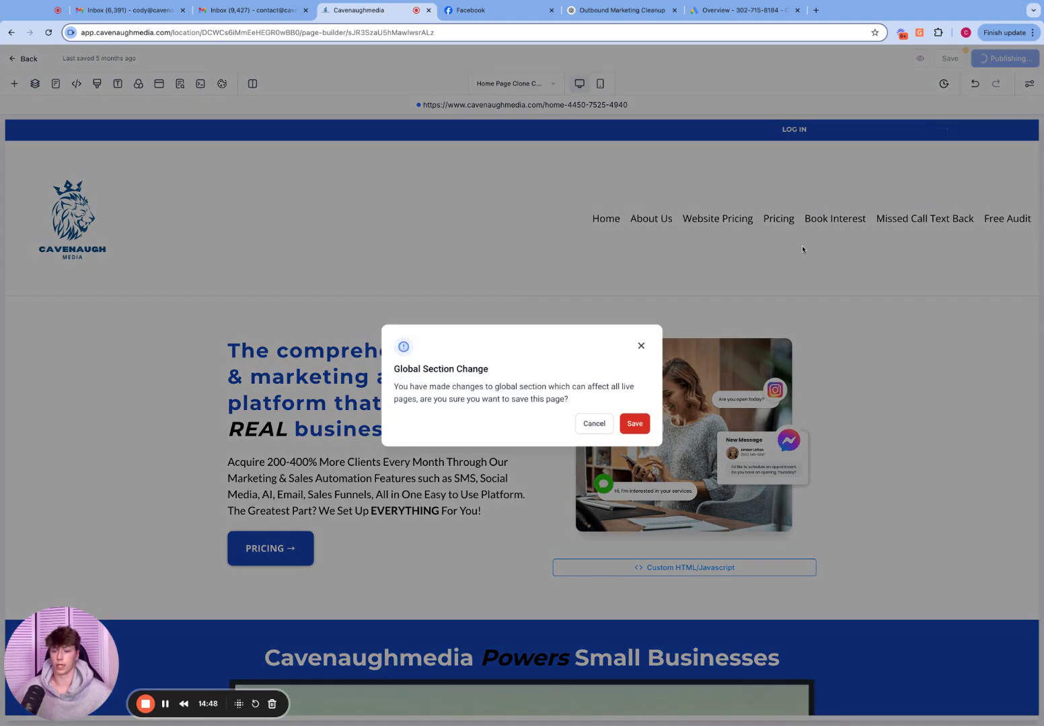
left_click(630, 425)
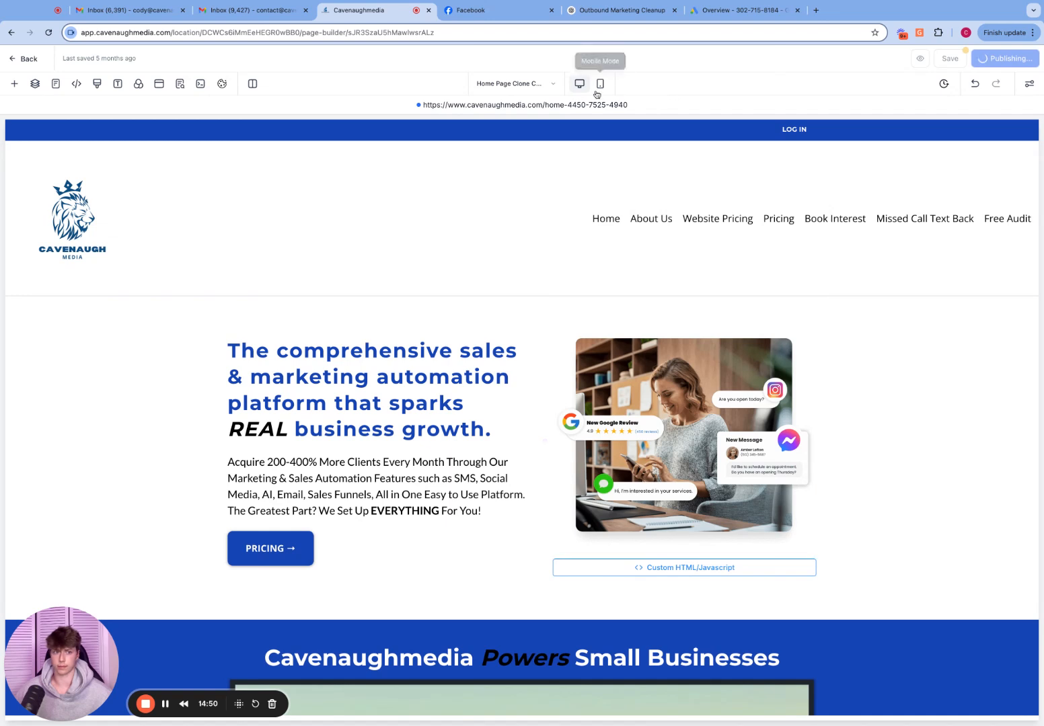
Step: Open the Pricing page and insert the "Section 2 Home Page" global section
left_click(544, 89)
left_click(84, 192)
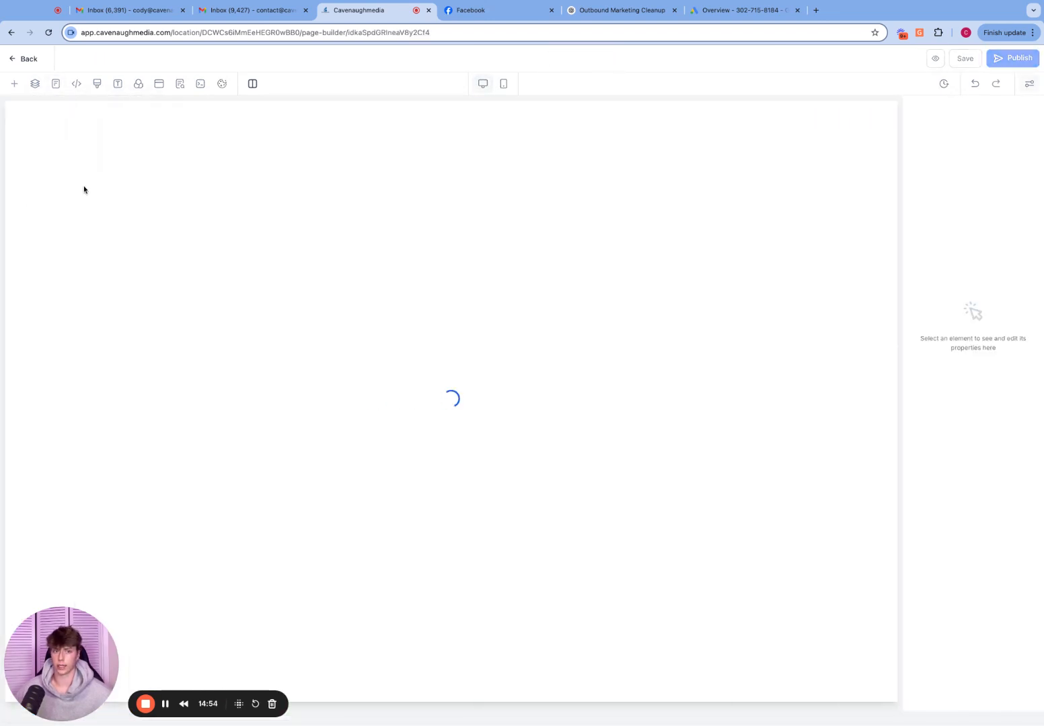
left_click(14, 84)
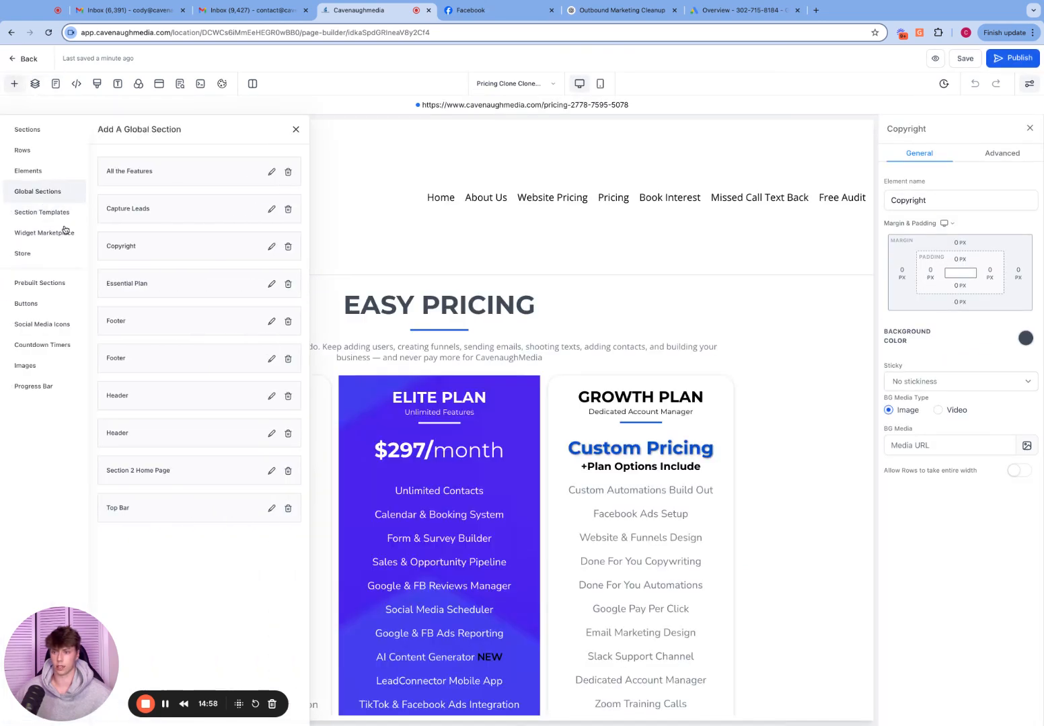
left_click(164, 472)
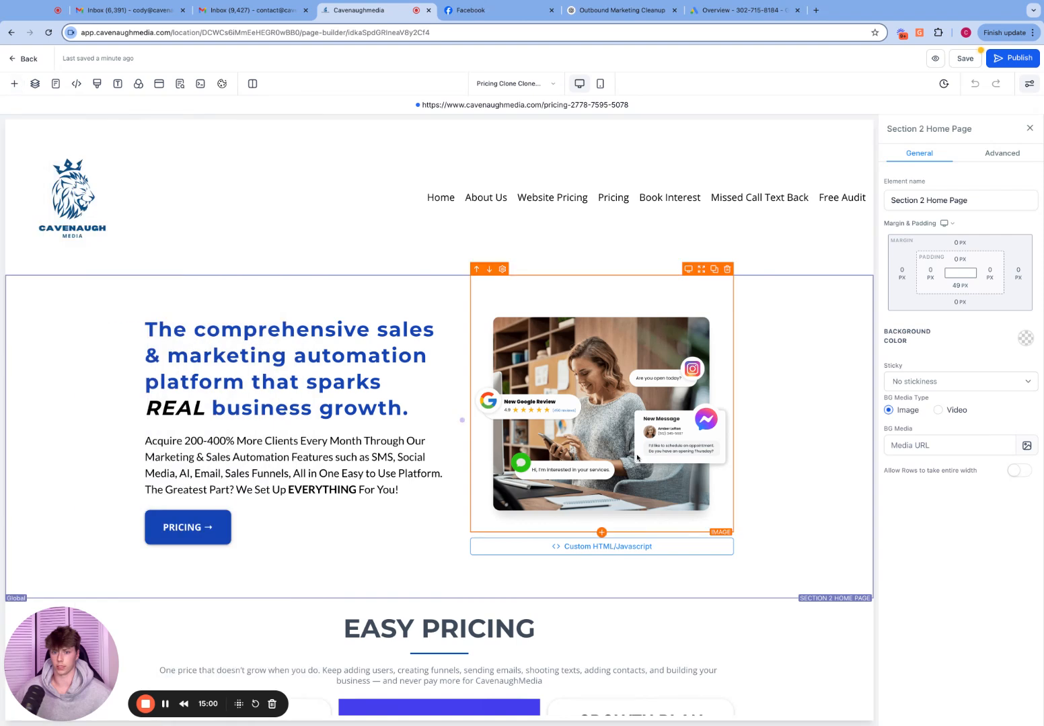
Step: Add the line "testing" to the end of the hero paragraph and publish the Pricing page, accepting the global section change
left_click(309, 473)
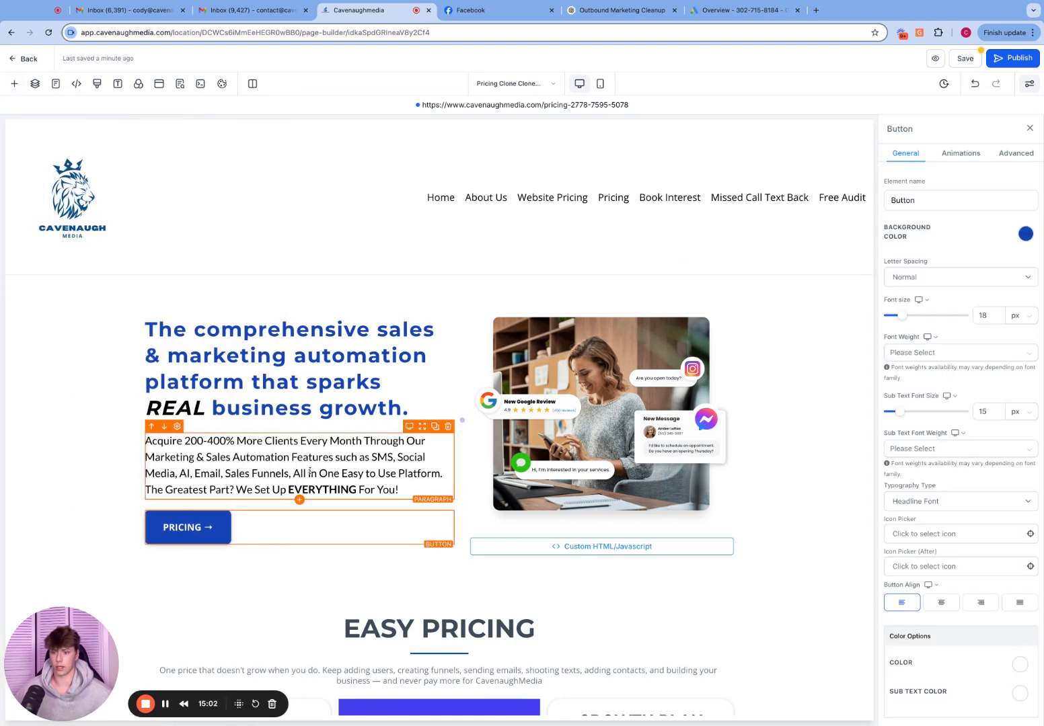
key("Return")
key("Return")
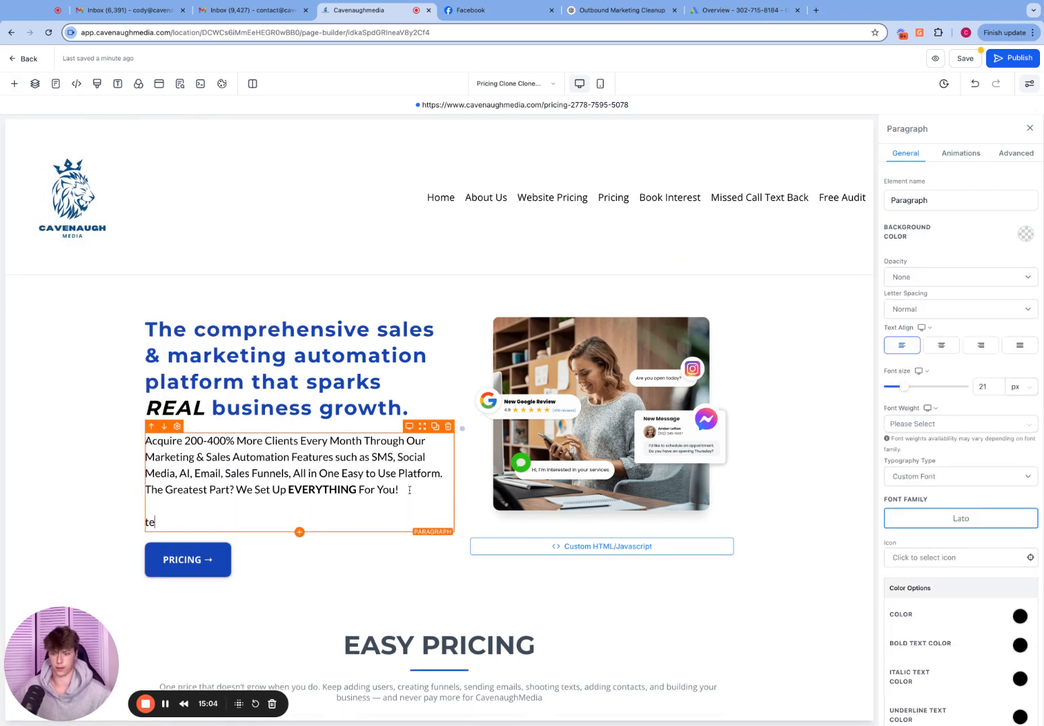
type("testing")
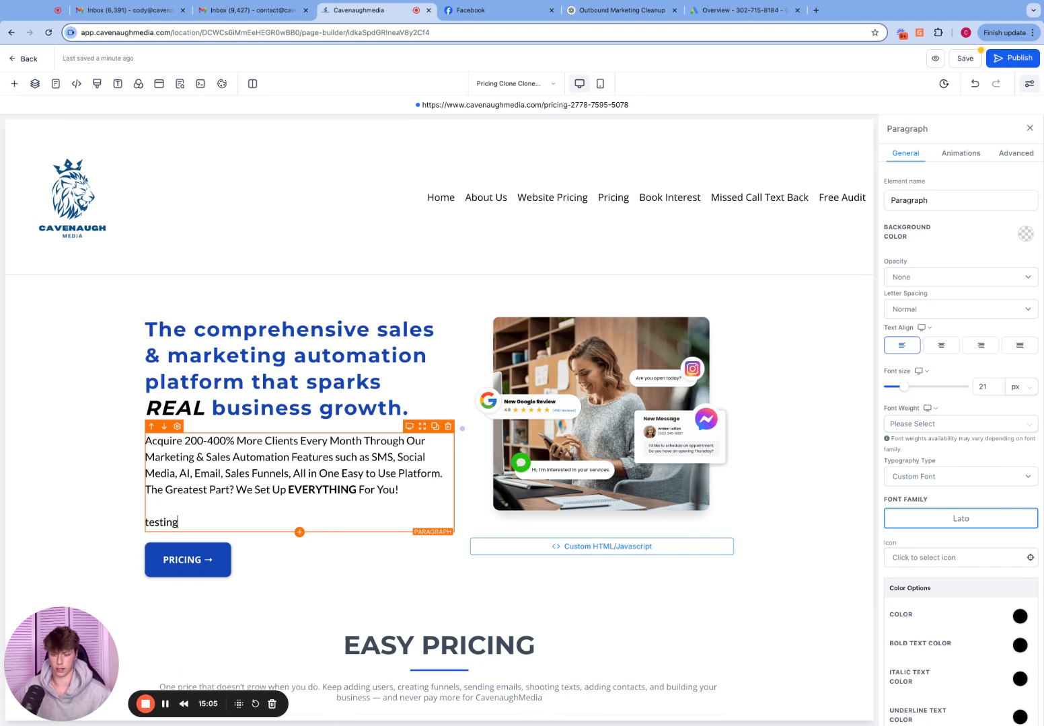
left_click(1015, 58)
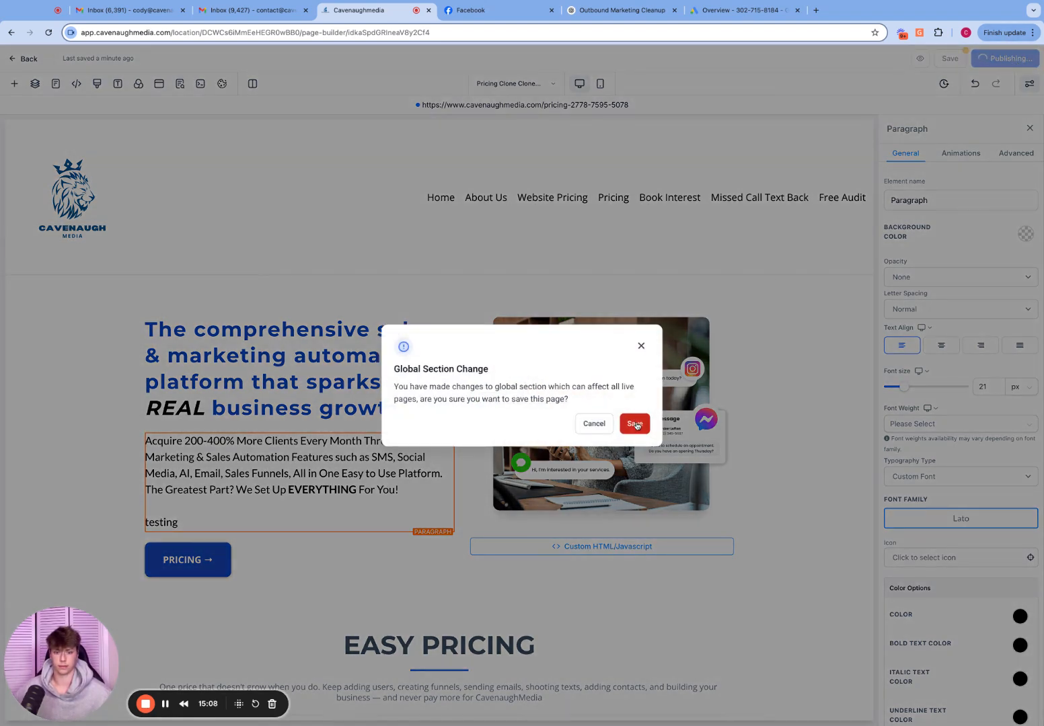
left_click(635, 424)
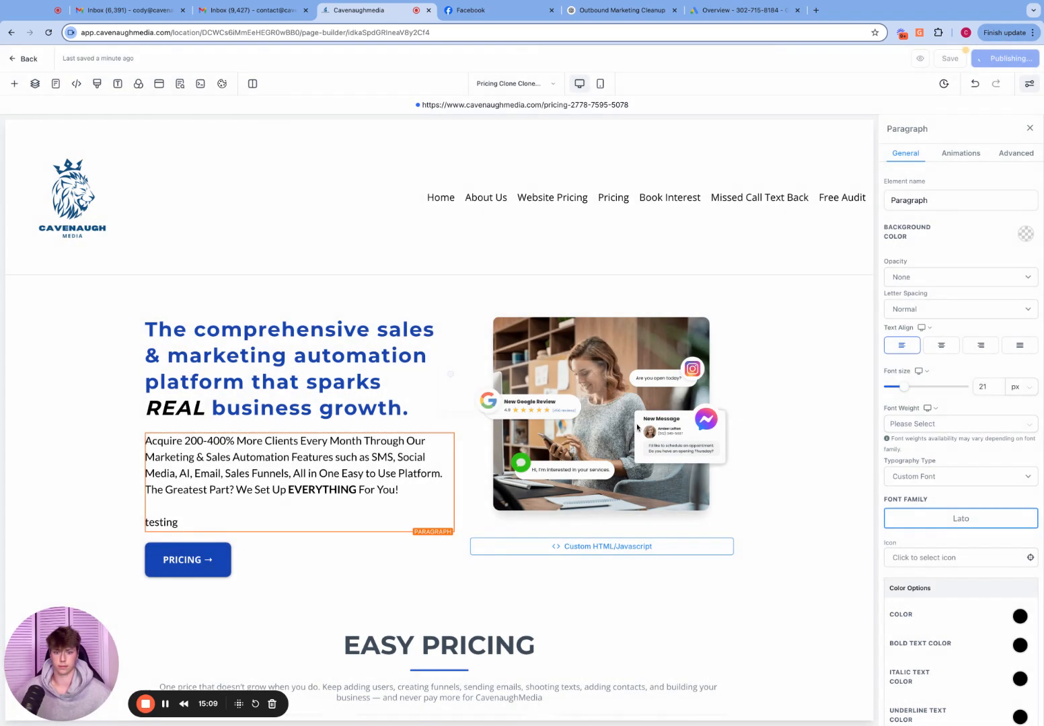
Step: Return to the Home Page and delete the "testing" line from the hero paragraph
left_click(544, 85)
left_click(76, 174)
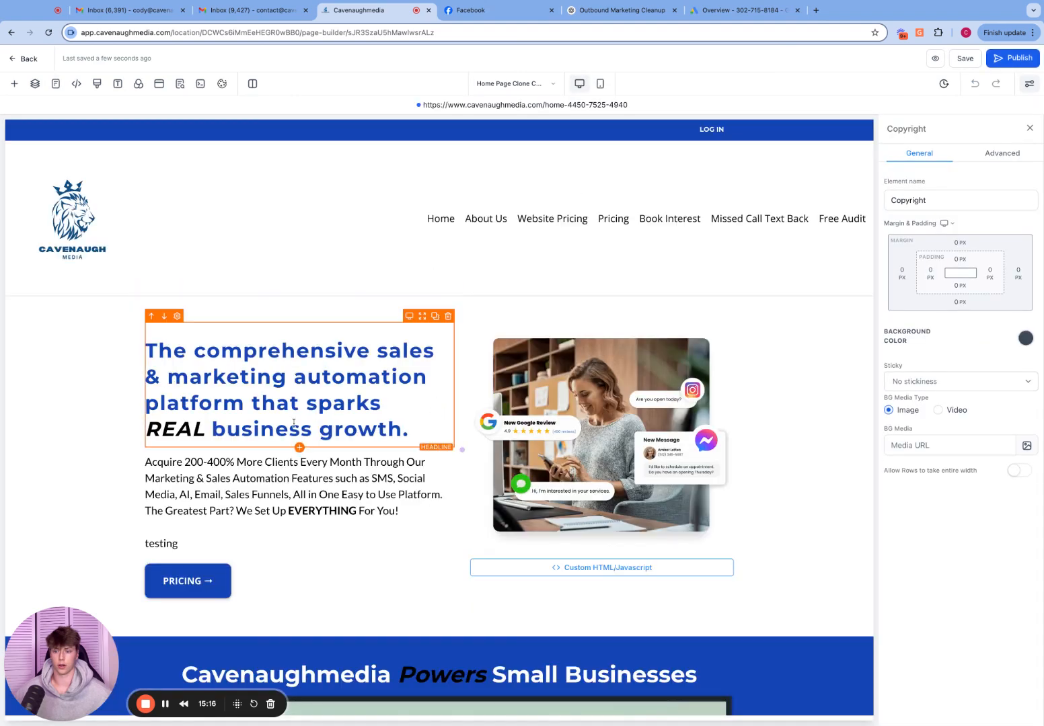
double_click(195, 550)
key("BackSpace")
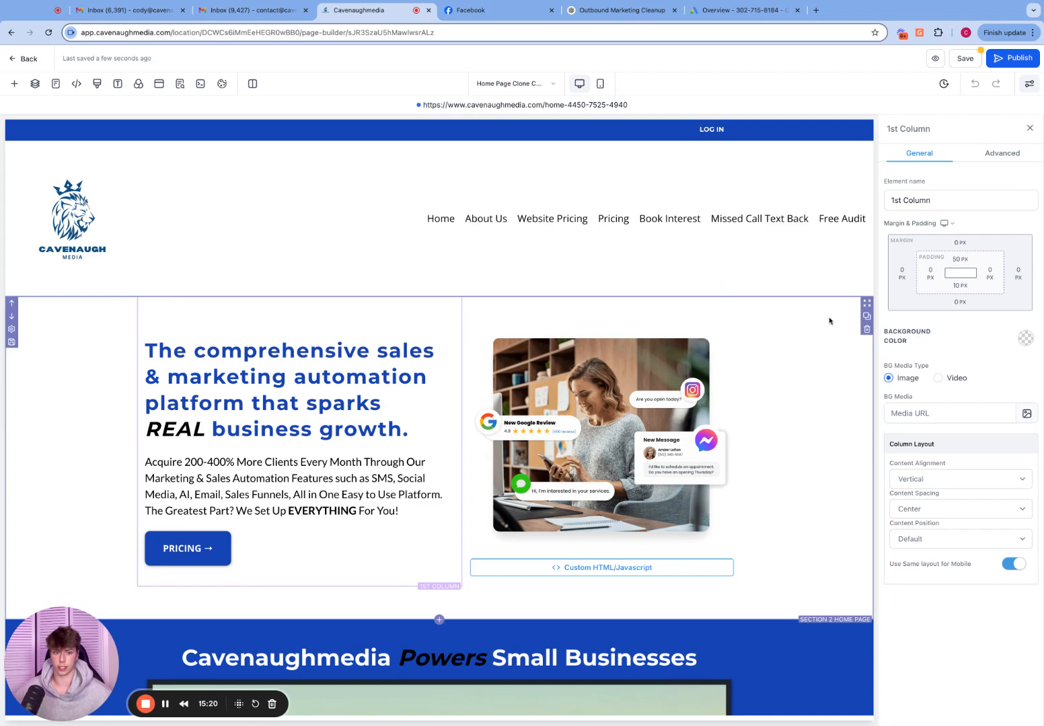
Step: Save the hero section to Section Templates as "test template" and publish the Home Page, accepting the global section change
left_click(13, 345)
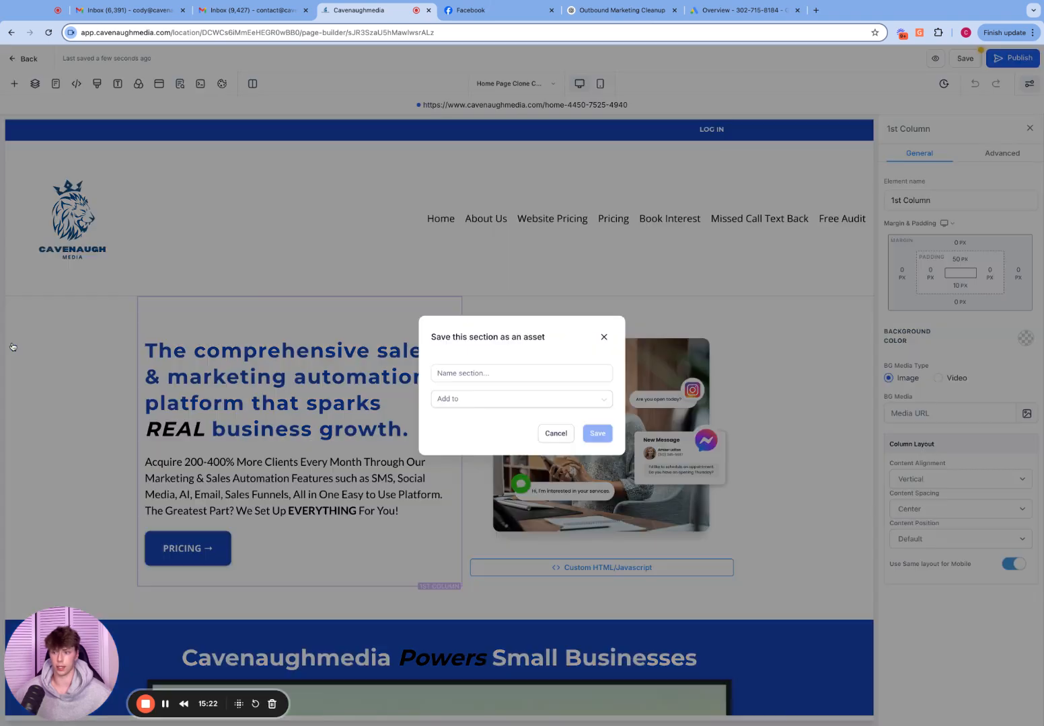
left_click(505, 372)
type("tes")
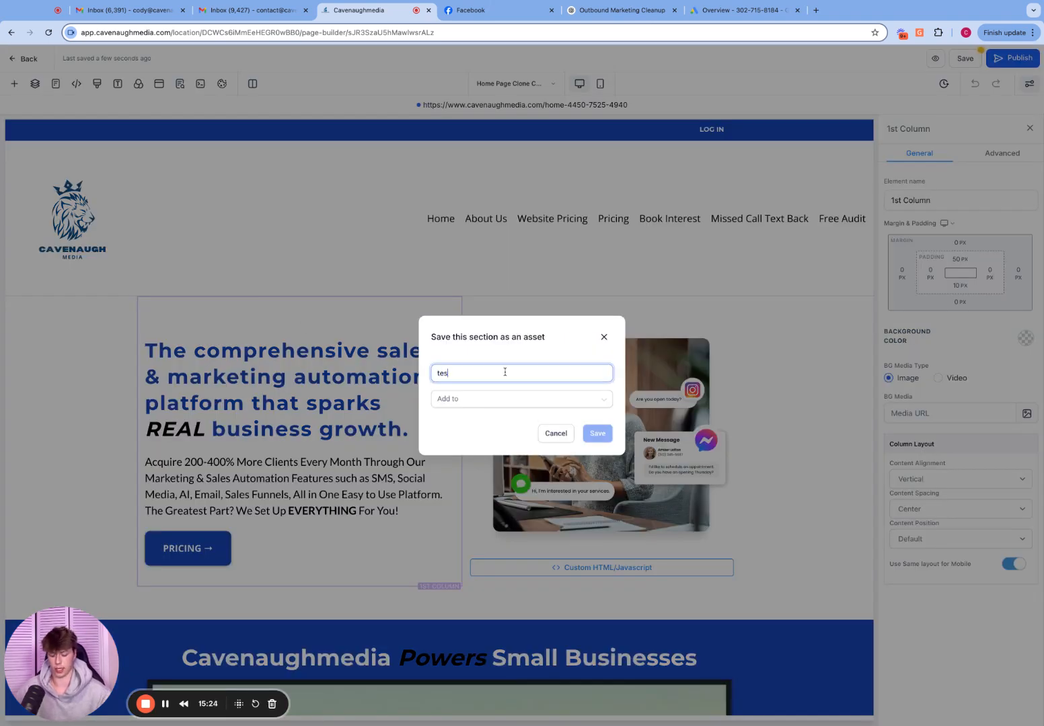
type("t template")
left_click(506, 398)
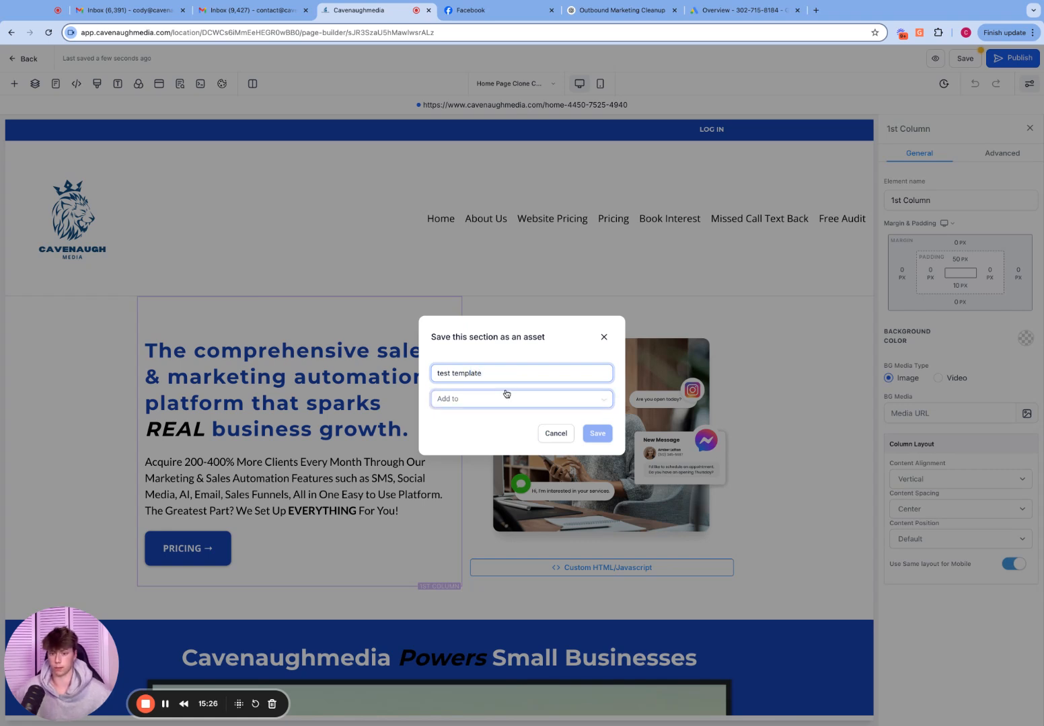
left_click(509, 421)
left_click(607, 432)
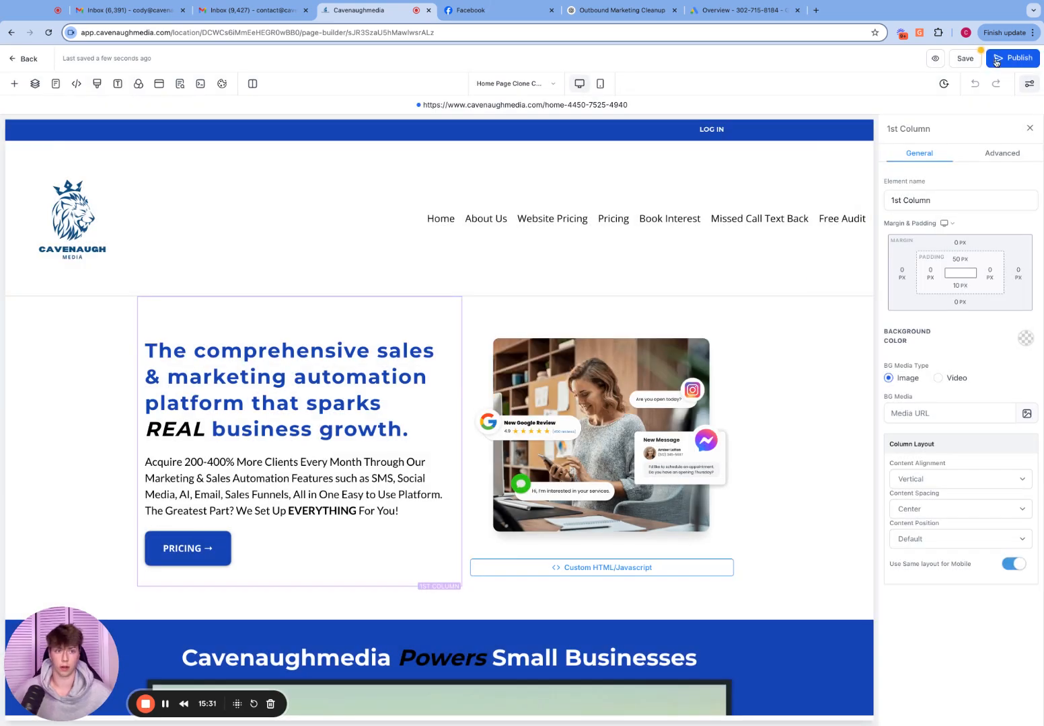
left_click(996, 60)
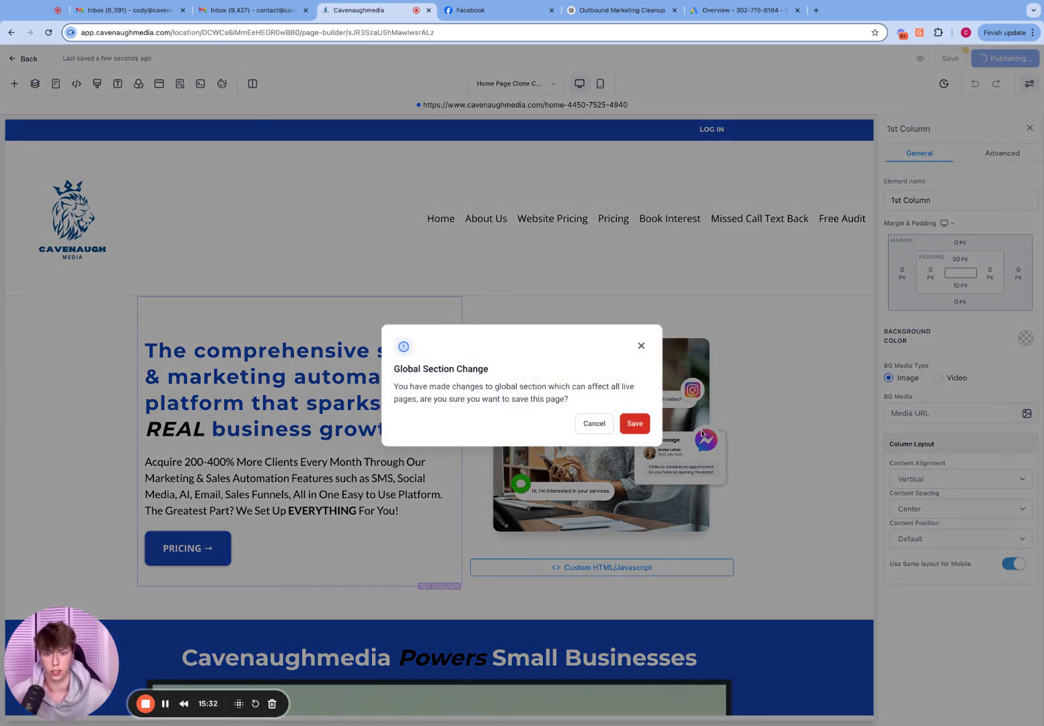
left_click(635, 423)
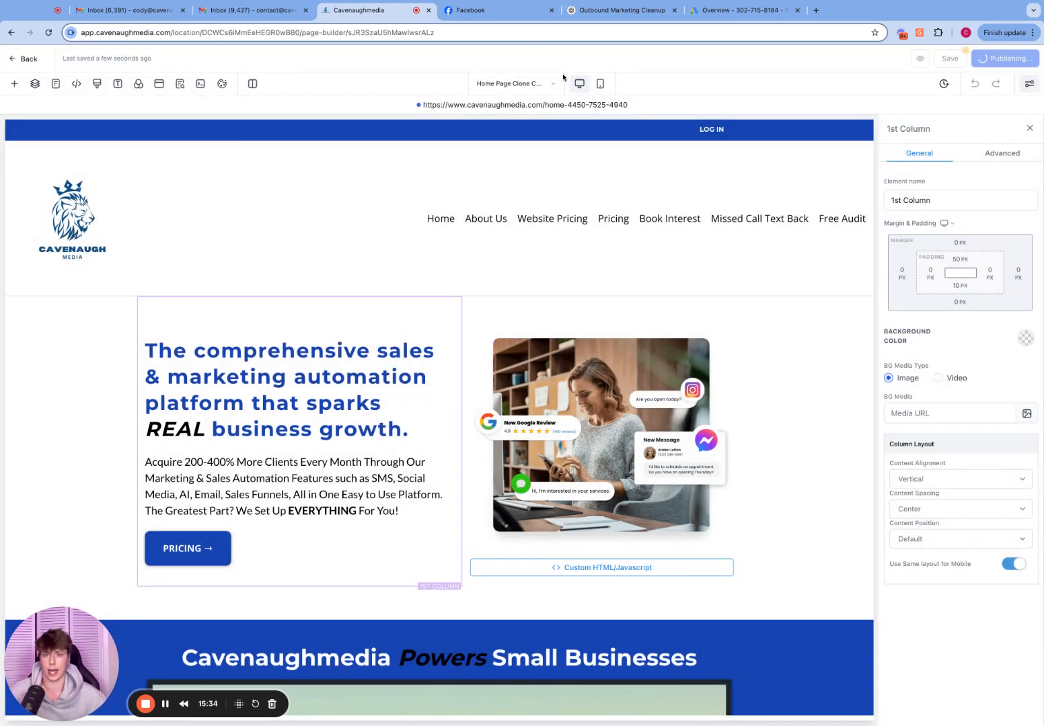
Step: Search the section templates for "test" and insert "test template" below the hero section of the Home Page
scroll(517, 226, "down", 3)
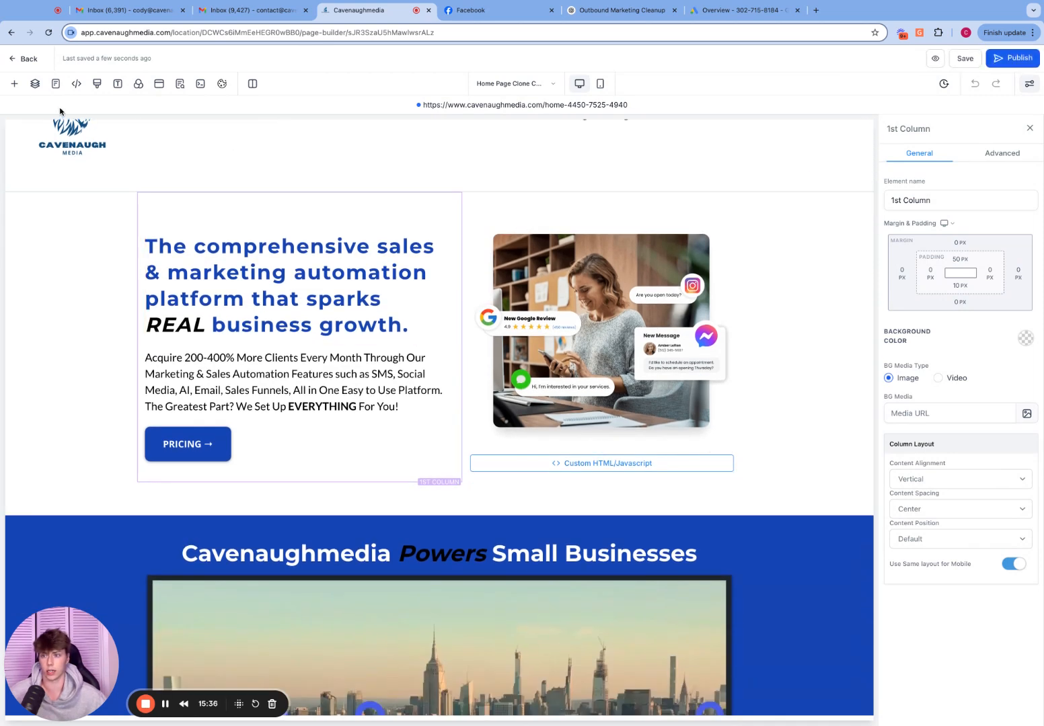
left_click(14, 83)
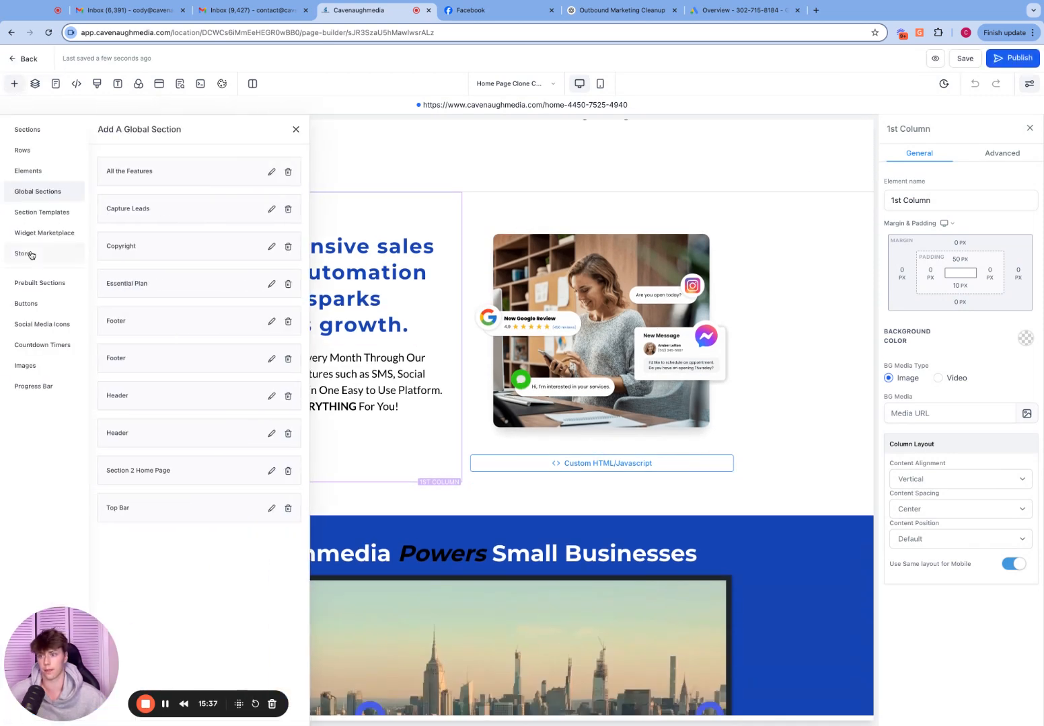
left_click(58, 211)
left_click(161, 159)
type("tedst")
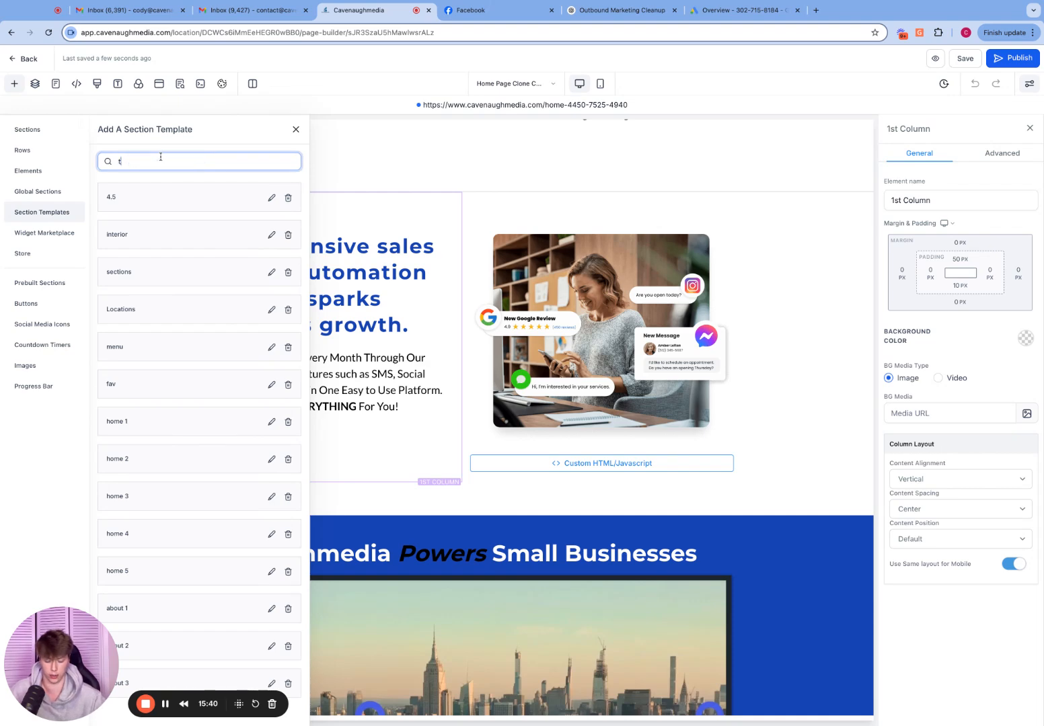
key("BackSpace")
type("st")
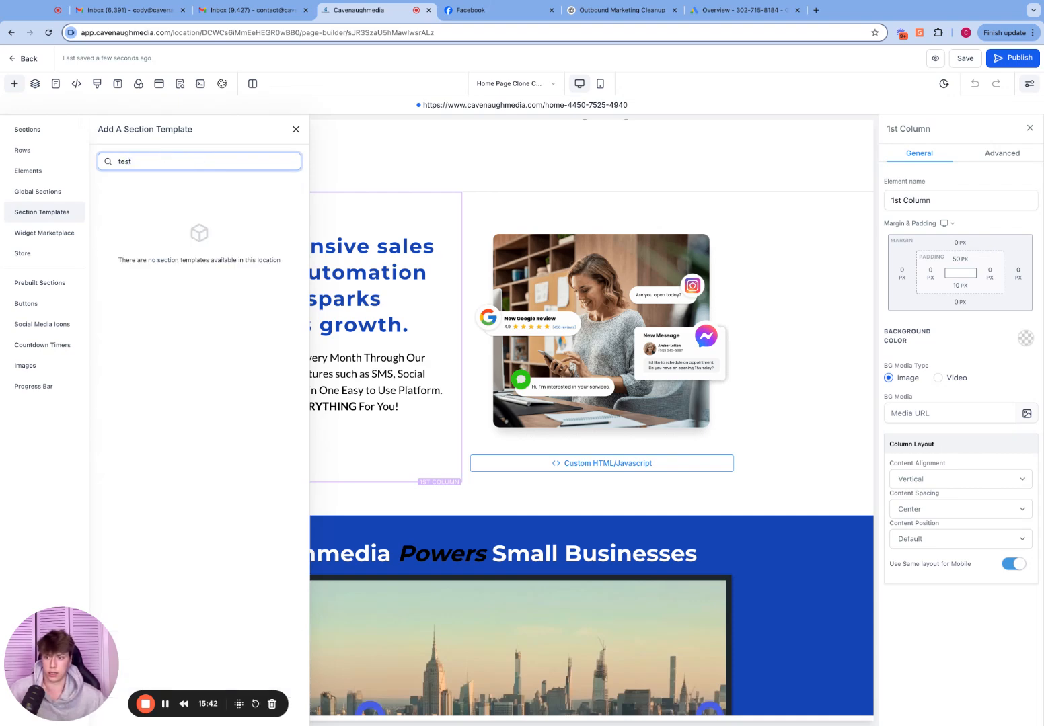
left_click(149, 234)
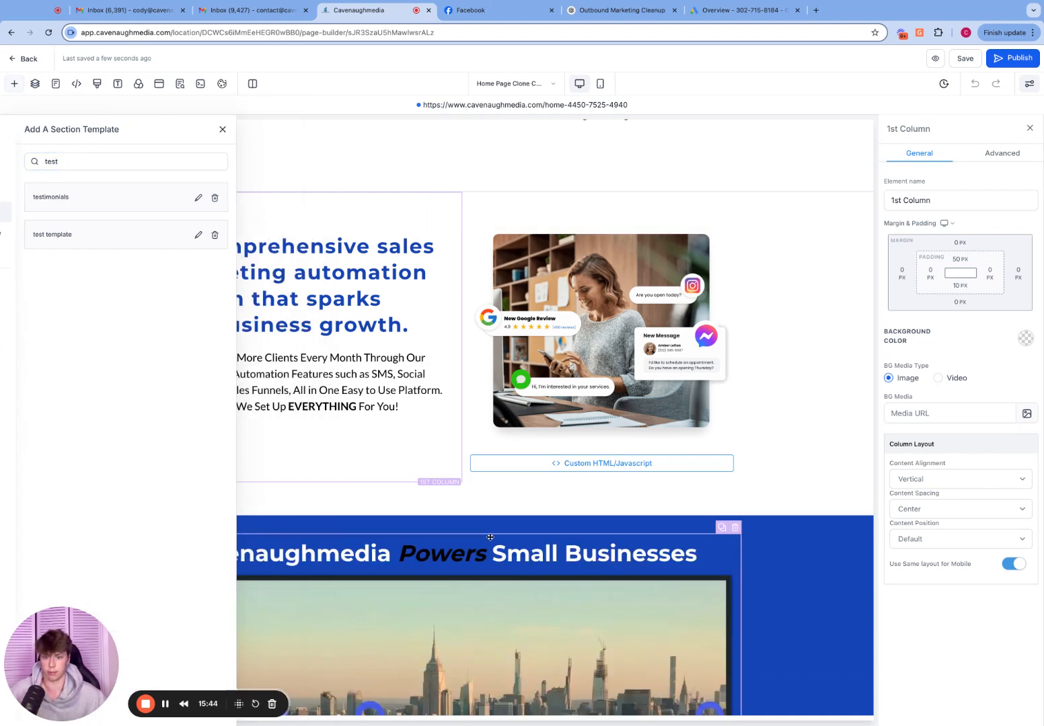
scroll(585, 523, "down", 2)
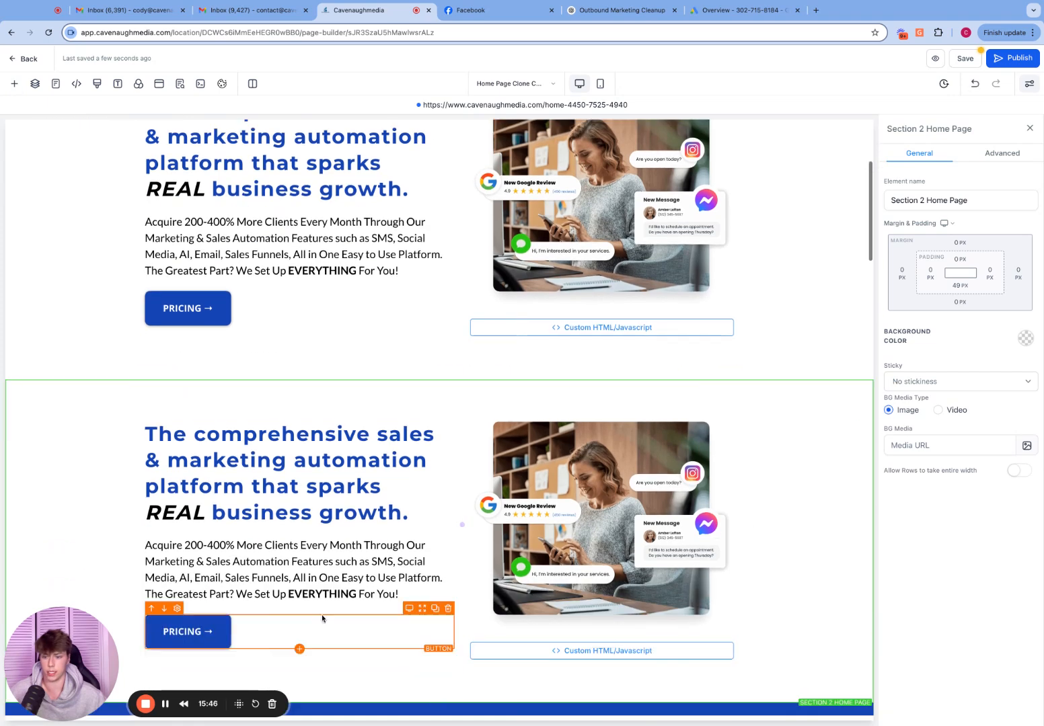
Step: Add the line "test" below the paragraph of the inserted template section, and delete that section from the page
left_click(412, 584)
key("Return")
key("Return")
type("test")
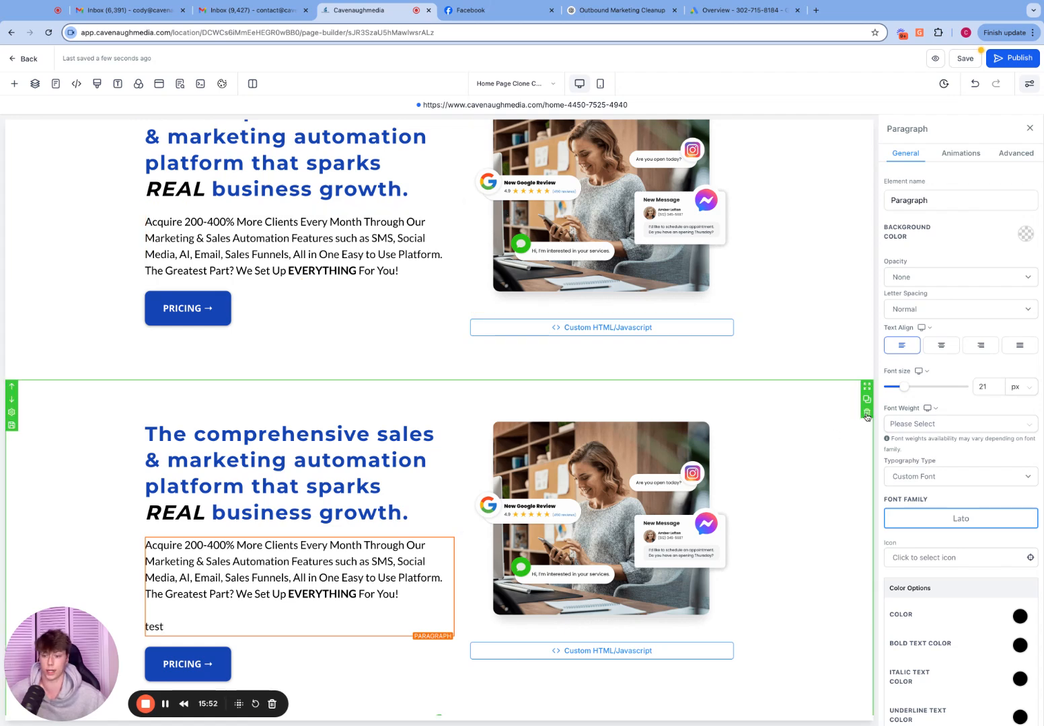
left_click(866, 412)
scroll(861, 403, "up", 3)
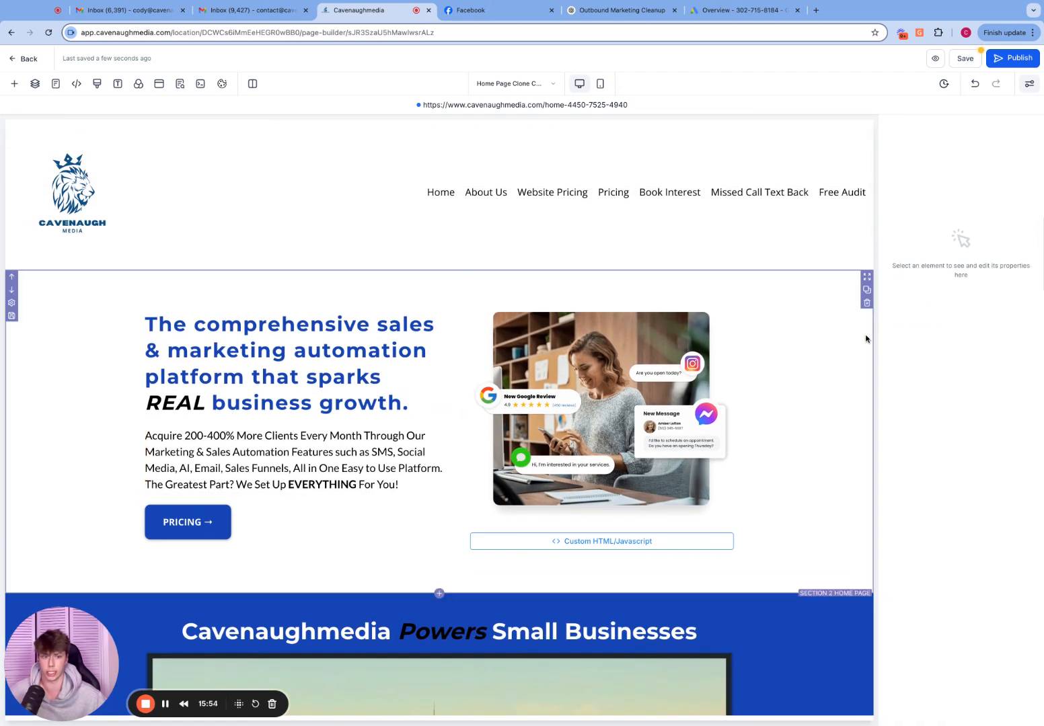
Step: Close the element properties and publish the Home Page
left_click(865, 339)
left_click(1033, 132)
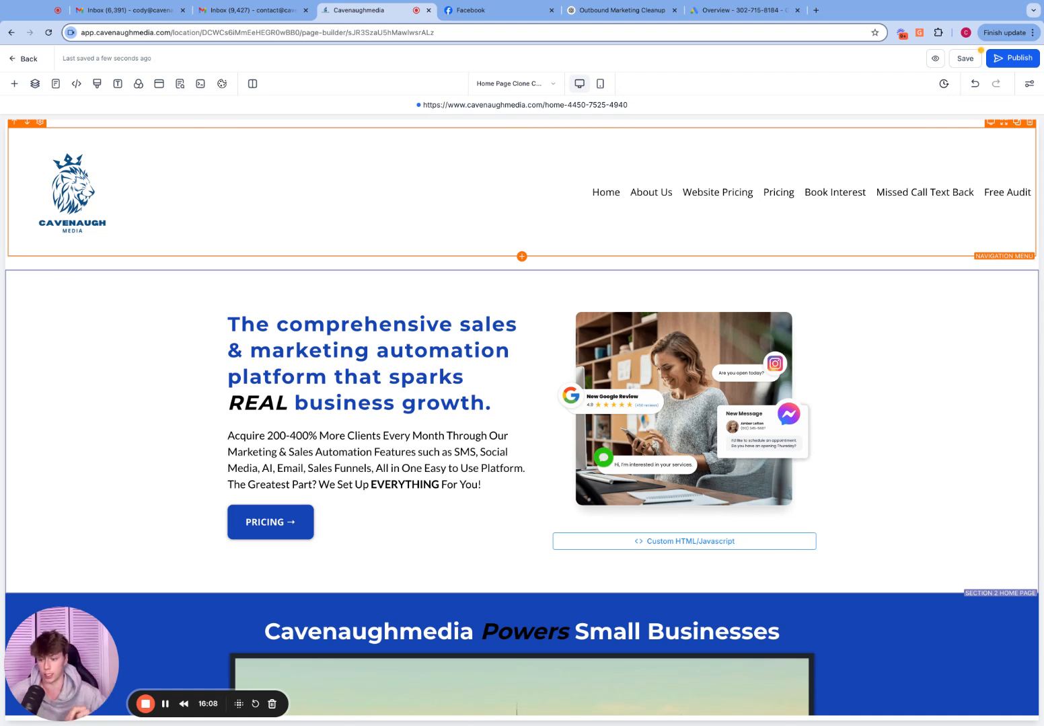
left_click(1004, 60)
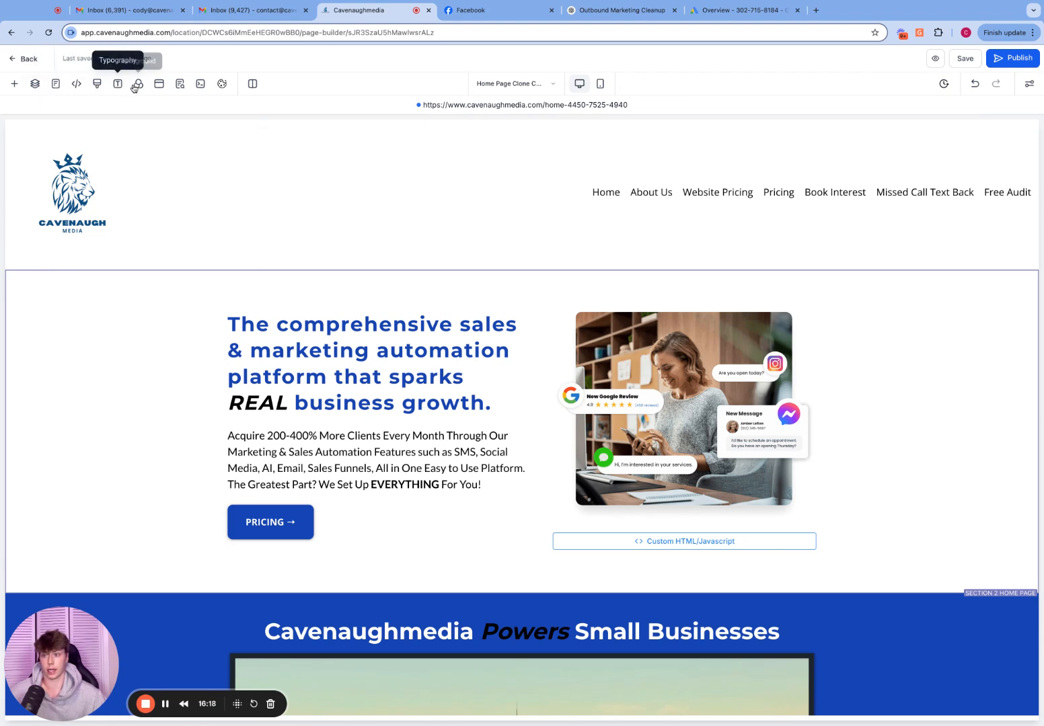
Step: Examine the page's SEO meta data, including its content, keywords, author and social image settings
left_click(179, 84)
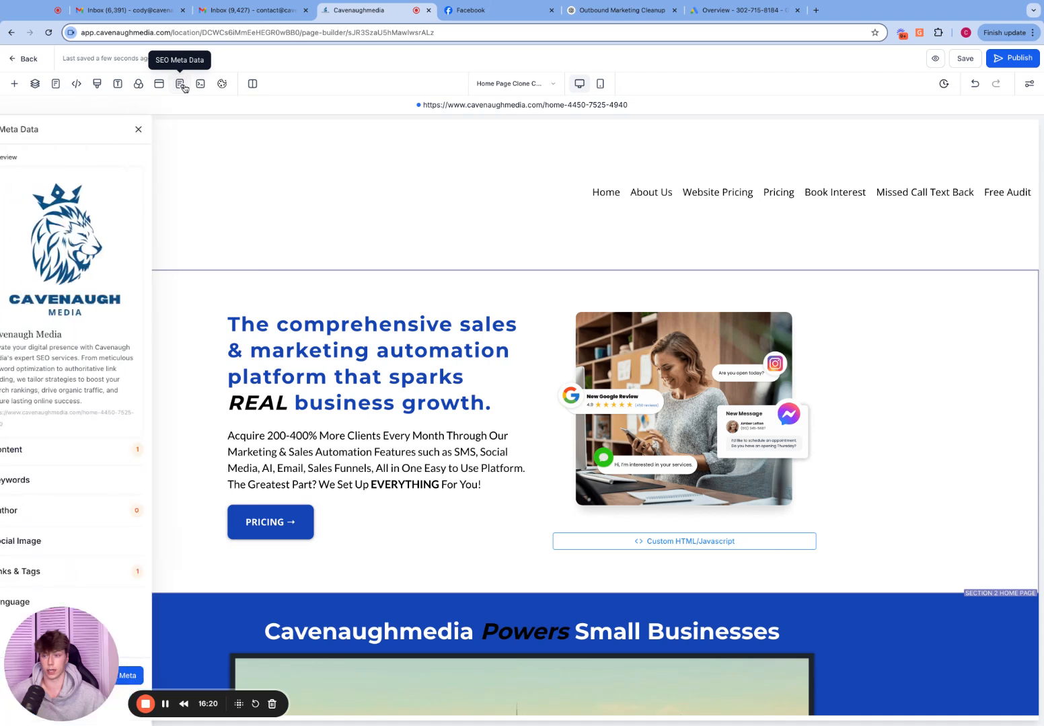
left_click(44, 455)
scroll(54, 471, "down", 3)
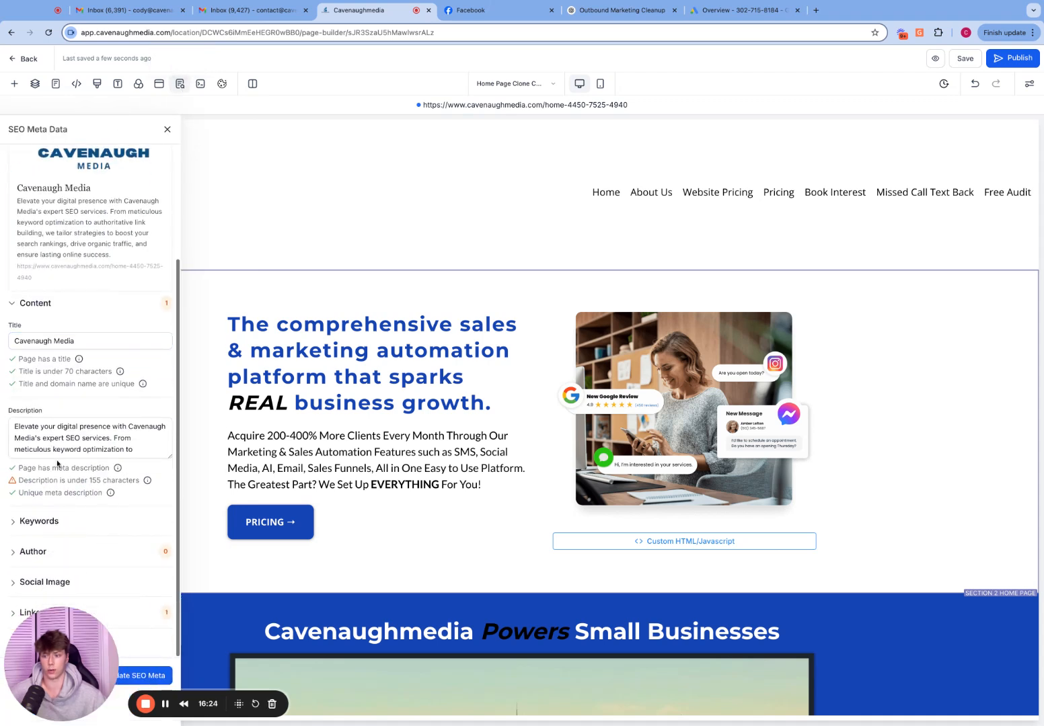
left_click(41, 521)
scroll(37, 538, "down", 2)
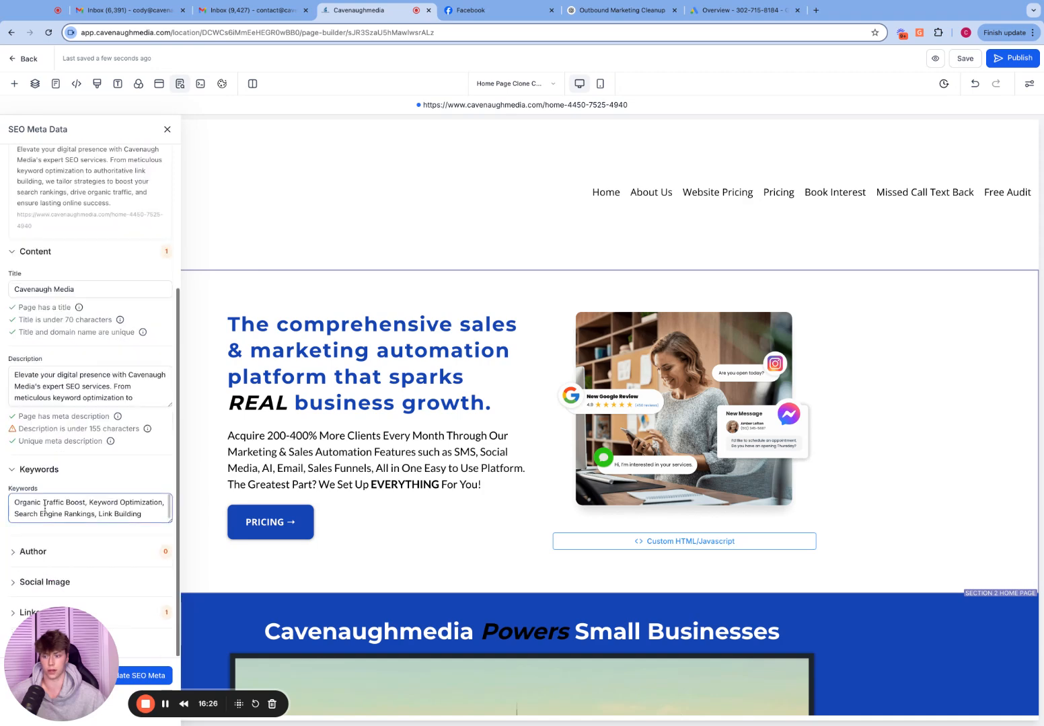
left_click(37, 551)
scroll(43, 550, "down", 2)
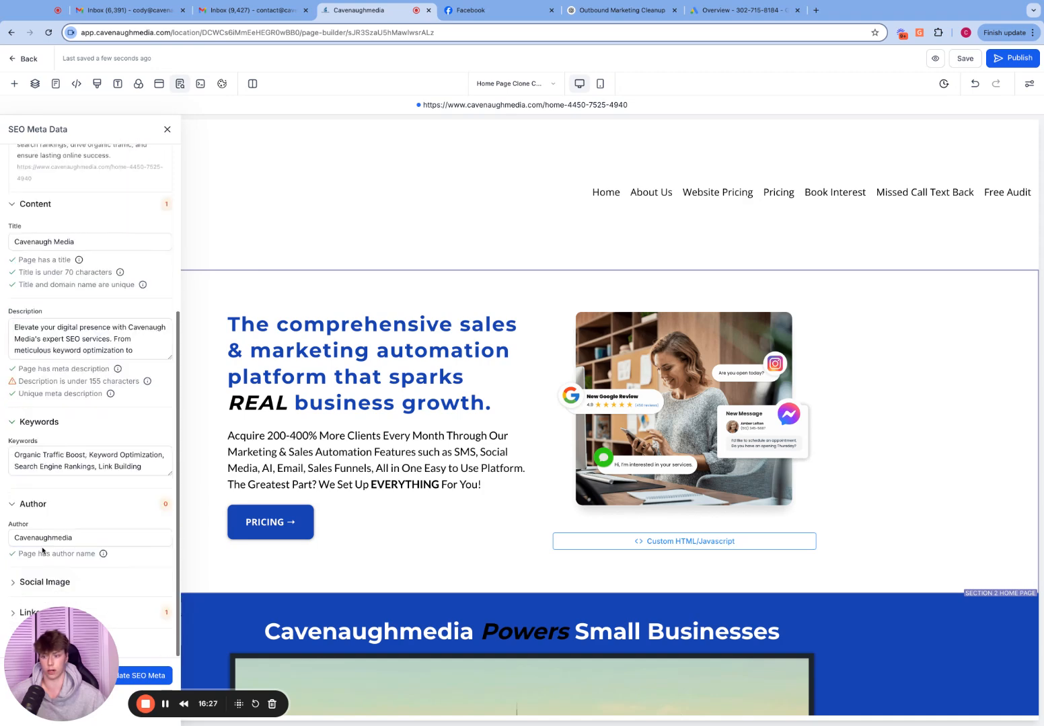
left_click(37, 583)
scroll(44, 562, "down", 1)
scroll(121, 471, "up", 10)
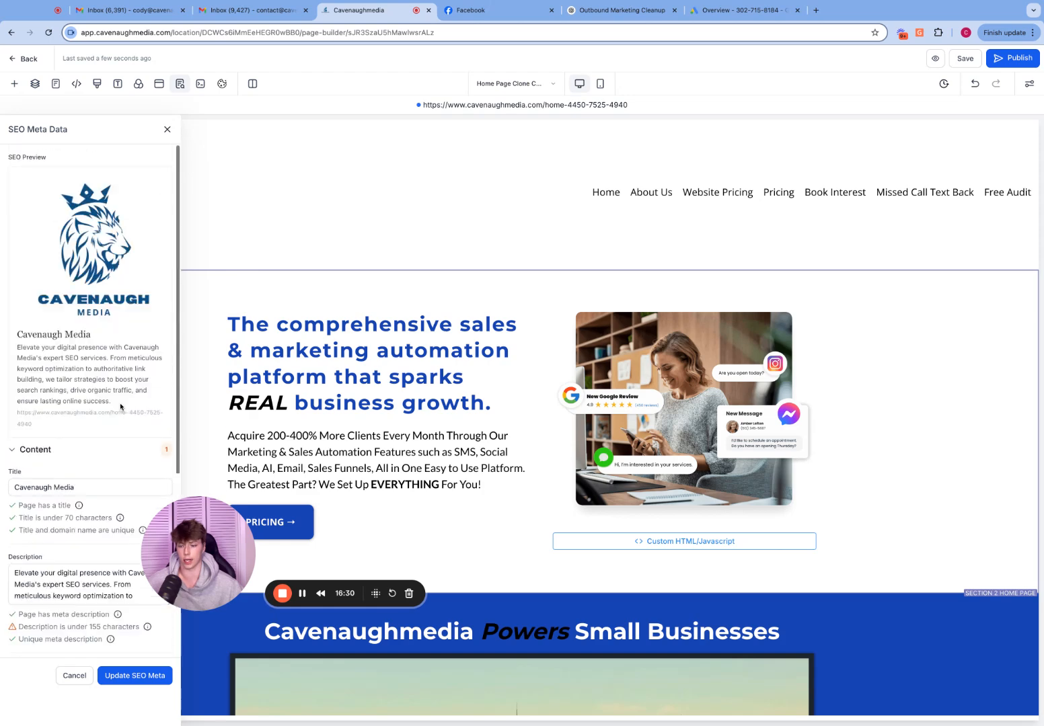
left_click(167, 129)
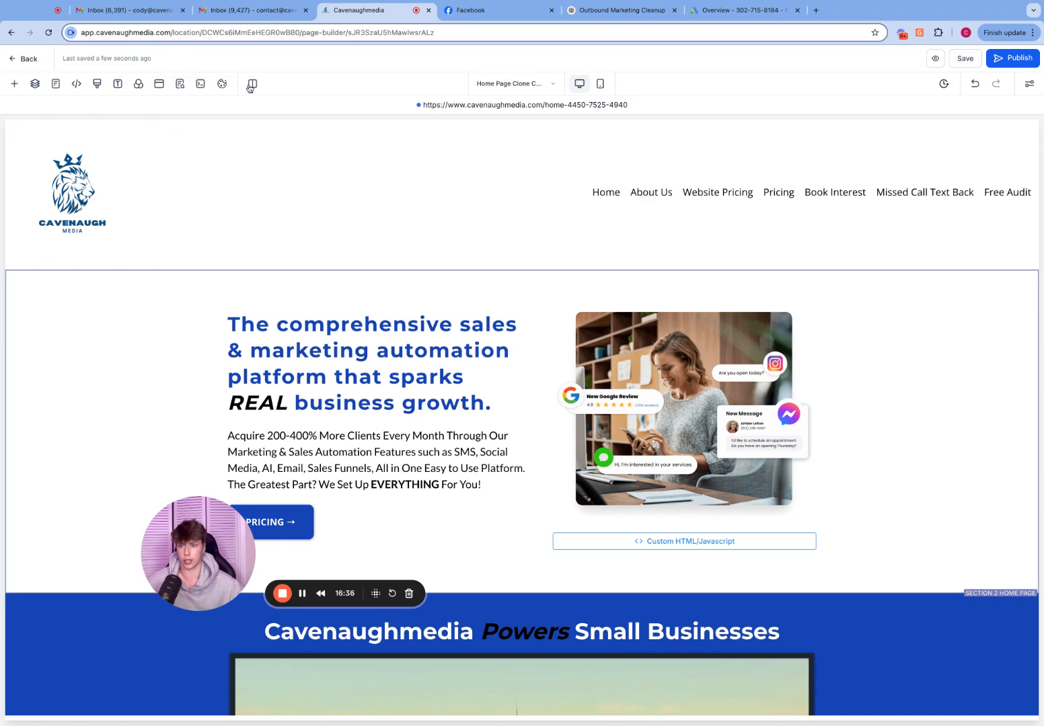
Step: Look over the page's cookie consent settings and its header tracking code editor, closing both
left_click(221, 84)
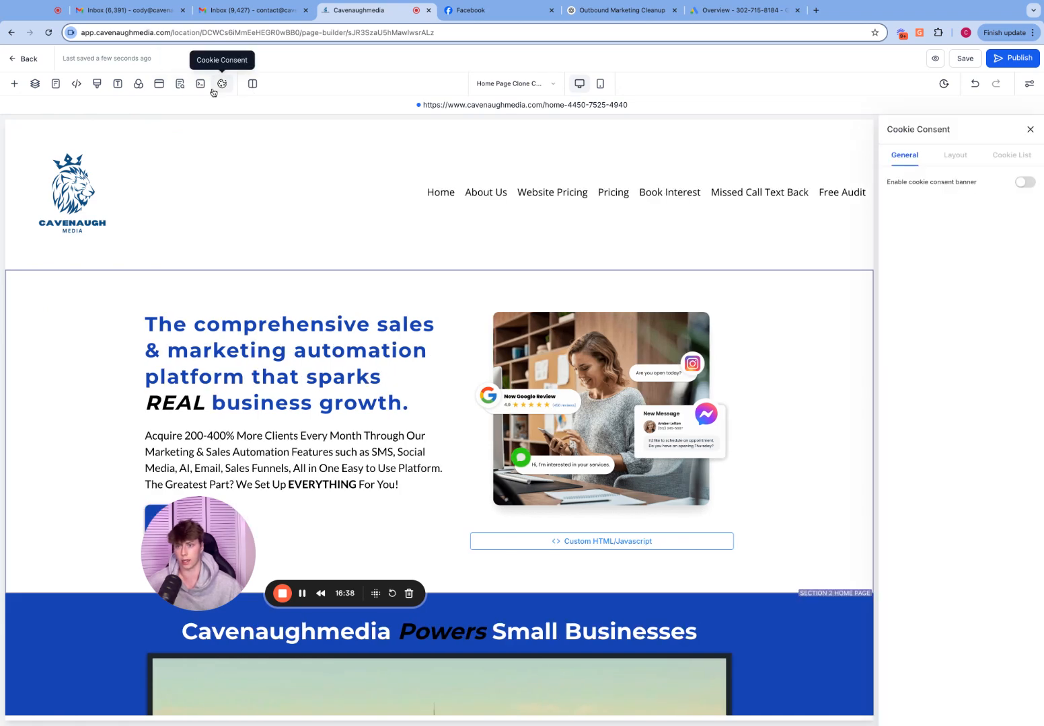
left_click(1029, 129)
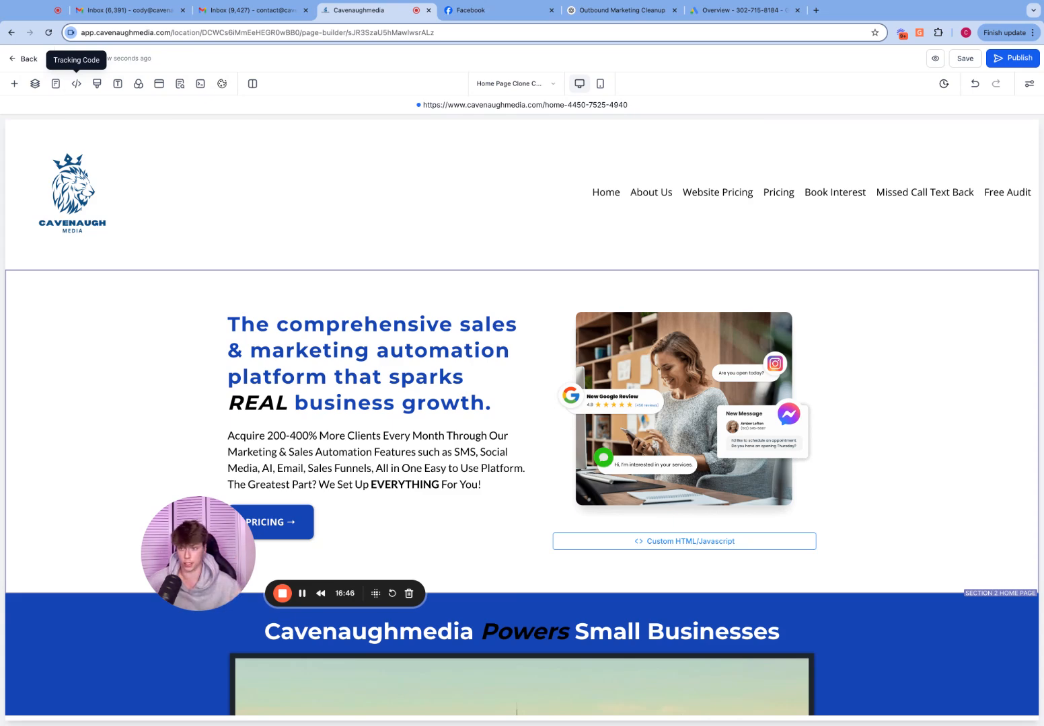
left_click(76, 84)
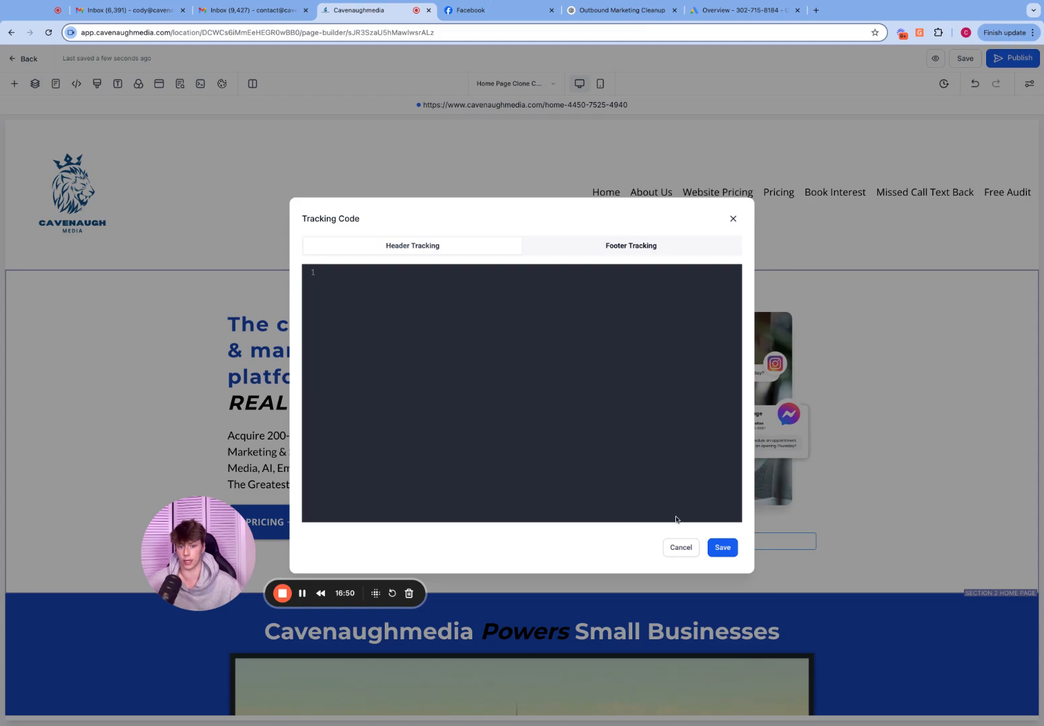
left_click(681, 547)
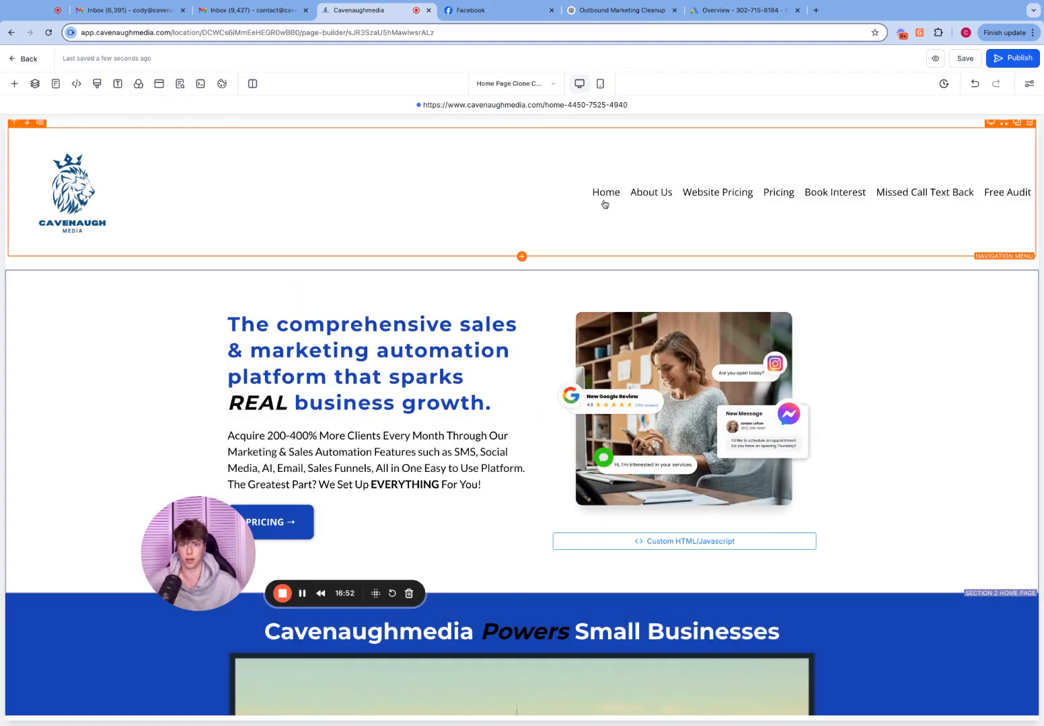
scroll(604, 204, "down", 10)
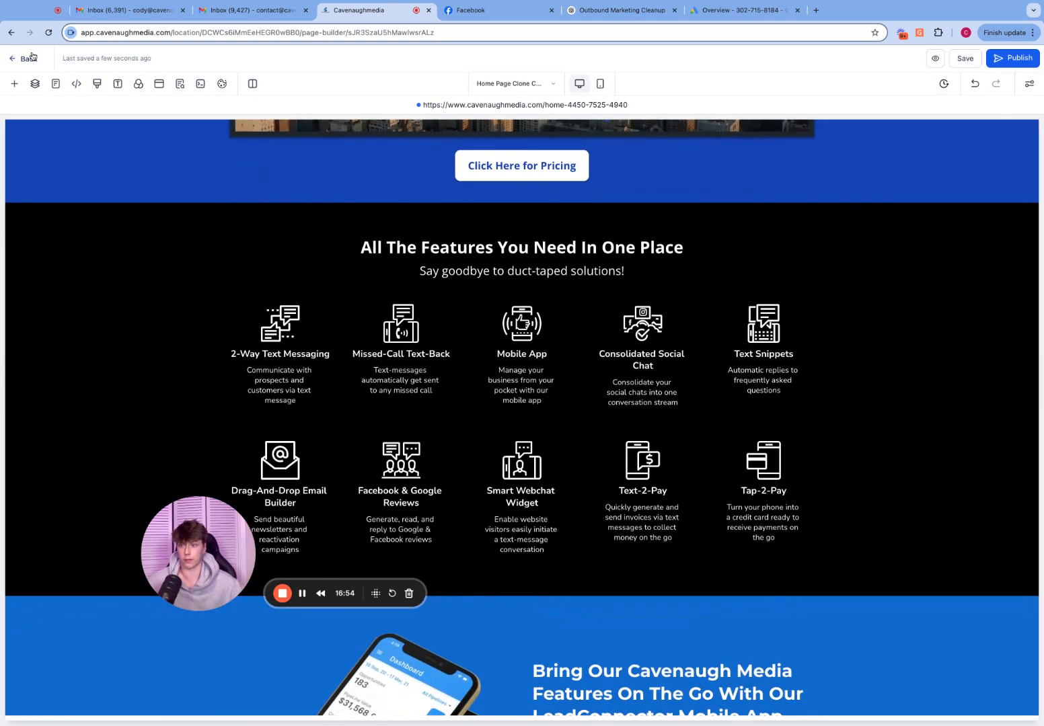
Step: Return to the website's page list and set the Home Page path to "/home"
left_click(30, 60)
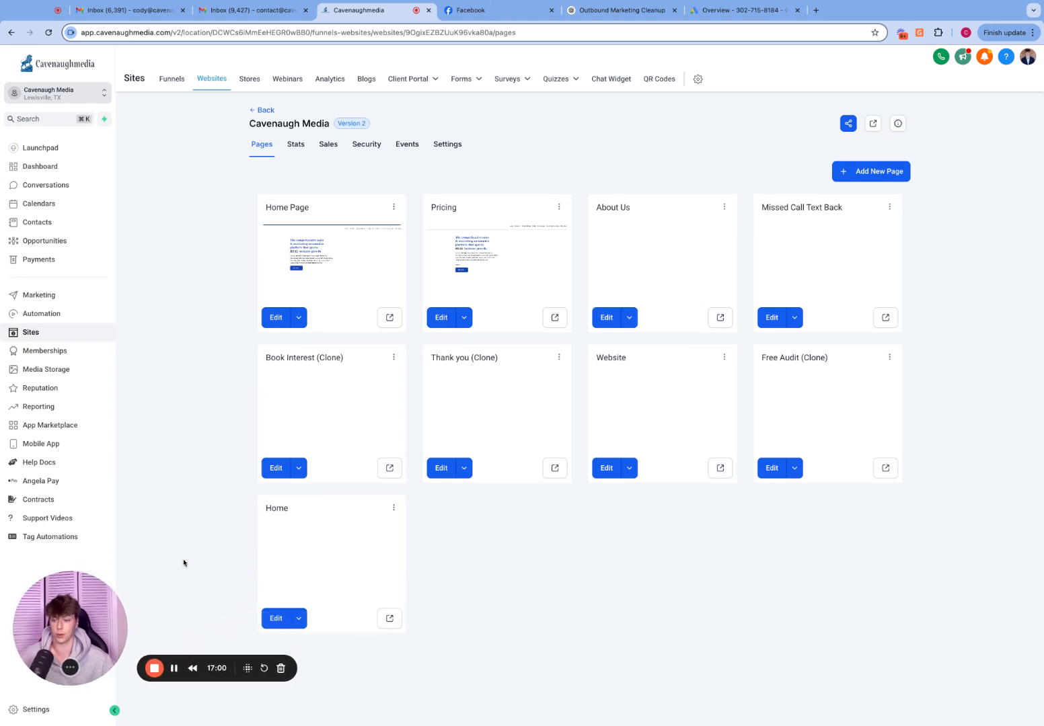
left_click(393, 207)
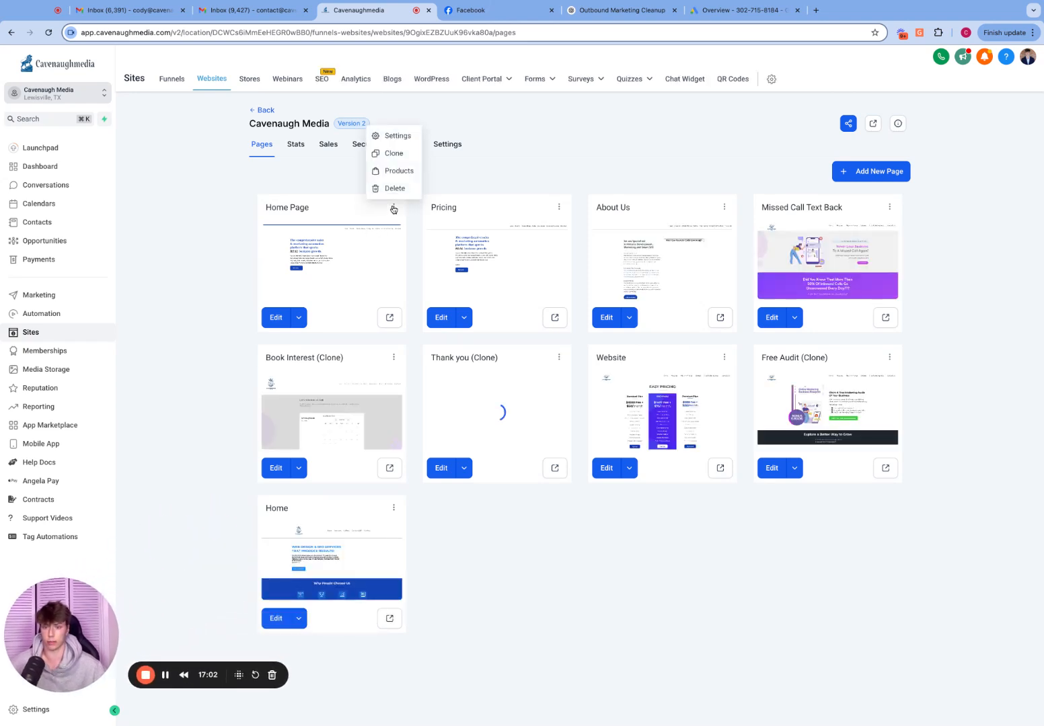
left_click(397, 135)
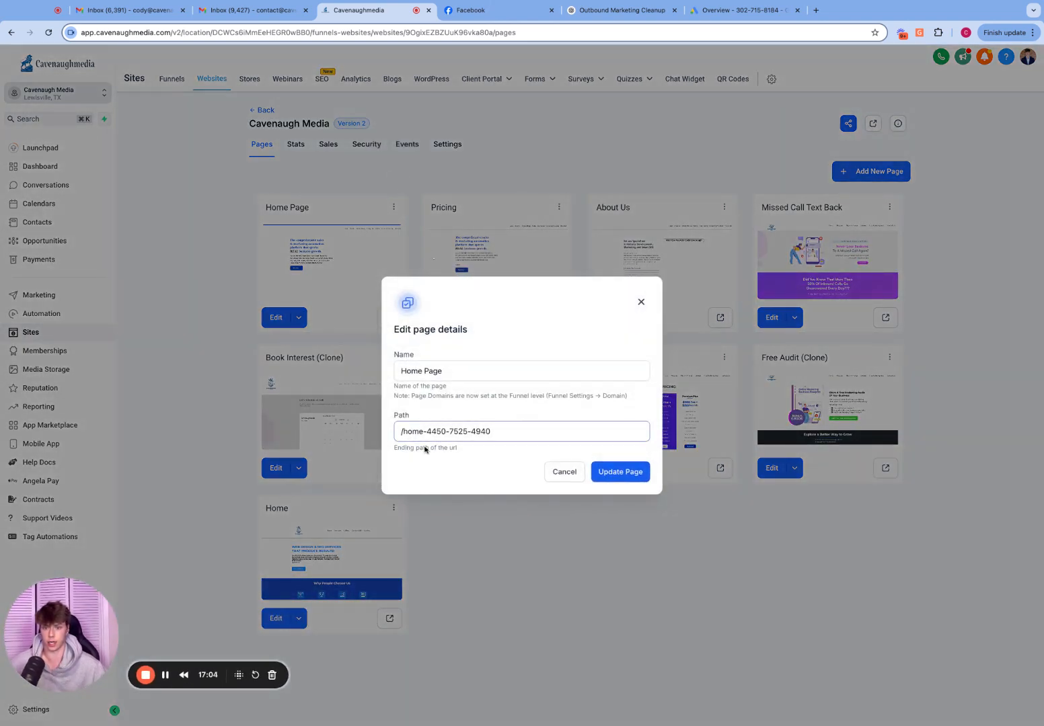
left_click_drag(490, 431, 440, 475)
key("BackSpace")
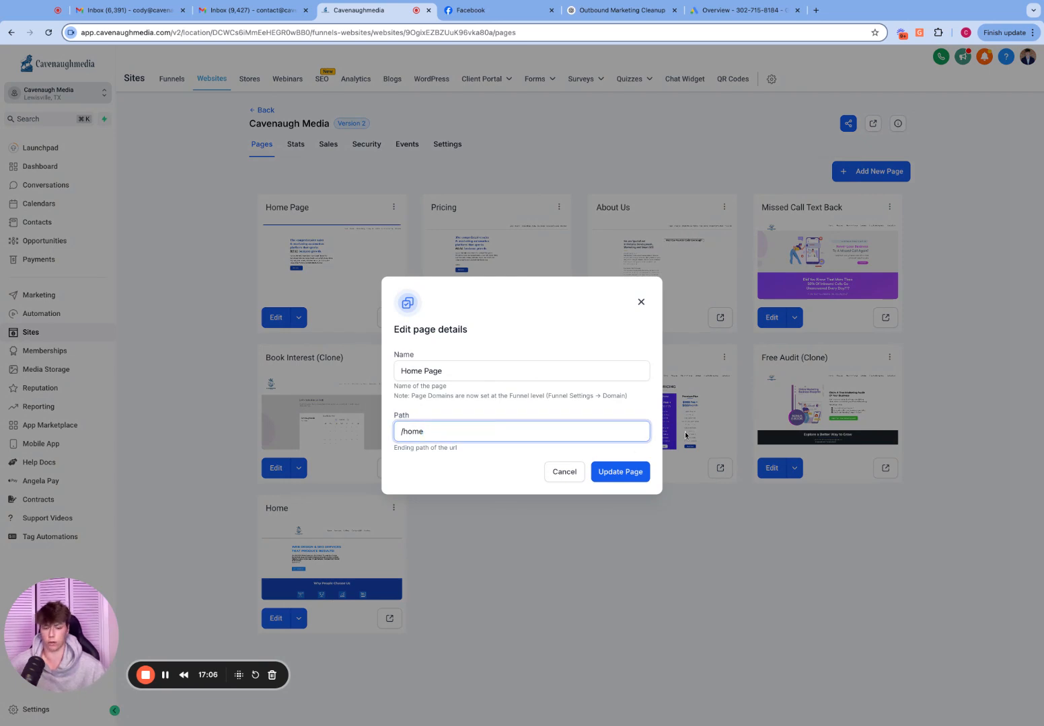
left_click(627, 470)
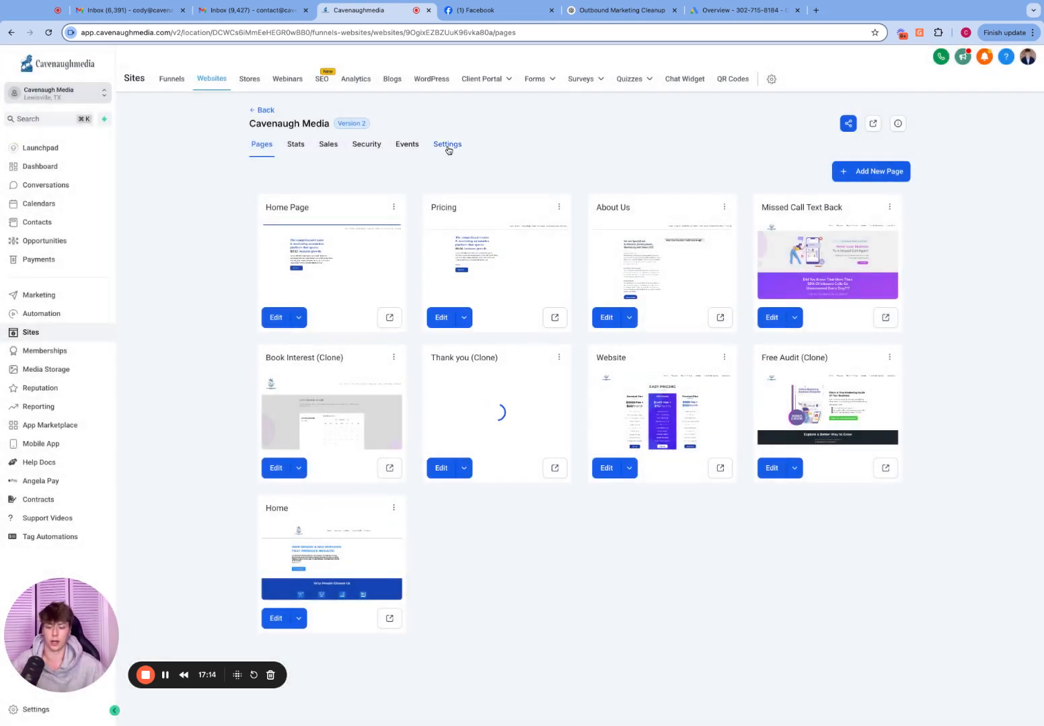
Step: Open the website's settings and check which domains can be assigned to it
left_click(451, 146)
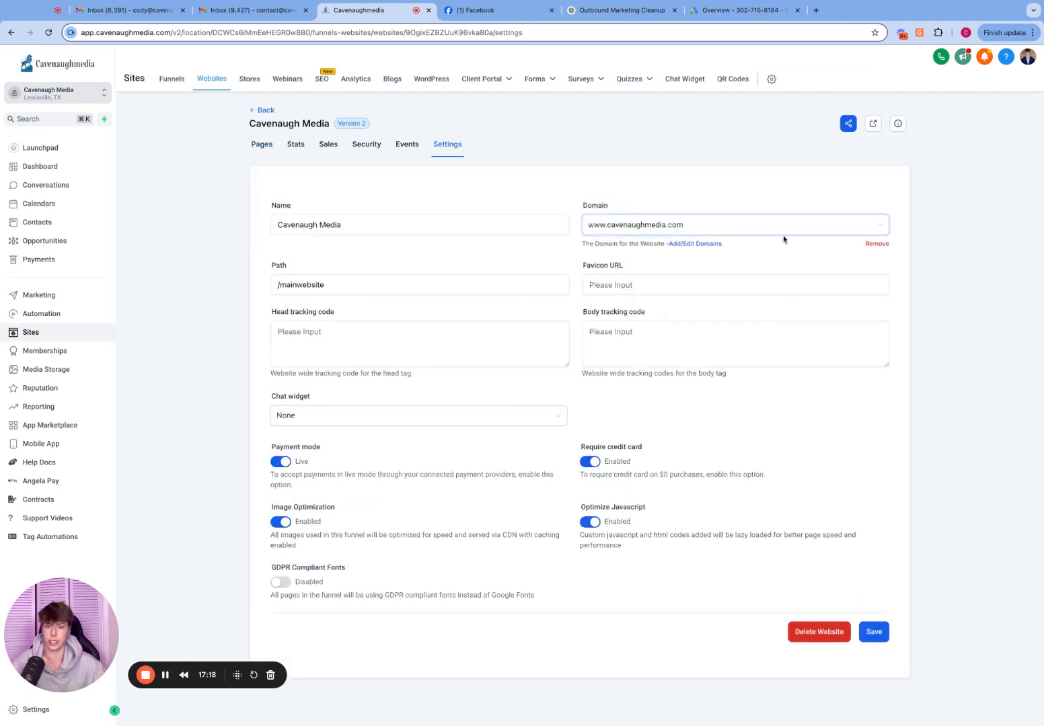
left_click(754, 233)
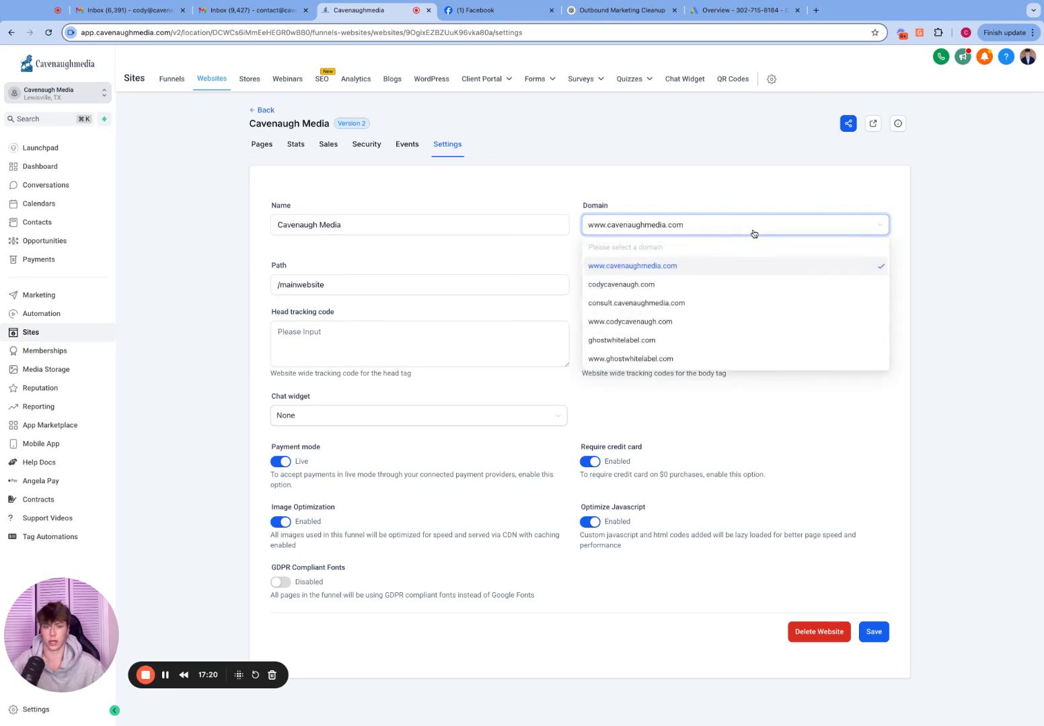
left_click(748, 234)
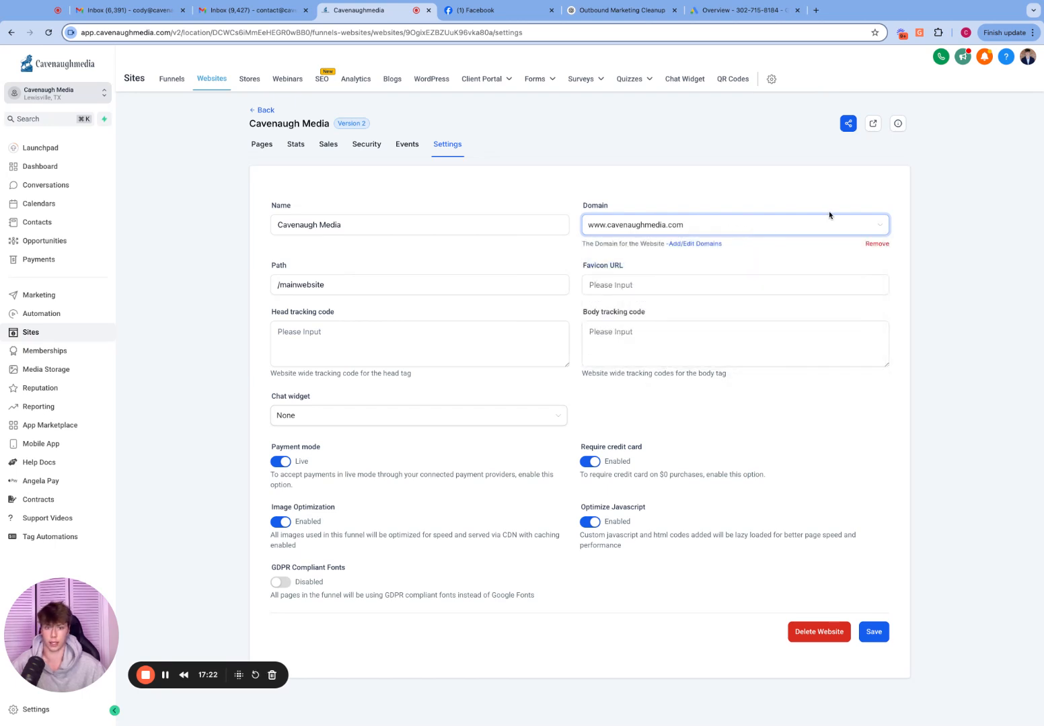
Step: View the live site at cavenaughmedia.com in a separate browser tab and return to the website's settings
left_click(816, 10)
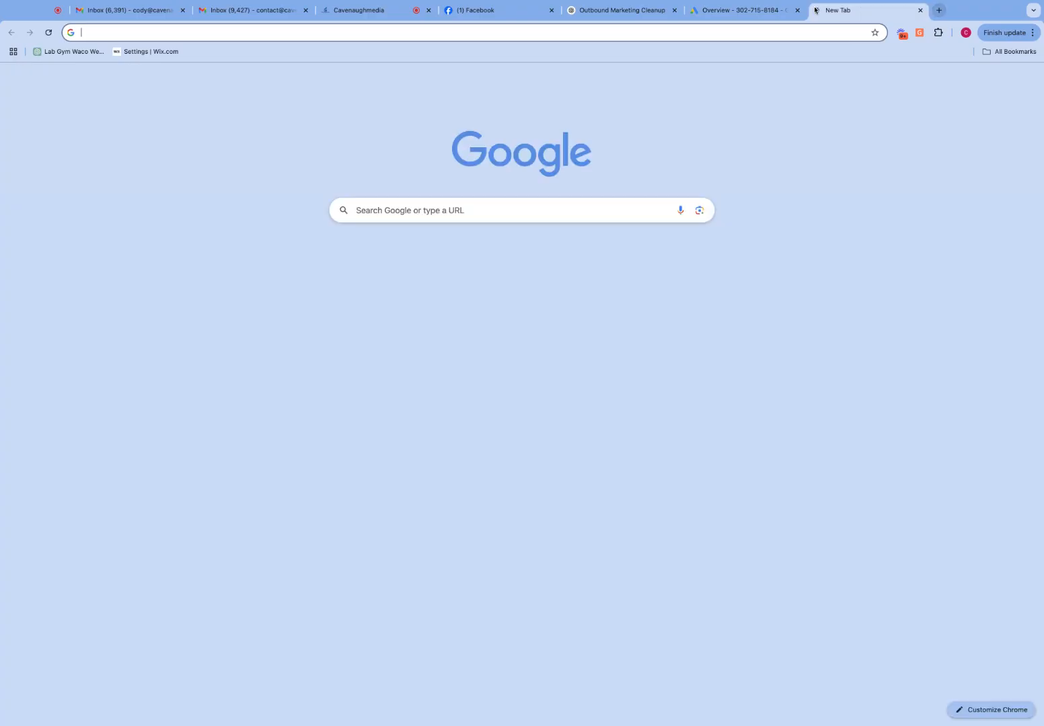
type("cav")
key("Return")
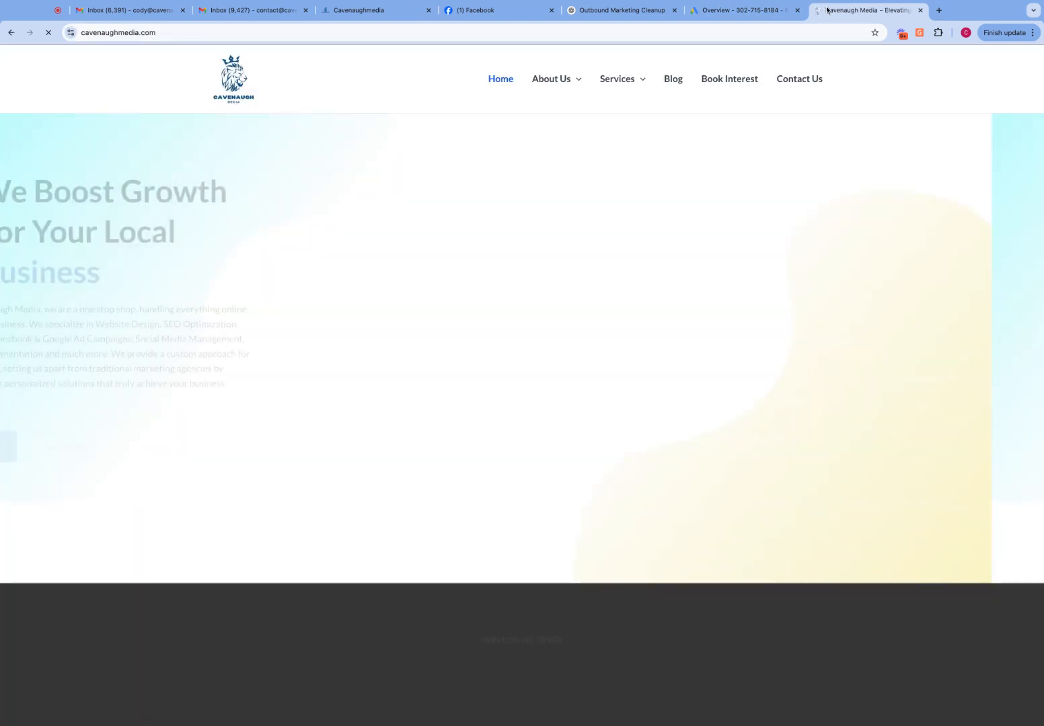
key("super+w")
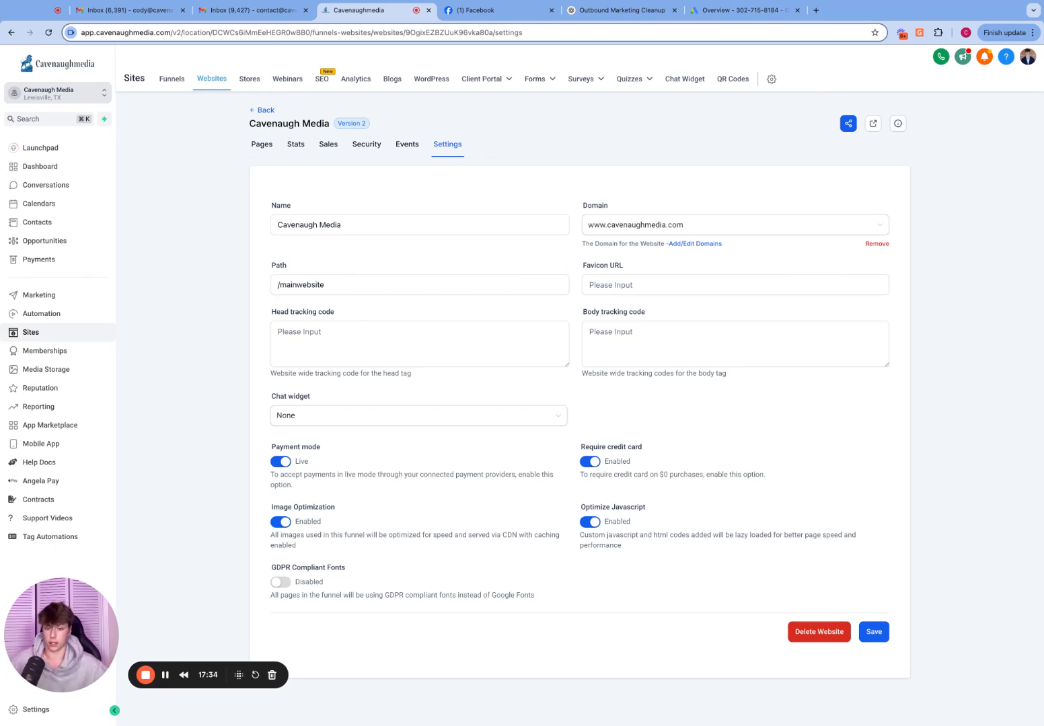
Step: Check the website's path setting and its page statistics, and return to the website's page list
left_click(365, 283)
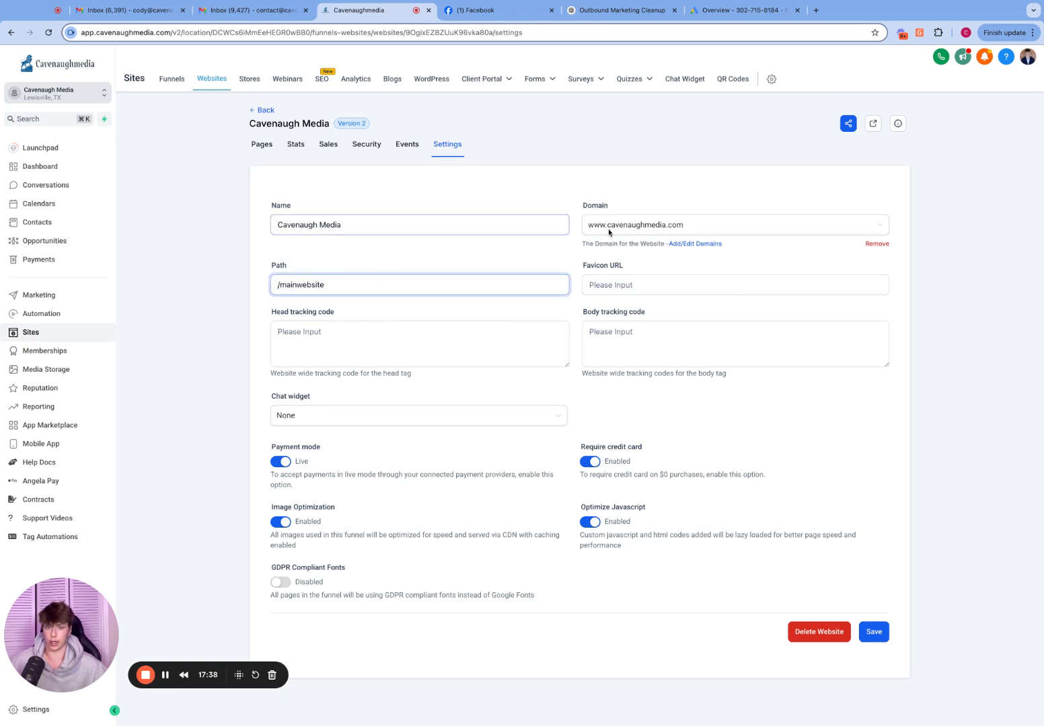
left_click(294, 145)
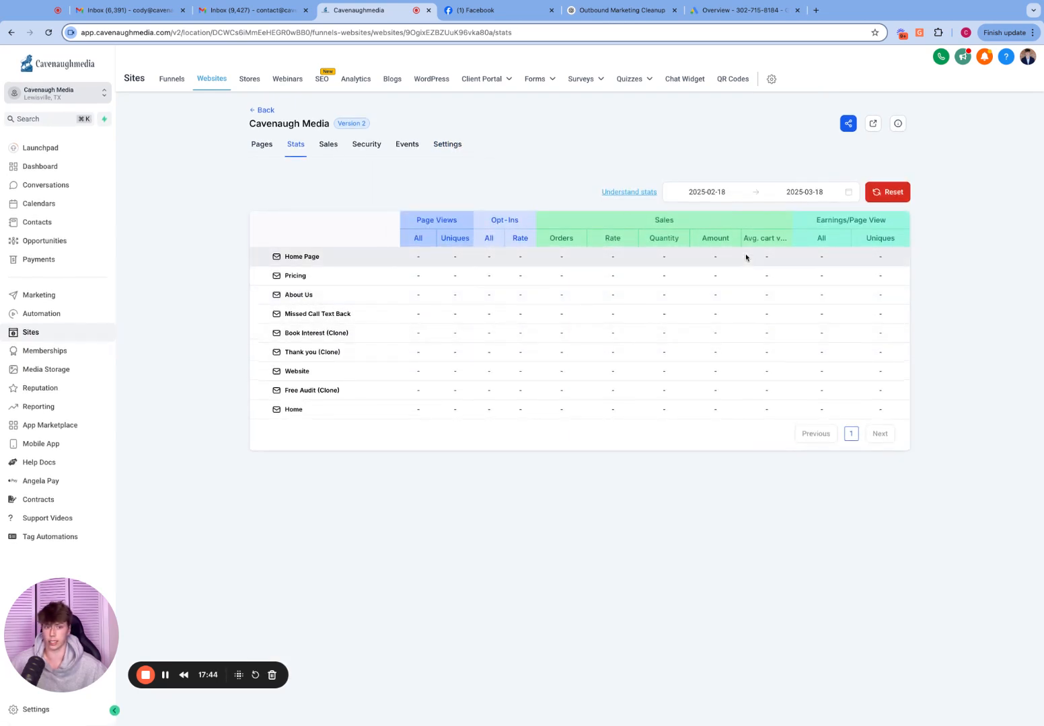
left_click(266, 148)
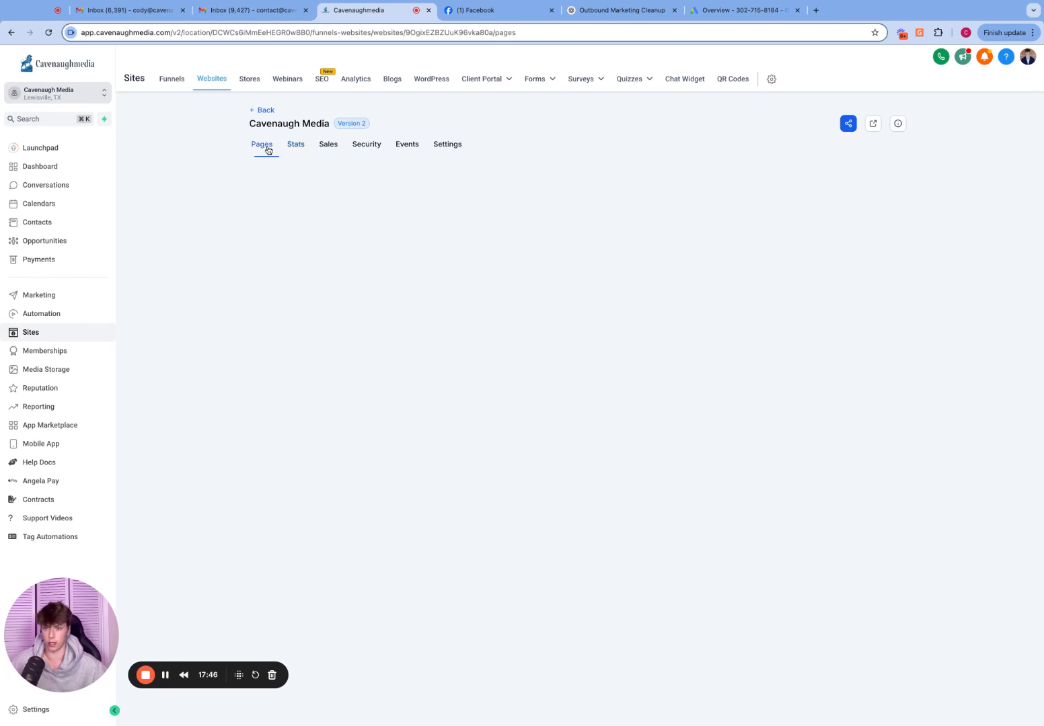